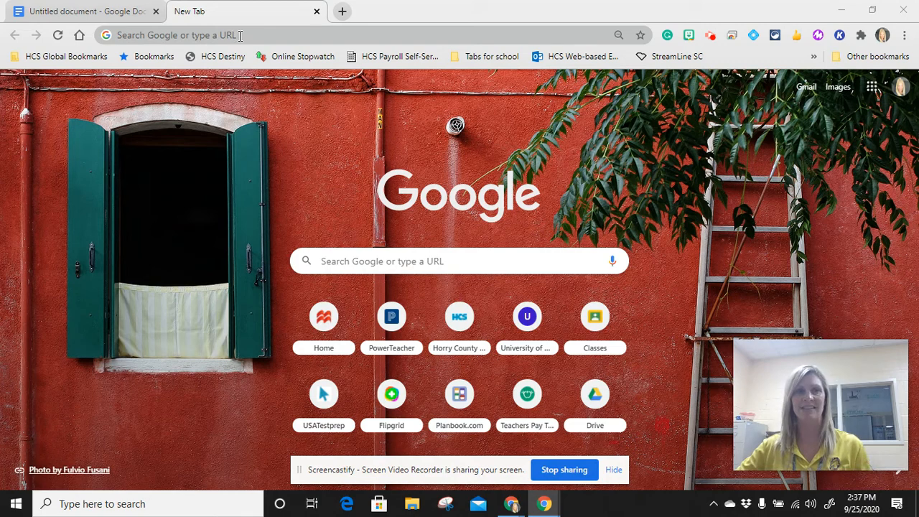
{"action": "left_click", "coordinate": [240, 35]}
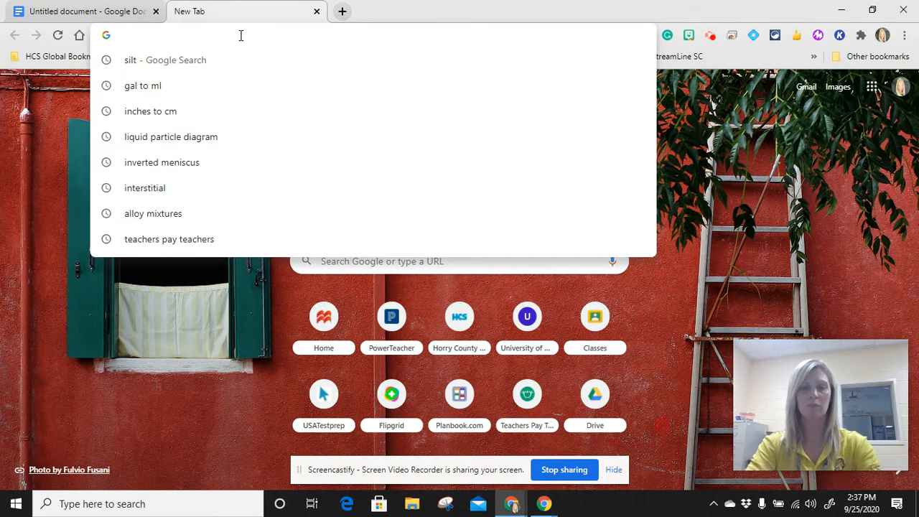
{"action": "type", "text": "www"}
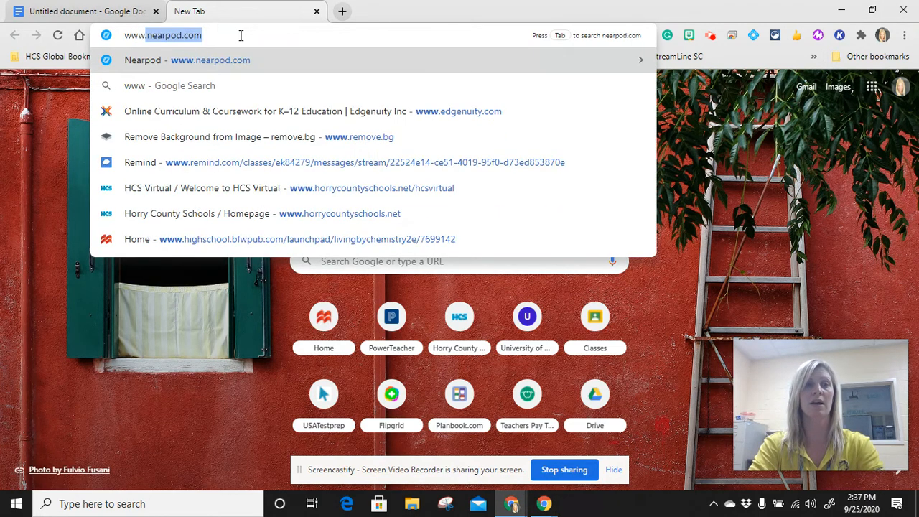
{"action": "type", "text": ".ch"}
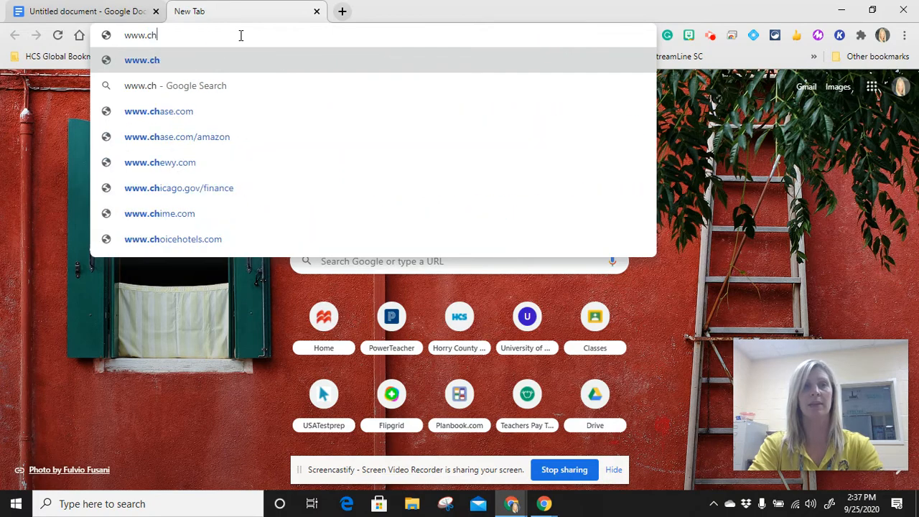
{"action": "type", "text": "emix"}
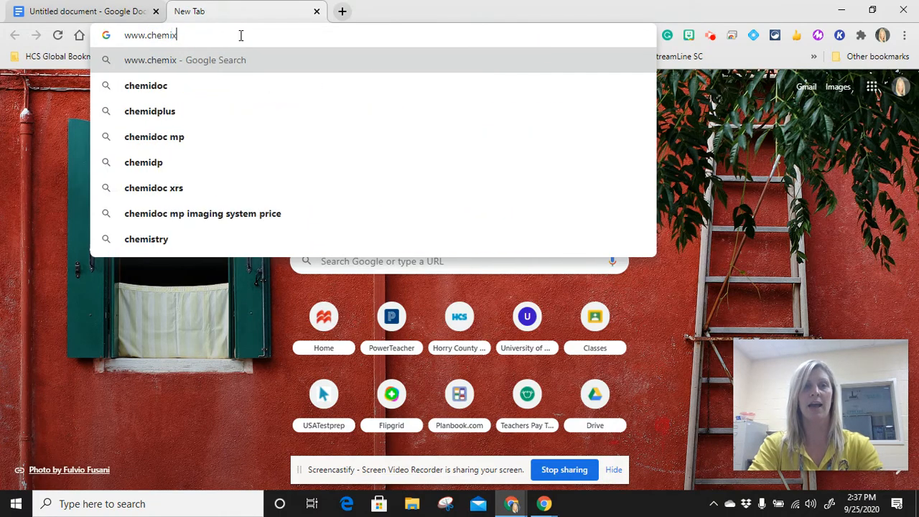
{"action": "type", "text": ".org"}
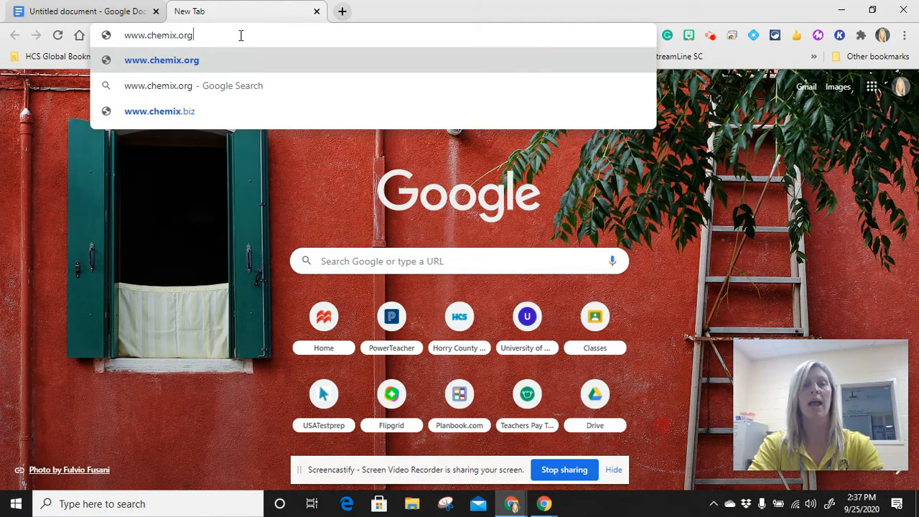
{"action": "key", "text": "Return"}
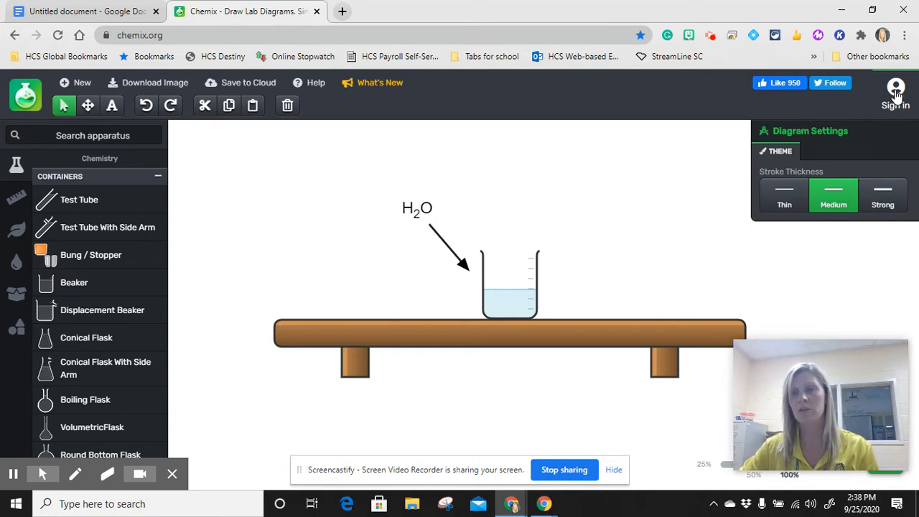
Sign in to Chemix with the Google account
{"action": "left_click", "coordinate": [897, 93]}
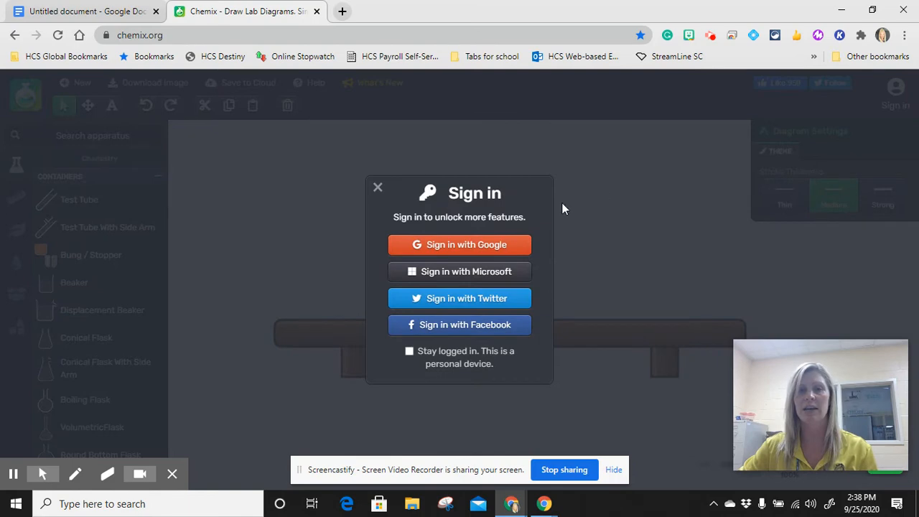
{"action": "left_click", "coordinate": [494, 245]}
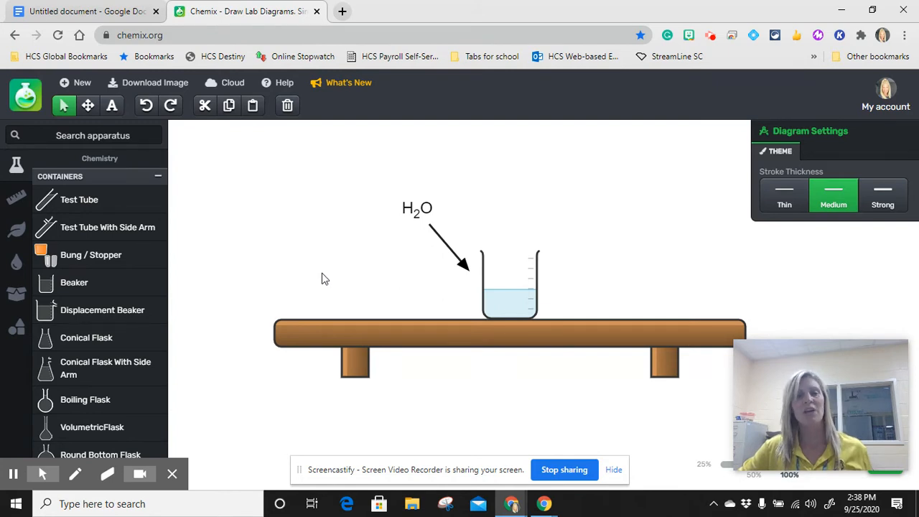
Select the whole sample diagram with the H2O label, arrow, beaker and table, and delete it
{"action": "left_click", "coordinate": [214, 147]}
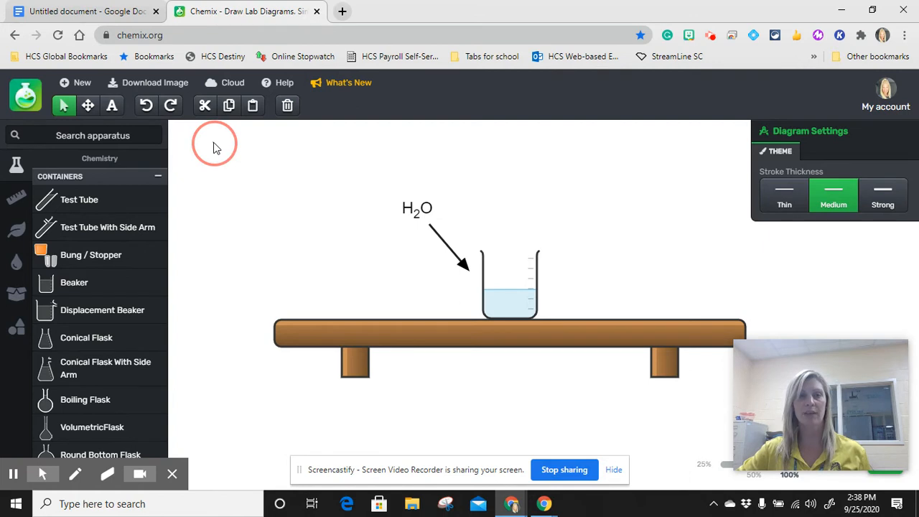
{"action": "left_click_drag", "start_coordinate": [220, 155], "coordinate": [774, 429]}
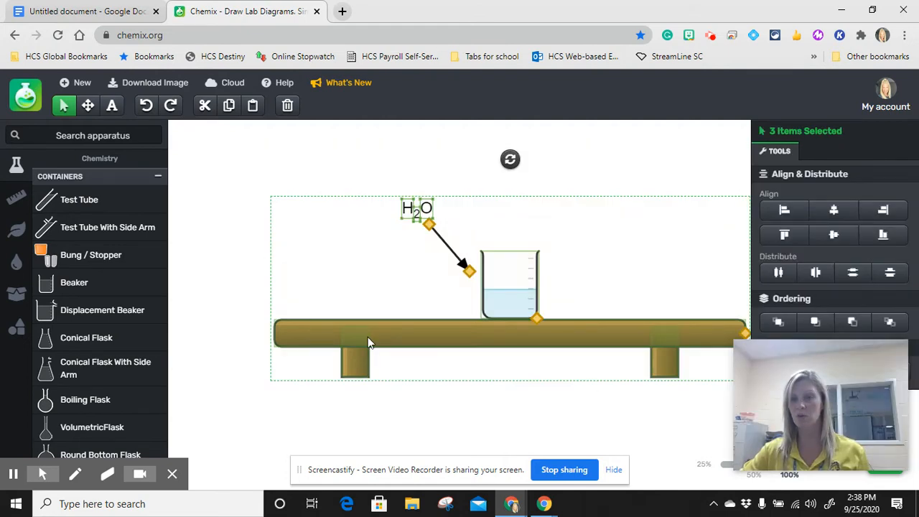
{"action": "key", "text": "Delete"}
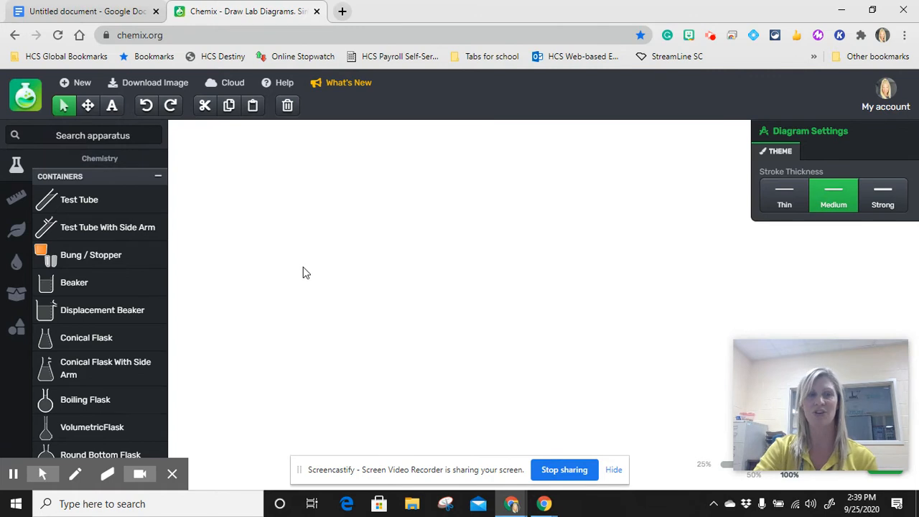
Examine the apparatus offered in the Measurement and Biology categories
{"action": "left_click", "coordinate": [111, 108]}
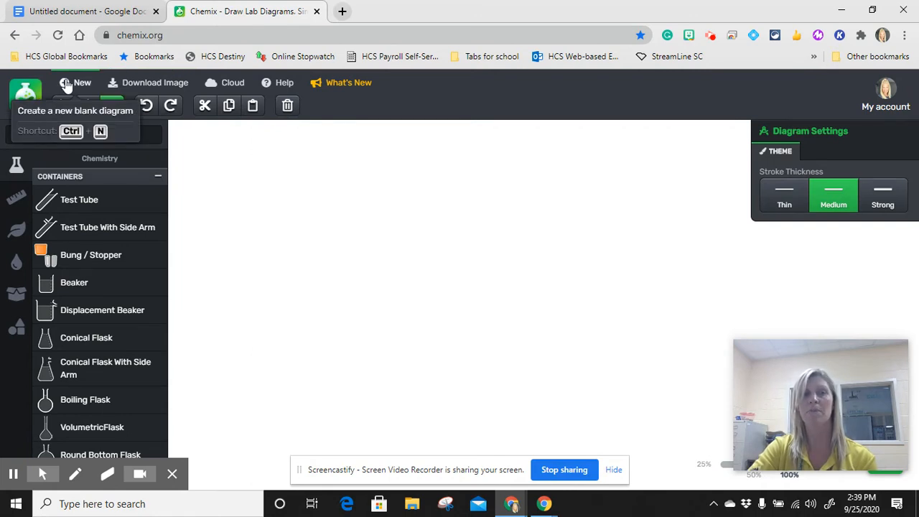
{"action": "mouse_move", "coordinate": [16, 164]}
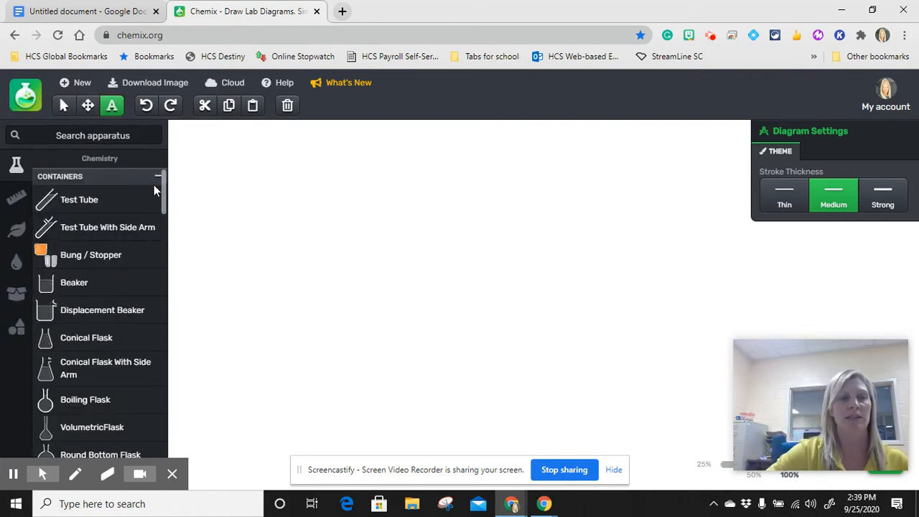
{"action": "mouse_move", "coordinate": [9, 165]}
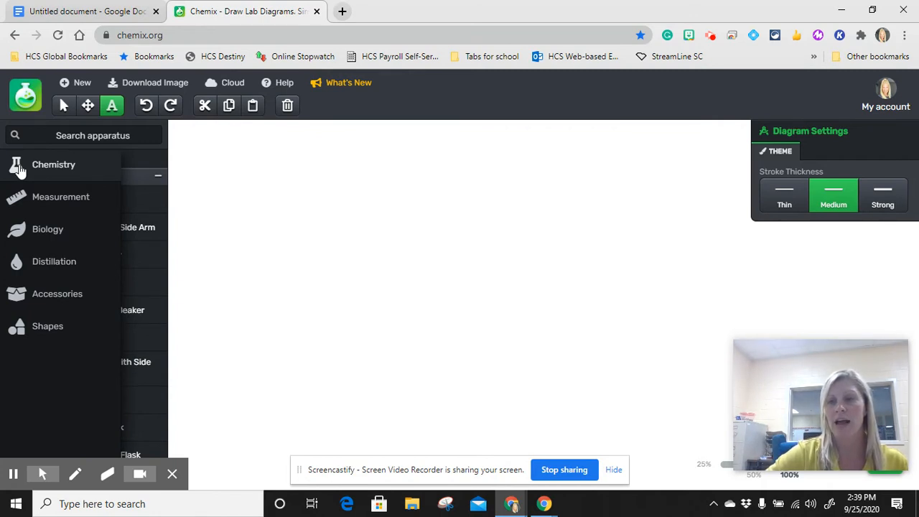
{"action": "left_click", "coordinate": [21, 204]}
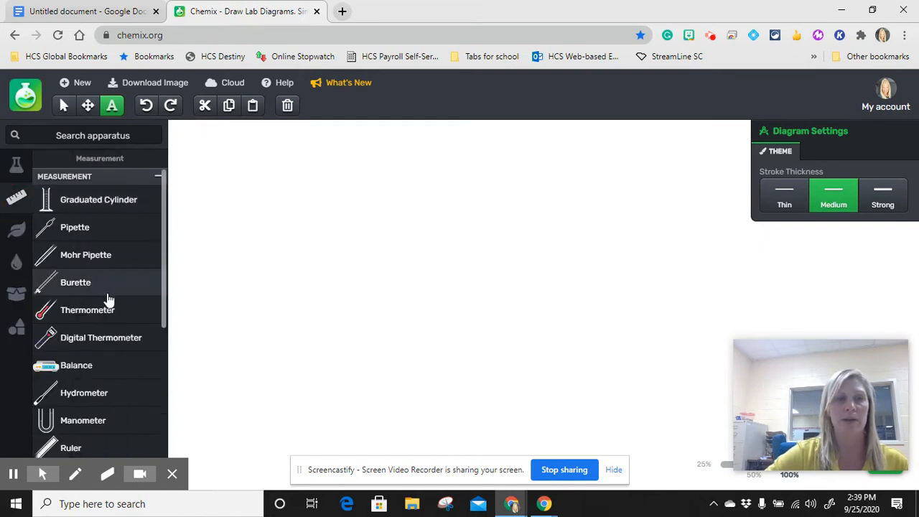
{"action": "scroll", "coordinate": [86, 367], "scroll_direction": "down", "scroll_amount": 5}
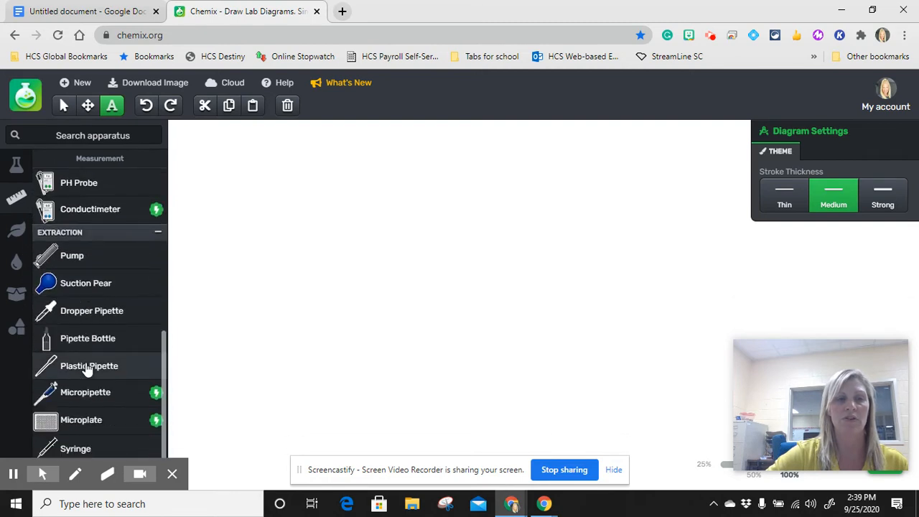
{"action": "mouse_move", "coordinate": [20, 196]}
{"action": "left_click", "coordinate": [25, 235]}
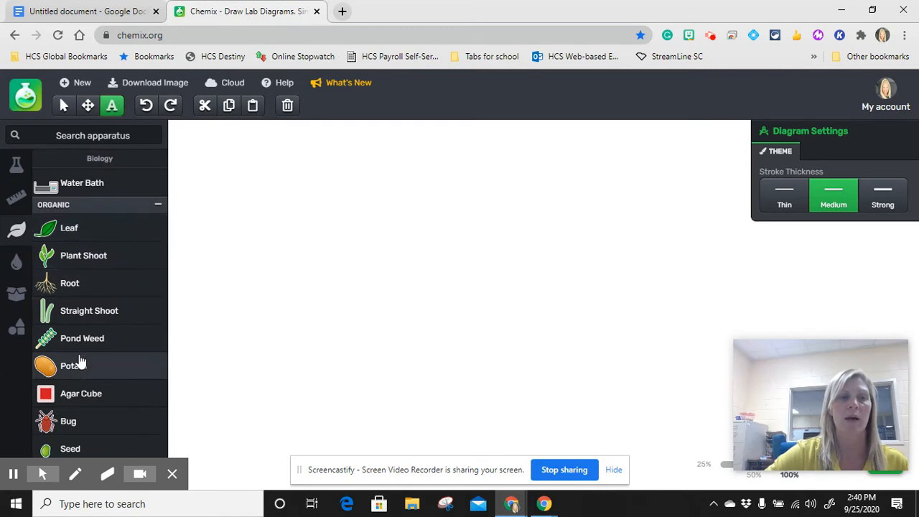
{"action": "scroll", "coordinate": [79, 355], "scroll_direction": "down", "scroll_amount": 1}
{"action": "scroll", "coordinate": [78, 354], "scroll_direction": "down", "scroll_amount": 1}
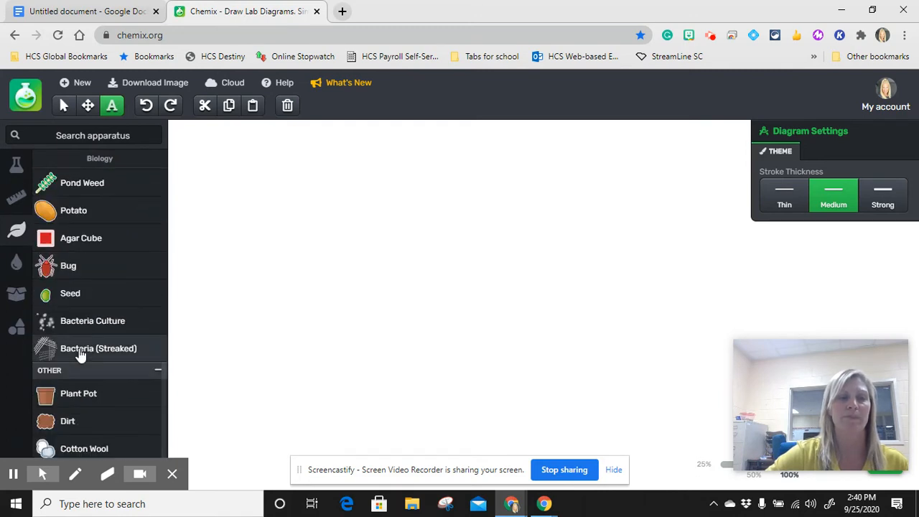
{"action": "scroll", "coordinate": [79, 353], "scroll_direction": "up", "scroll_amount": 1}
{"action": "scroll", "coordinate": [79, 353], "scroll_direction": "up", "scroll_amount": 5}
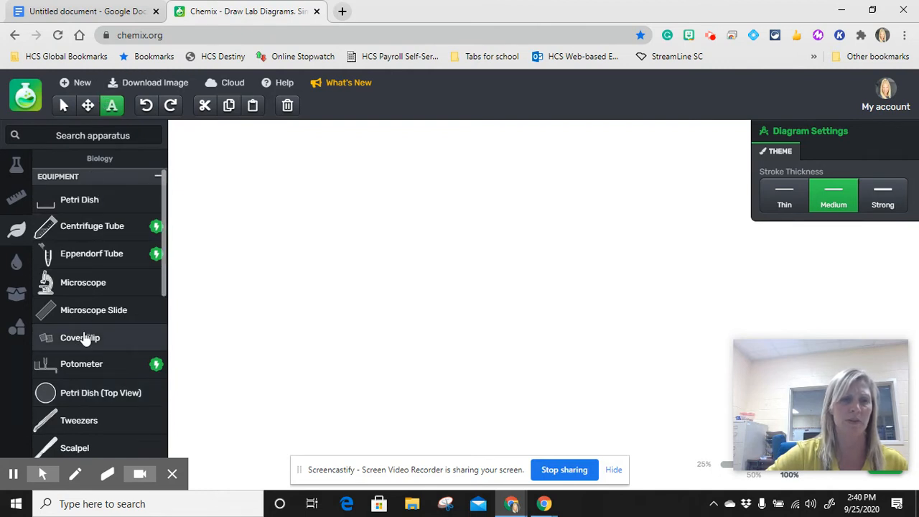
Look through the items in the Distillation, Accessories and Shapes categories
{"action": "left_click", "coordinate": [15, 262]}
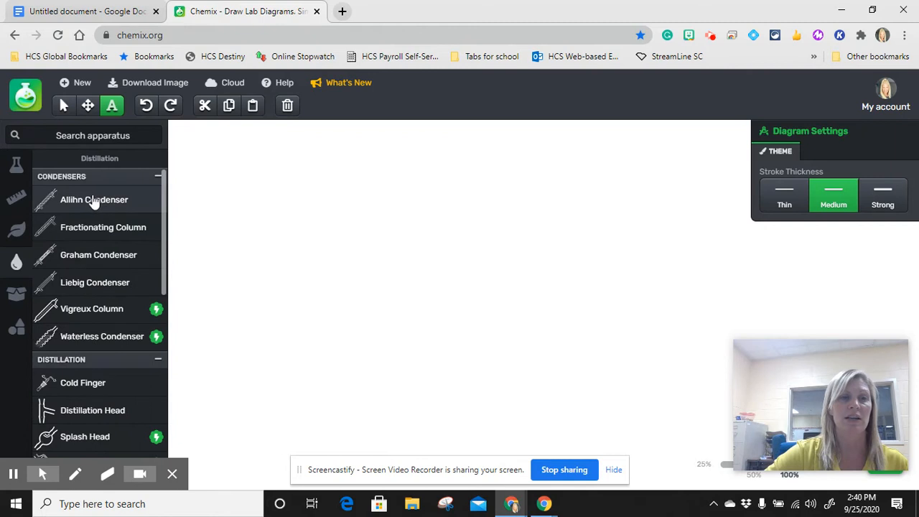
{"action": "scroll", "coordinate": [86, 342], "scroll_direction": "down", "scroll_amount": 5}
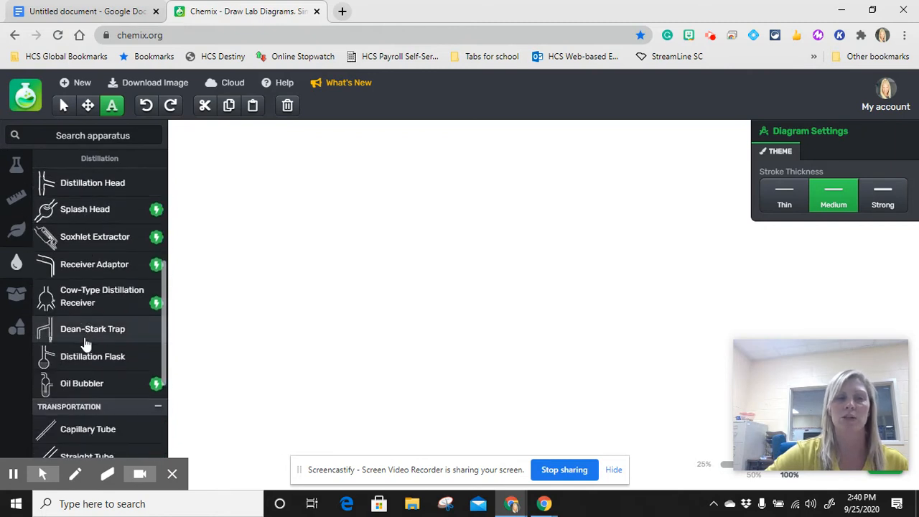
{"action": "scroll", "coordinate": [85, 343], "scroll_direction": "down", "scroll_amount": 2}
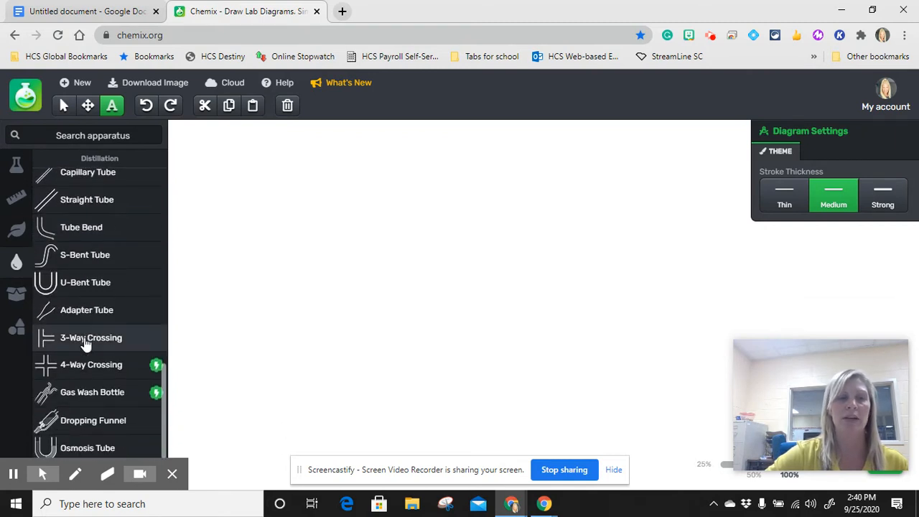
{"action": "mouse_move", "coordinate": [16, 302]}
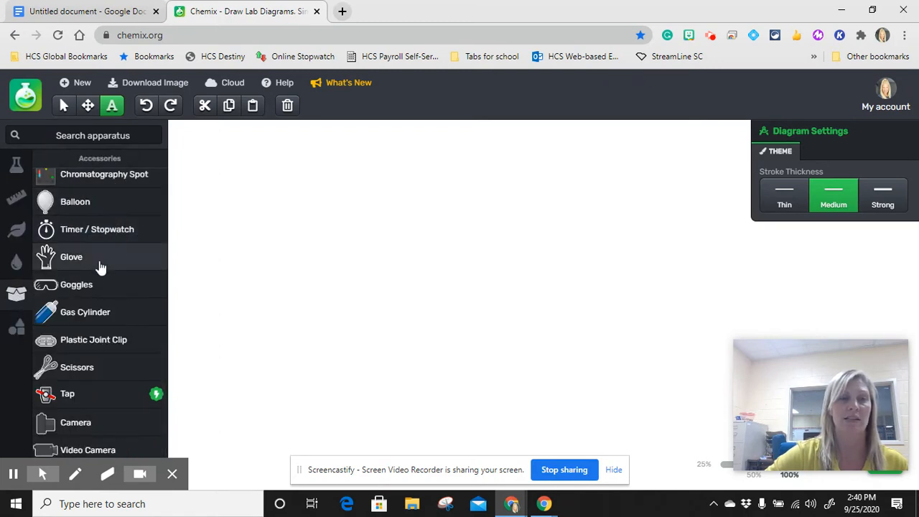
{"action": "scroll", "coordinate": [88, 380], "scroll_direction": "down", "scroll_amount": 1}
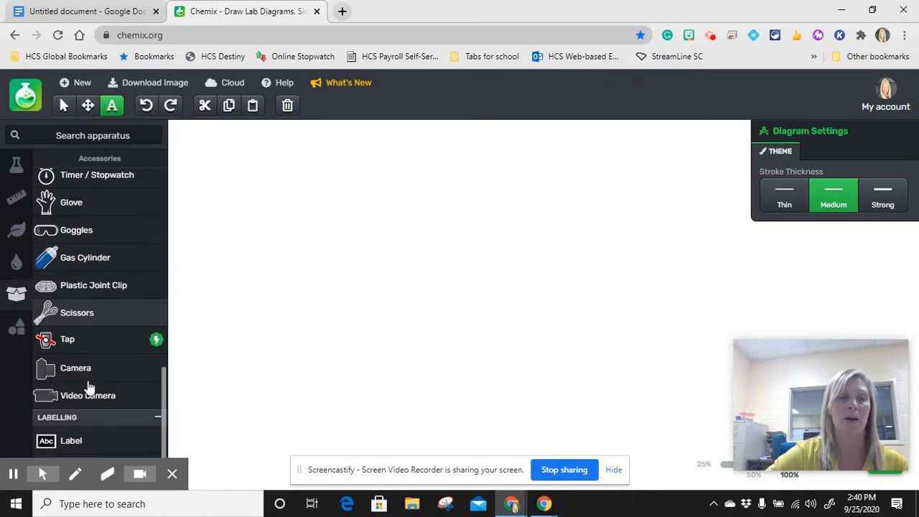
{"action": "scroll", "coordinate": [88, 388], "scroll_direction": "down", "scroll_amount": 1}
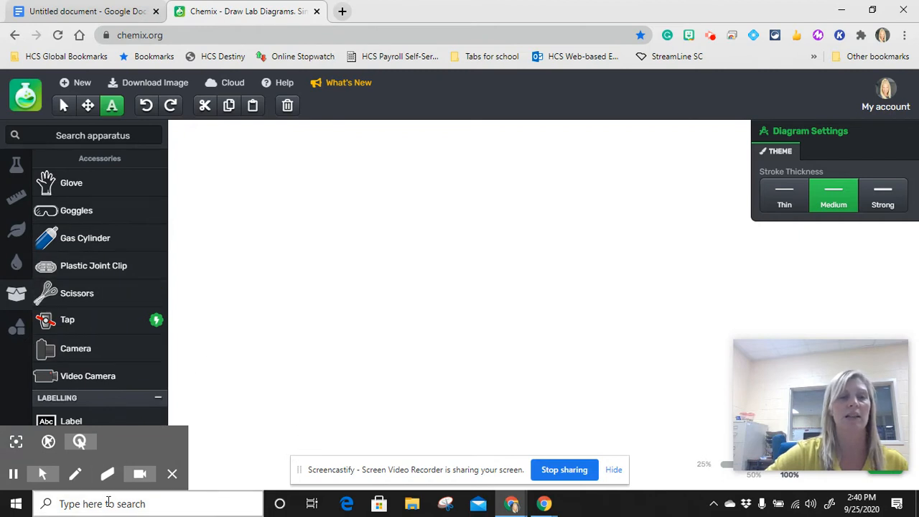
{"action": "left_click", "coordinate": [19, 326]}
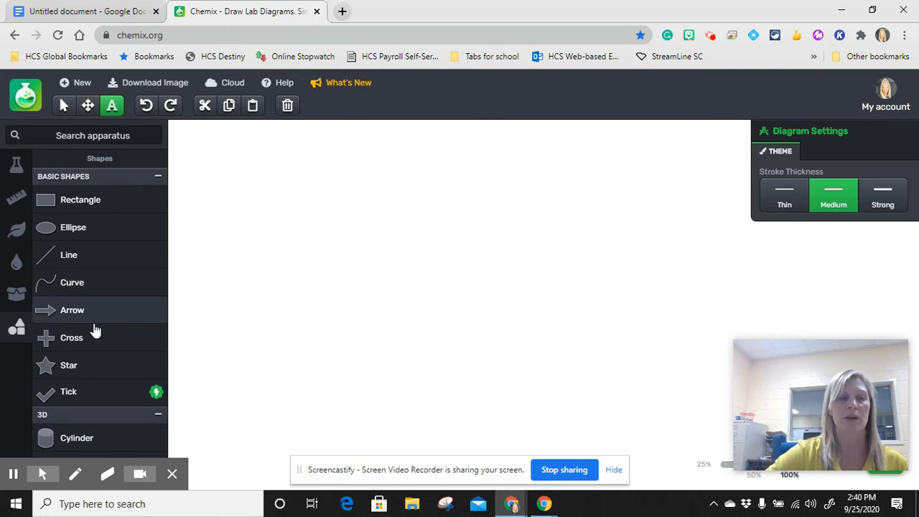
{"action": "mouse_move", "coordinate": [9, 323]}
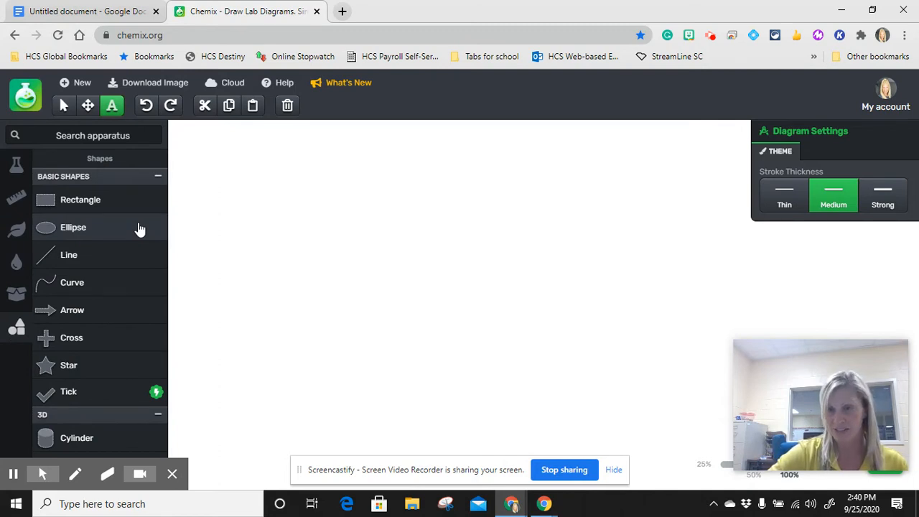
Add a beaker from the Chemistry containers to the blank diagram, leaving no text label on it
{"action": "left_click", "coordinate": [17, 166]}
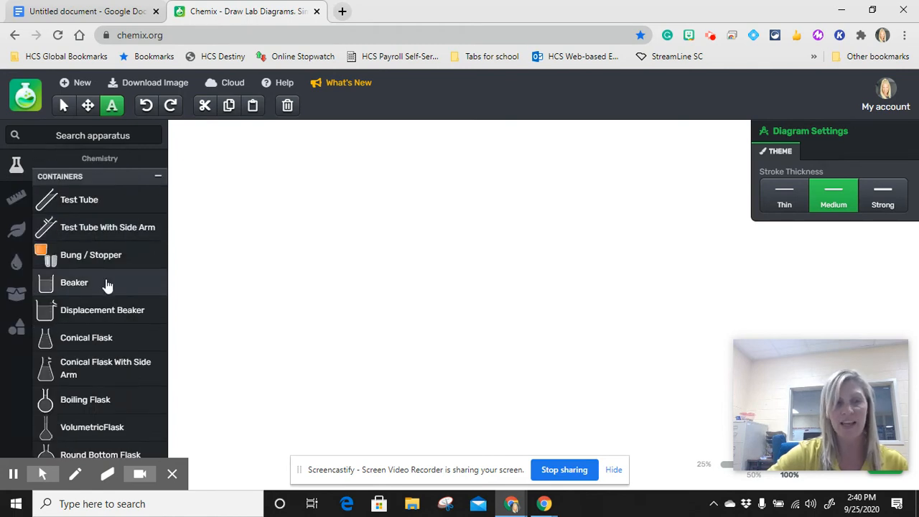
{"action": "left_click", "coordinate": [107, 285]}
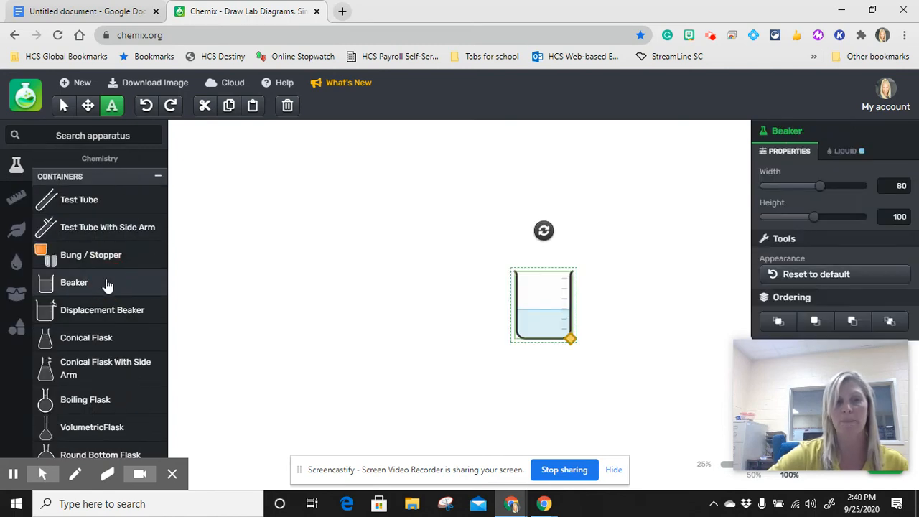
{"action": "left_click", "coordinate": [519, 281]}
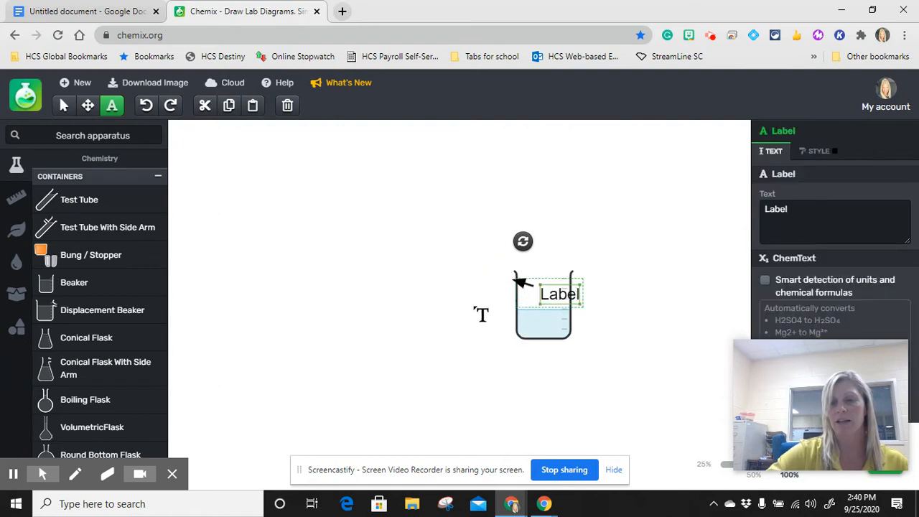
{"action": "key", "text": "Delete"}
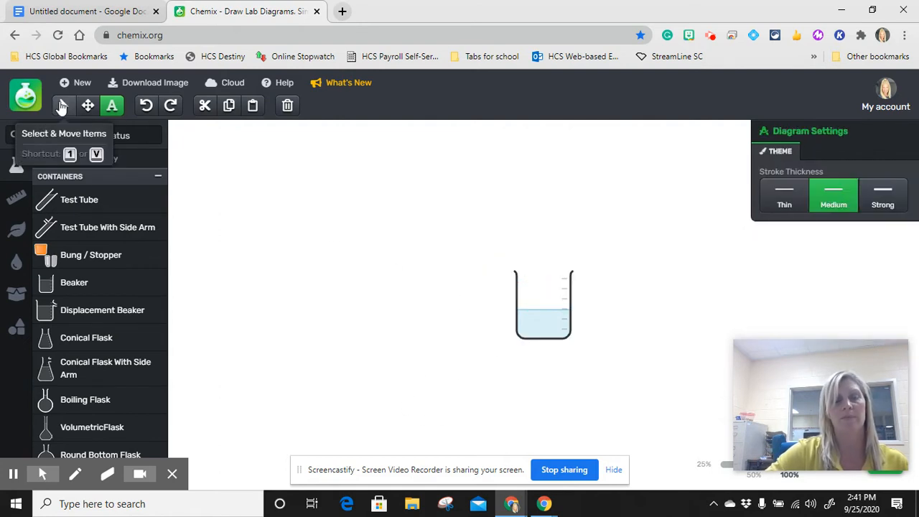
Move the beaker to the upper-left area of the canvas with the Select & Move Items tool
{"action": "left_click", "coordinate": [62, 106]}
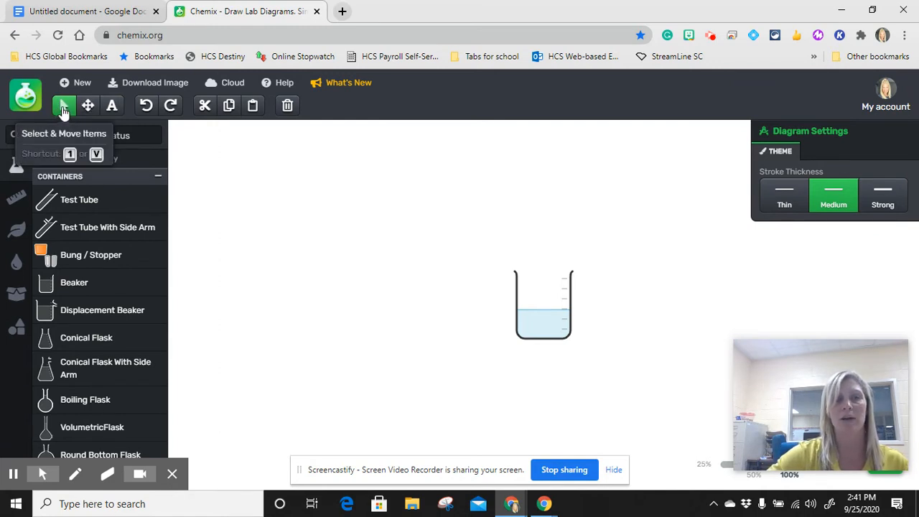
{"action": "left_click", "coordinate": [536, 302]}
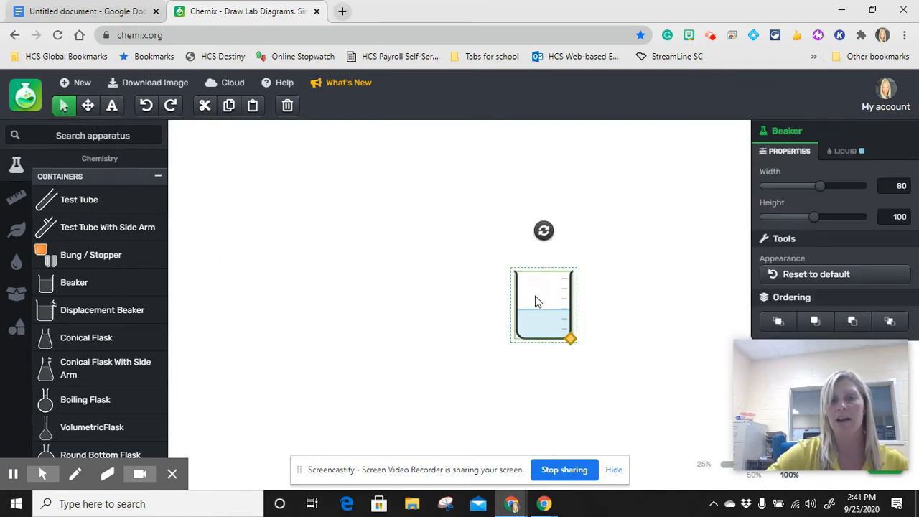
{"action": "left_click_drag", "start_coordinate": [546, 307], "coordinate": [292, 214]}
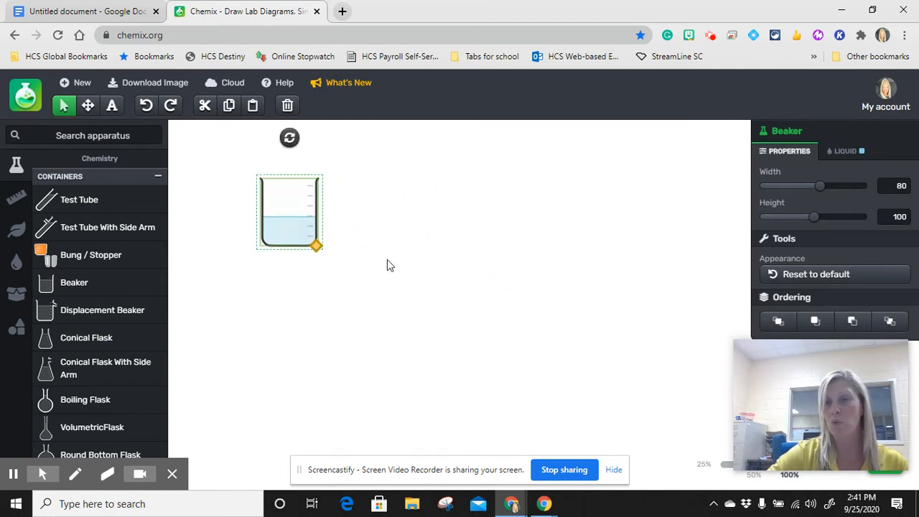
Enlarge the beaker to a width of 120 and a height of 160, and reset its appearance to default
{"action": "left_click", "coordinate": [317, 247]}
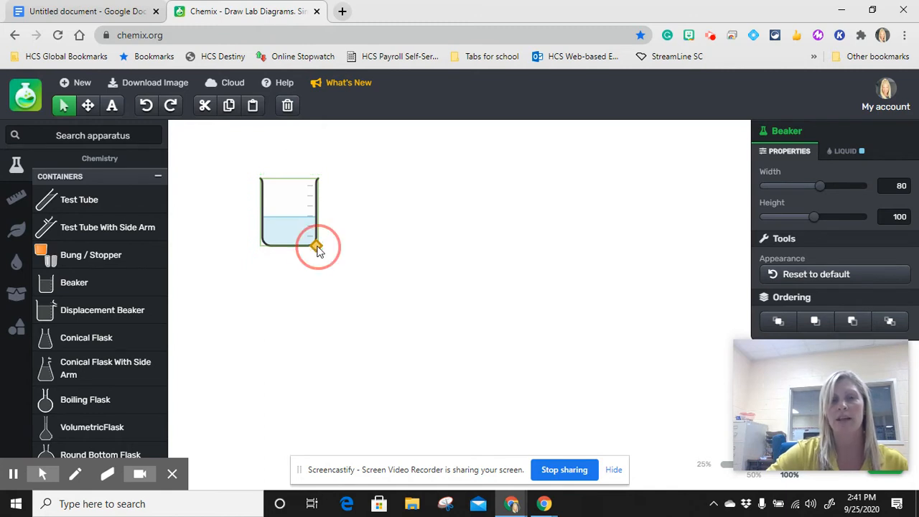
{"action": "left_click_drag", "start_coordinate": [317, 247], "coordinate": [328, 267]}
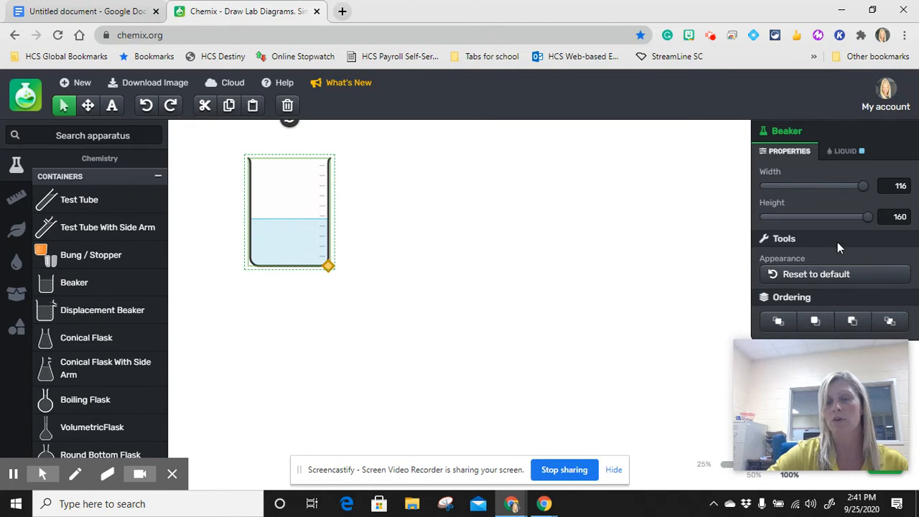
{"action": "left_click_drag", "start_coordinate": [328, 266], "coordinate": [365, 290]}
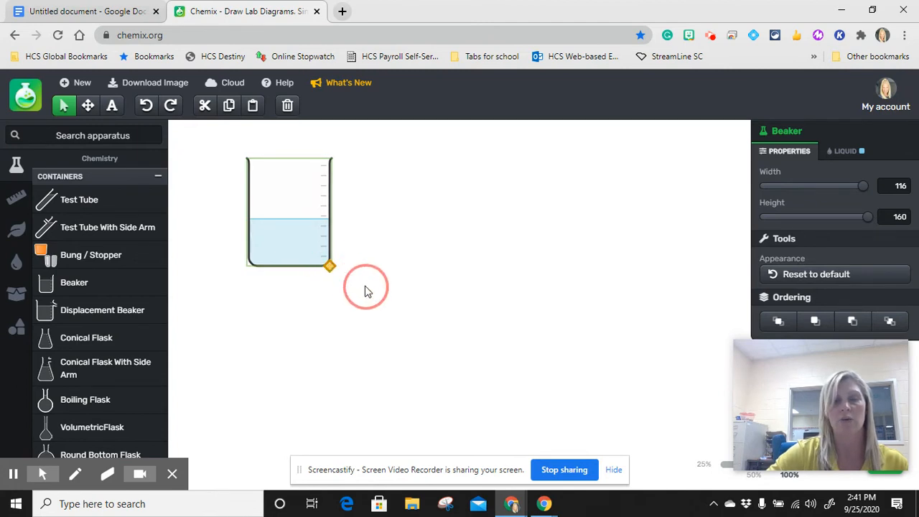
{"action": "left_click_drag", "start_coordinate": [868, 184], "coordinate": [897, 180]}
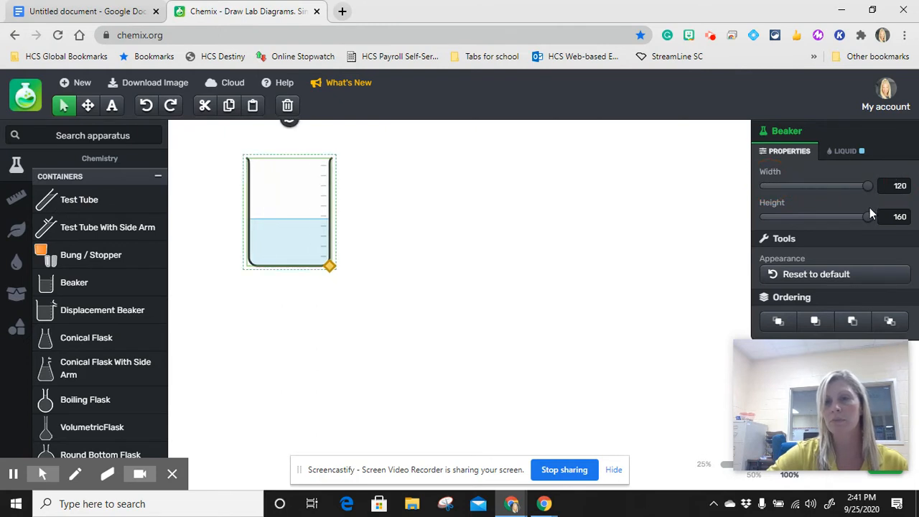
{"action": "mouse_move", "coordinate": [870, 216]}
{"action": "left_mouse_down"}
{"action": "mouse_move", "coordinate": [784, 215]}
{"action": "mouse_move", "coordinate": [873, 220]}
{"action": "left_mouse_up"}
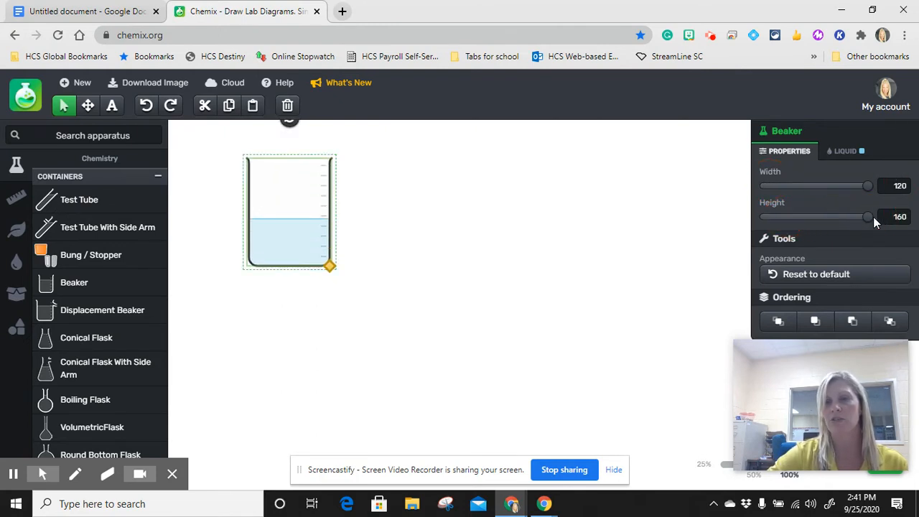
{"action": "left_click", "coordinate": [814, 280]}
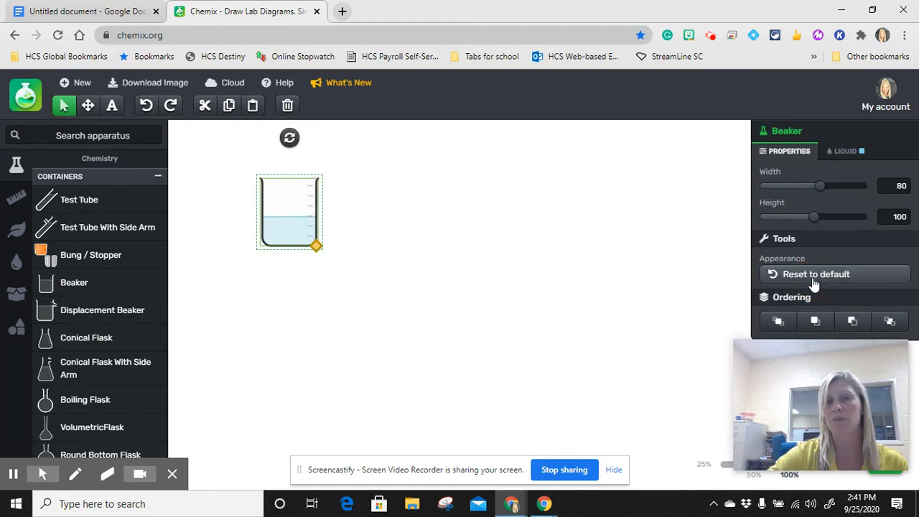
Set the beaker's width to 120 and its height to 160
{"action": "left_click_drag", "start_coordinate": [819, 185], "coordinate": [879, 184]}
{"action": "left_click_drag", "start_coordinate": [815, 216], "coordinate": [897, 213]}
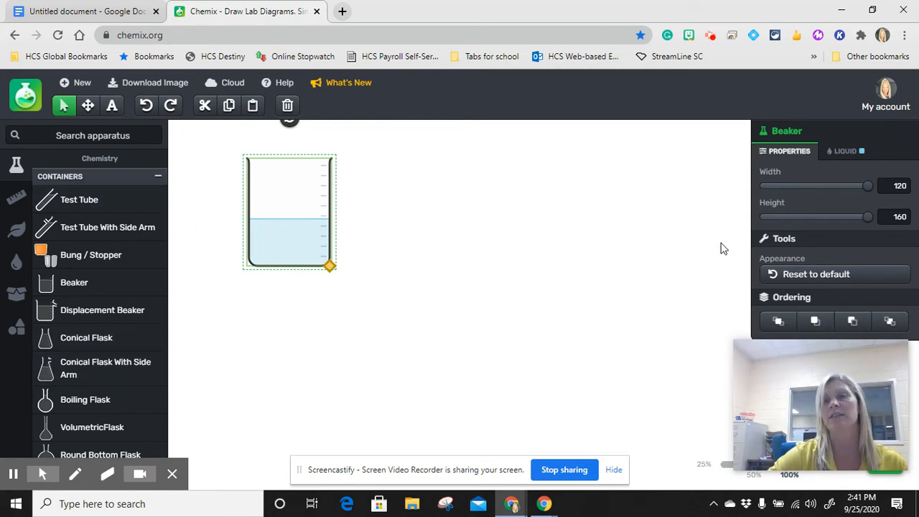
Try different liquid settings for the beaker, ending with an amount of 70% and an opacity of 80%
{"action": "left_click", "coordinate": [855, 154]}
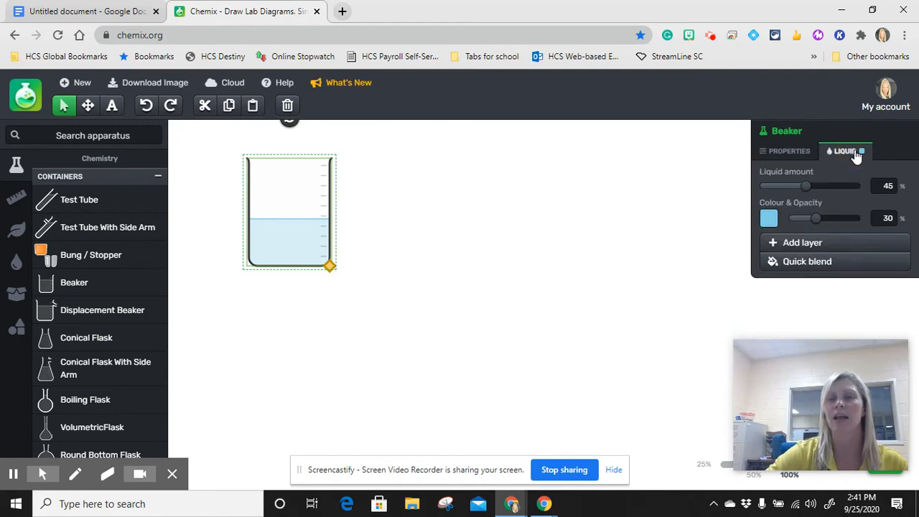
{"action": "left_click_drag", "start_coordinate": [815, 219], "coordinate": [879, 218]}
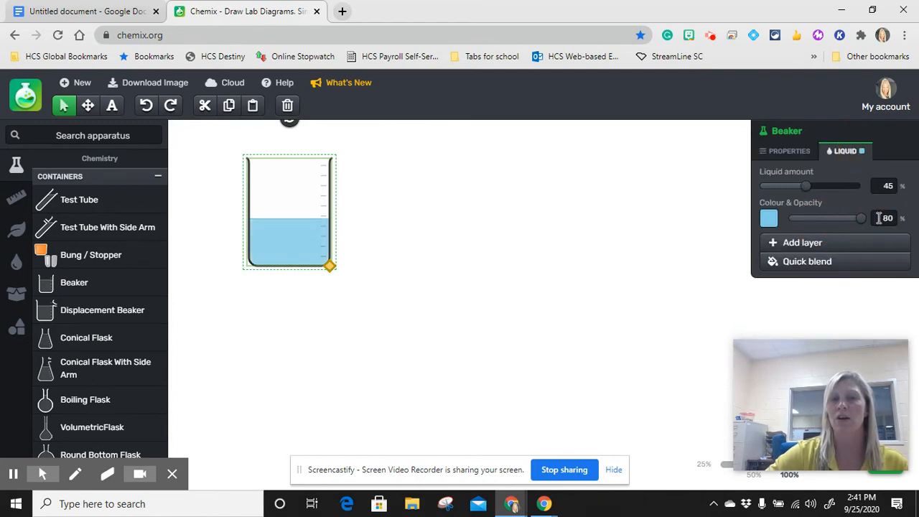
{"action": "left_click_drag", "start_coordinate": [862, 220], "coordinate": [775, 219]}
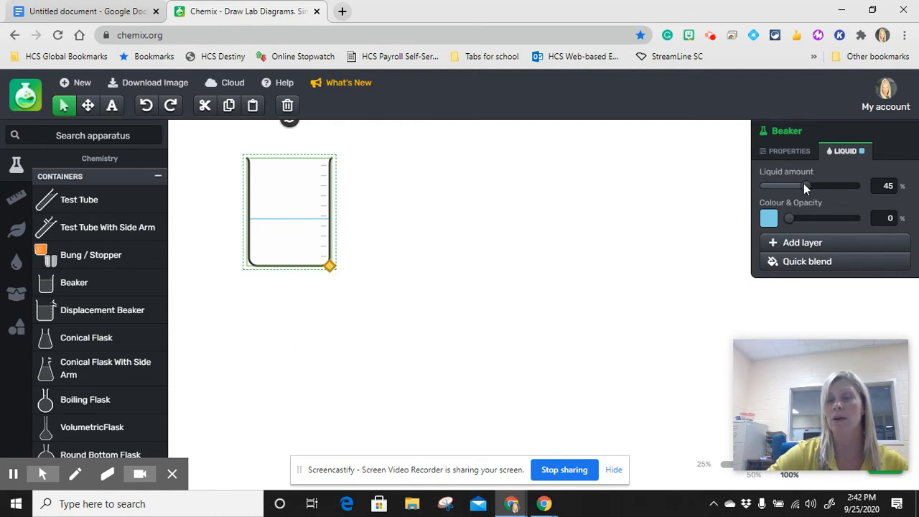
{"action": "left_click_drag", "start_coordinate": [803, 183], "coordinate": [830, 179]}
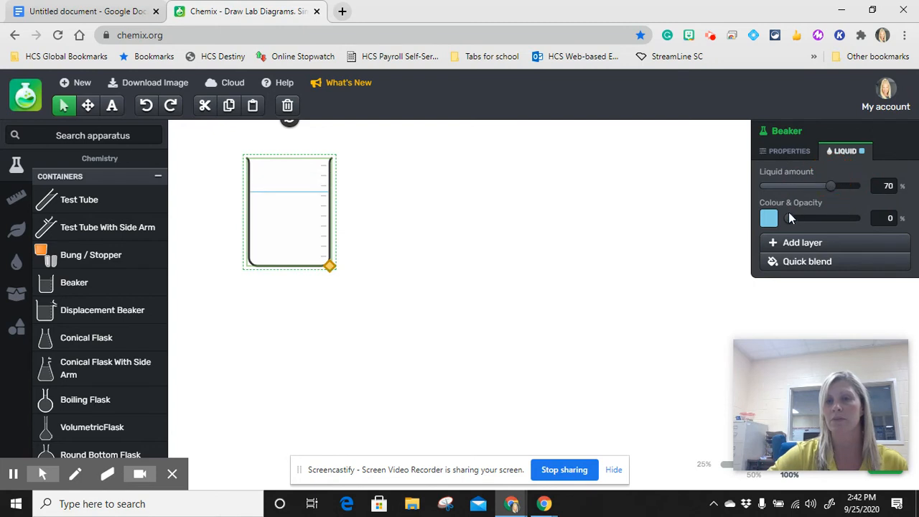
{"action": "left_click_drag", "start_coordinate": [789, 219], "coordinate": [862, 223]}
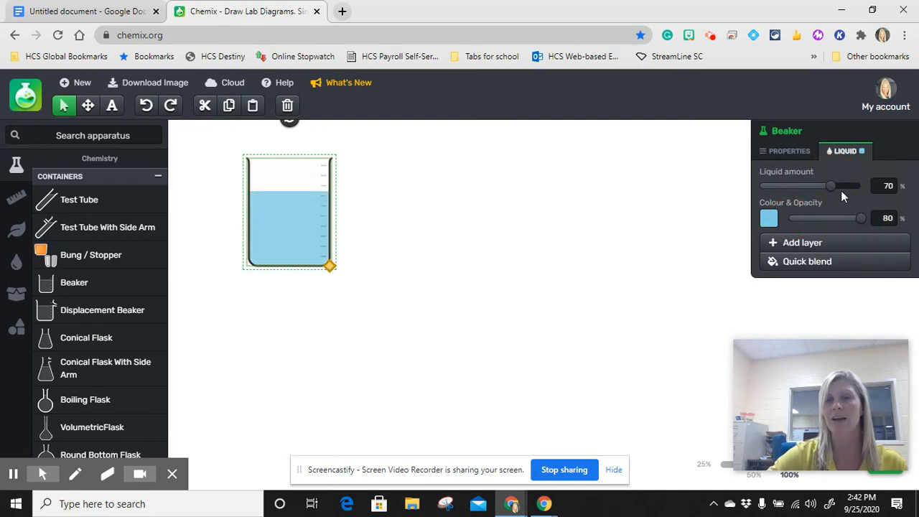
Empty the beaker by setting both its liquid amount and its liquid opacity to 0%, and deselect it
{"action": "left_click_drag", "start_coordinate": [830, 187], "coordinate": [715, 184]}
{"action": "left_click_drag", "start_coordinate": [861, 219], "coordinate": [762, 215]}
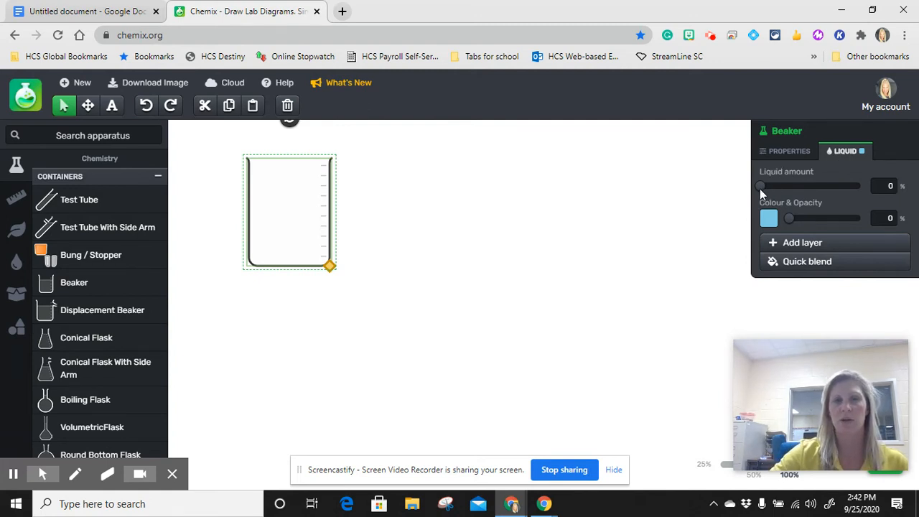
{"action": "left_click", "coordinate": [403, 254]}
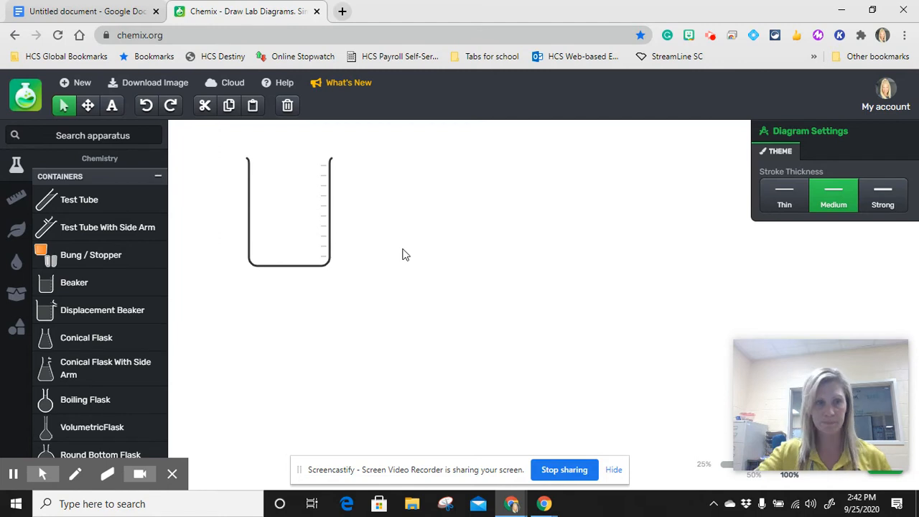
Add an ellipse from the basic shapes to the diagram and force it into a circle shape
{"action": "mouse_move", "coordinate": [18, 295]}
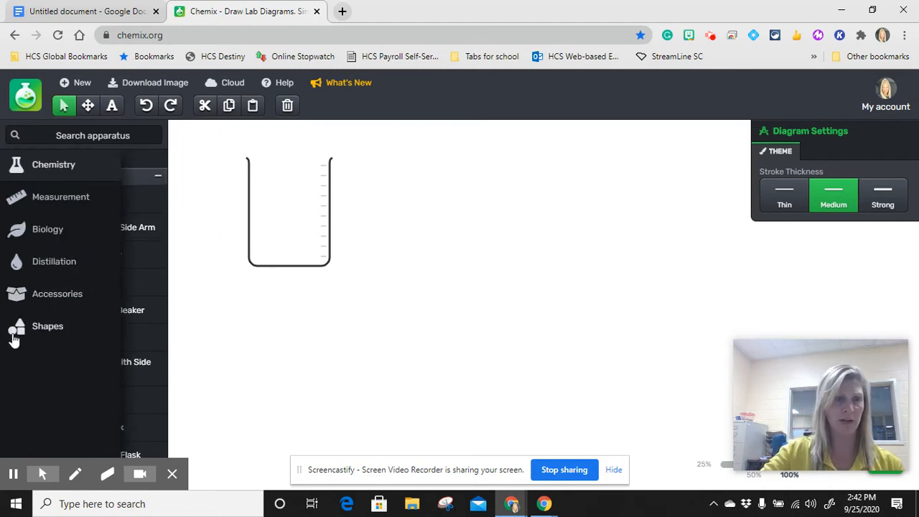
{"action": "left_click", "coordinate": [14, 337]}
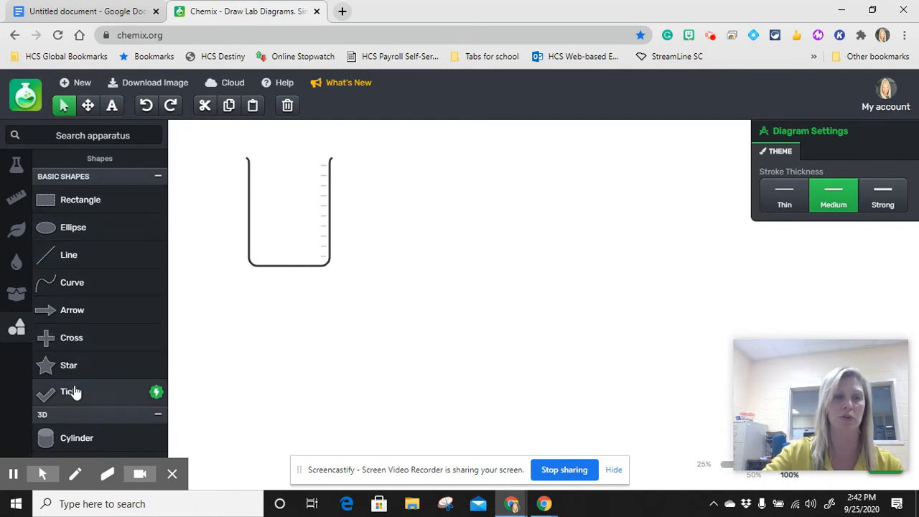
{"action": "left_click", "coordinate": [86, 231]}
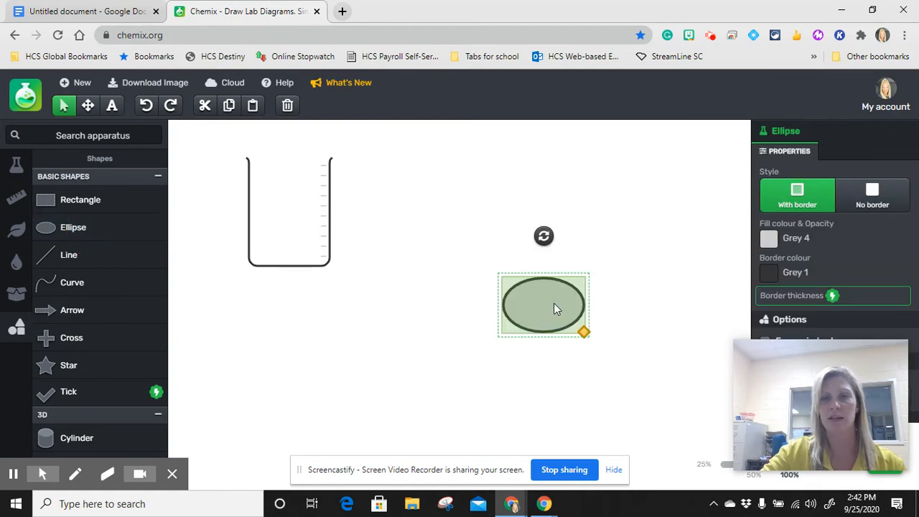
{"action": "mouse_move", "coordinate": [815, 415]}
{"action": "left_click_drag", "start_coordinate": [821, 414], "coordinate": [691, 175]}
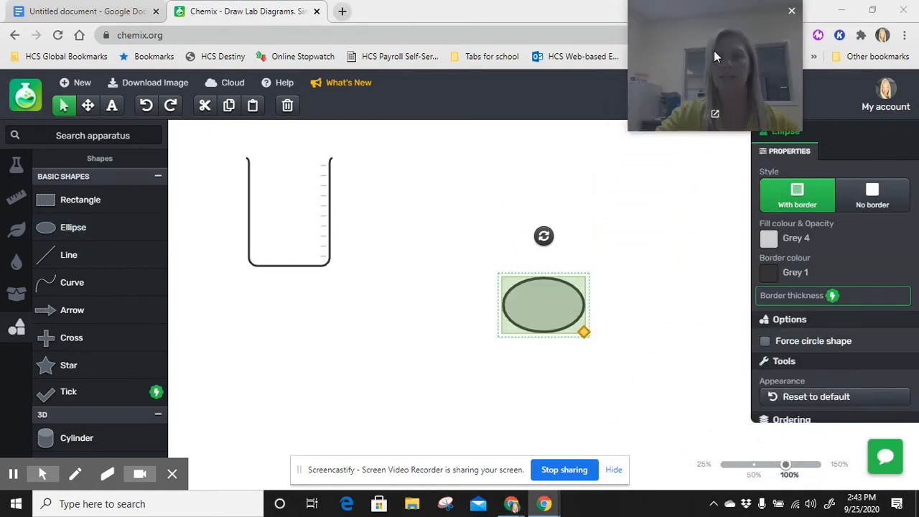
{"action": "left_click_drag", "start_coordinate": [714, 50], "coordinate": [602, 36]}
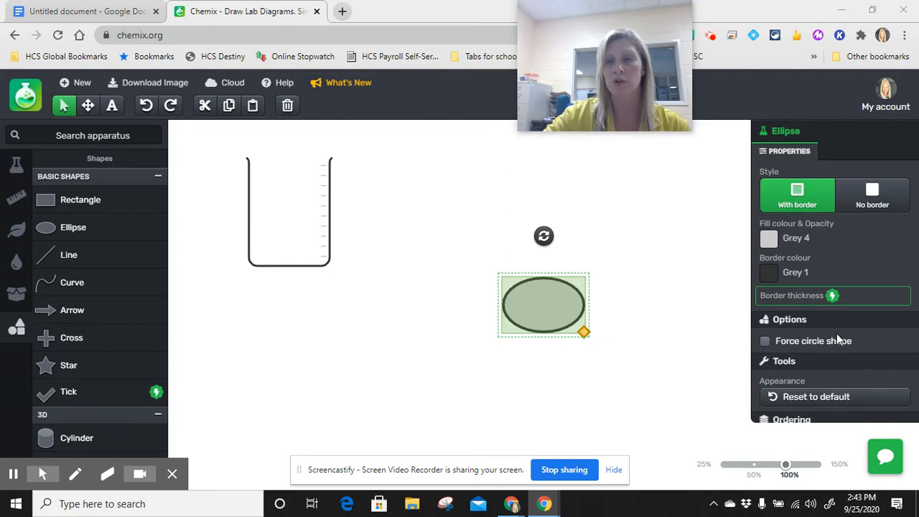
{"action": "left_click", "coordinate": [765, 341]}
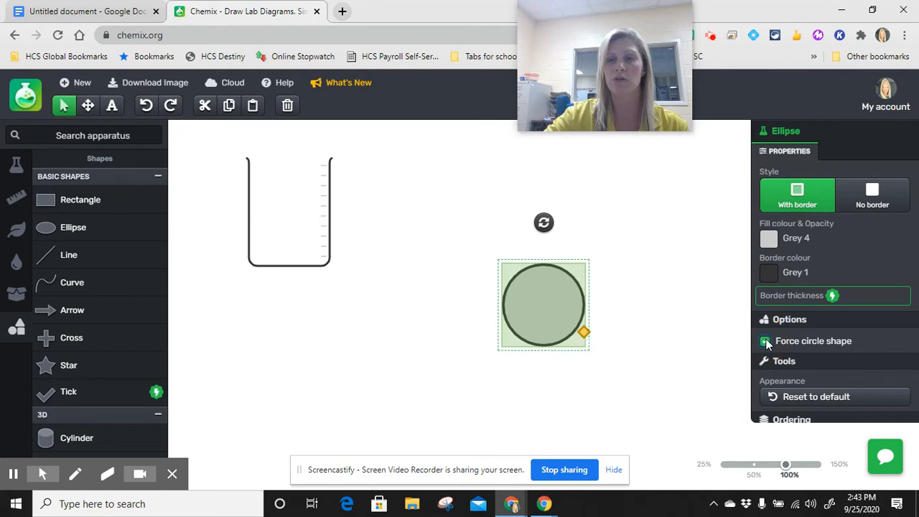
Shrink the circle to a small particle-sized dot
{"action": "left_click", "coordinate": [583, 334]}
{"action": "left_click_drag", "start_coordinate": [583, 334], "coordinate": [545, 309]}
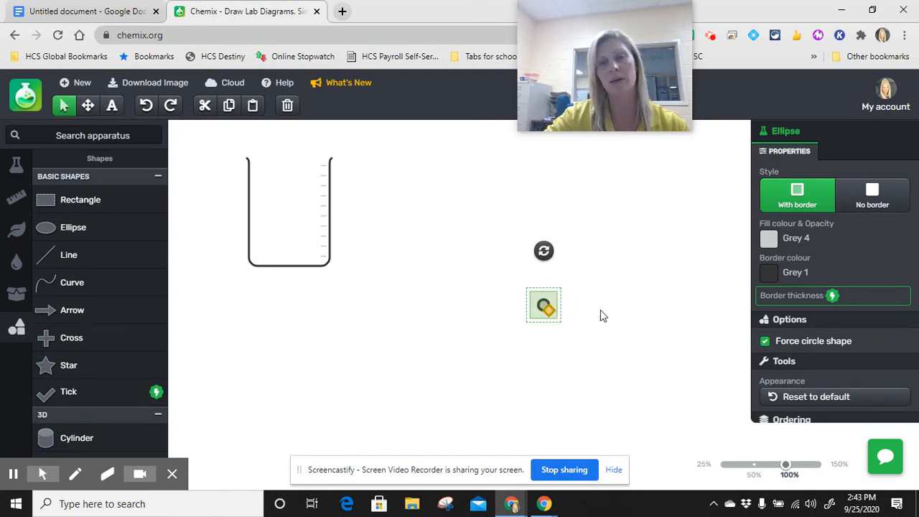
{"action": "left_click", "coordinate": [600, 313]}
Change both the fill colour and the border colour of the small circle to Red
{"action": "left_click", "coordinate": [544, 307]}
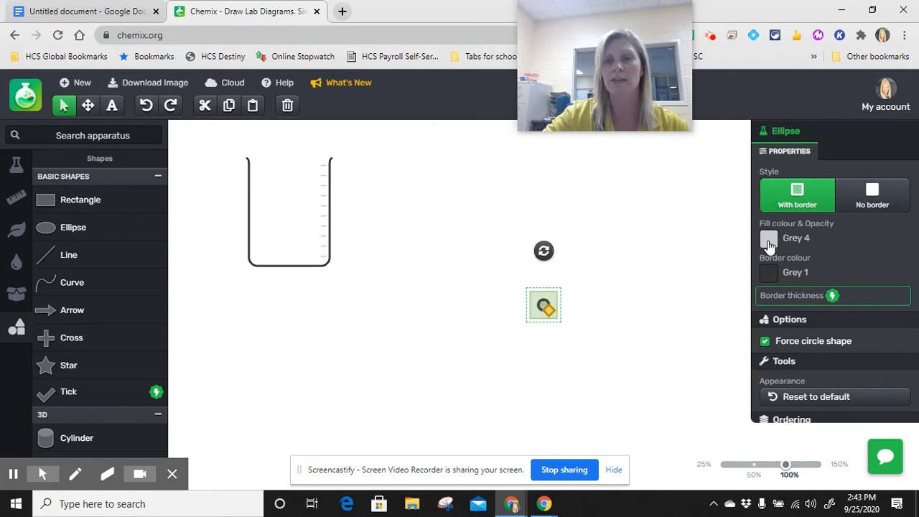
{"action": "left_click", "coordinate": [768, 247]}
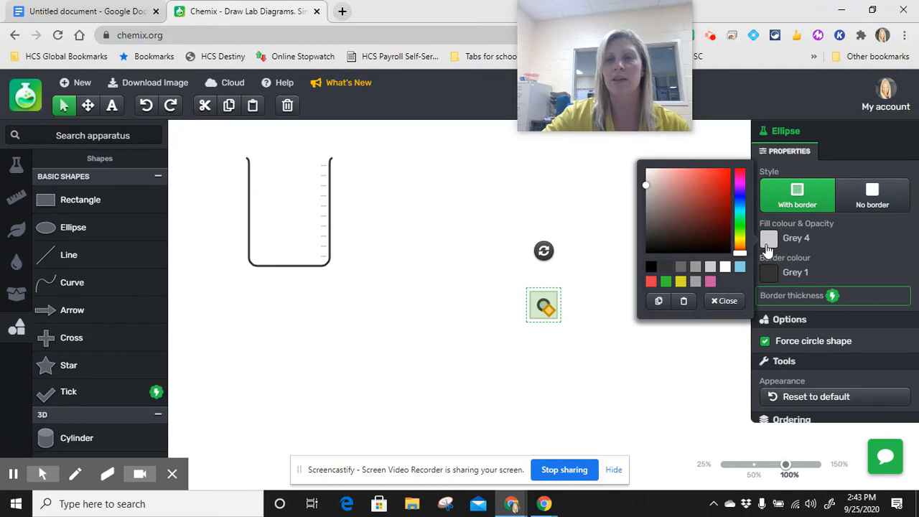
{"action": "left_click", "coordinate": [740, 268]}
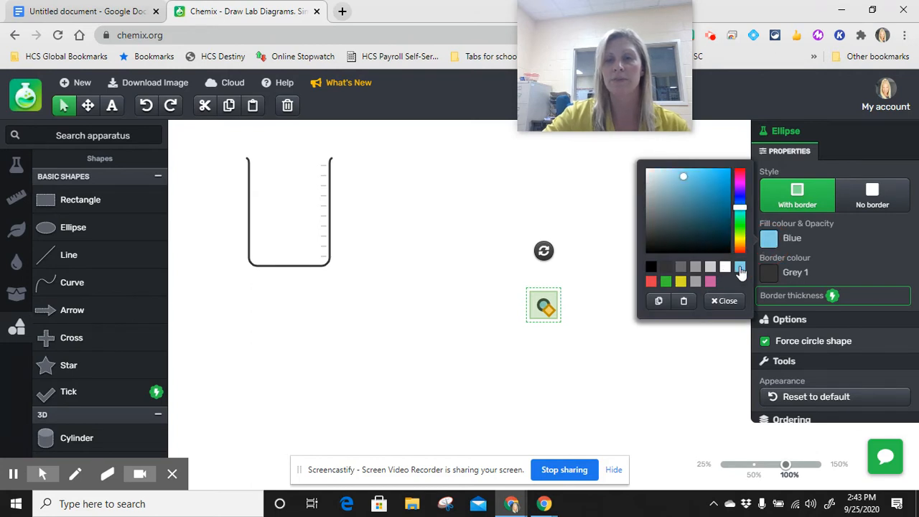
{"action": "left_click", "coordinate": [649, 281]}
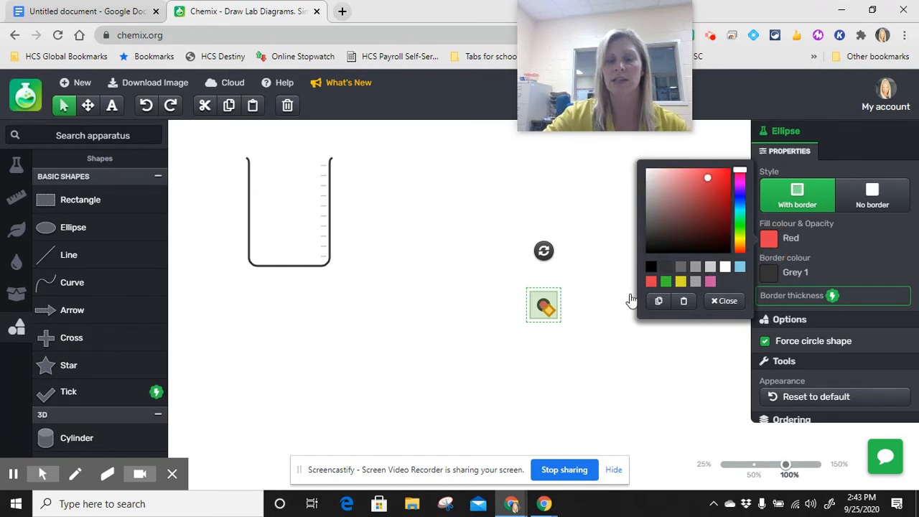
{"action": "left_click", "coordinate": [483, 344]}
{"action": "left_click", "coordinate": [543, 306]}
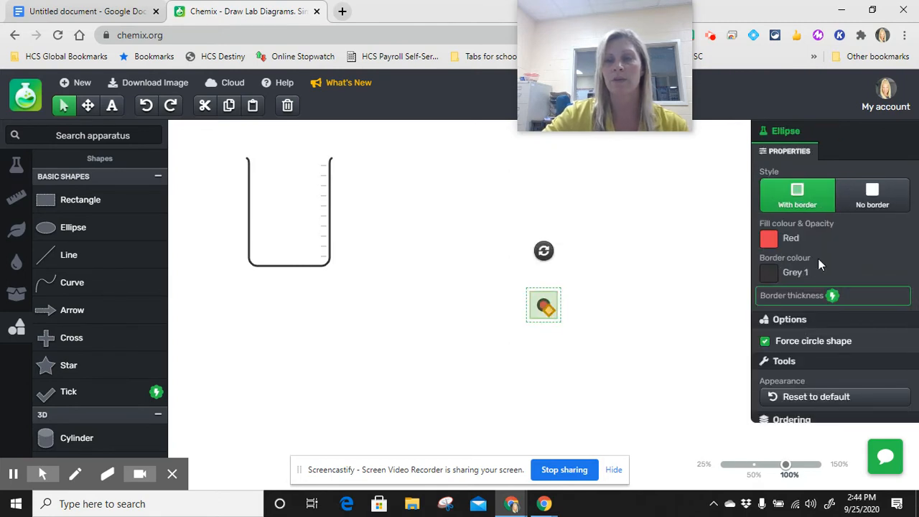
{"action": "left_click", "coordinate": [771, 273]}
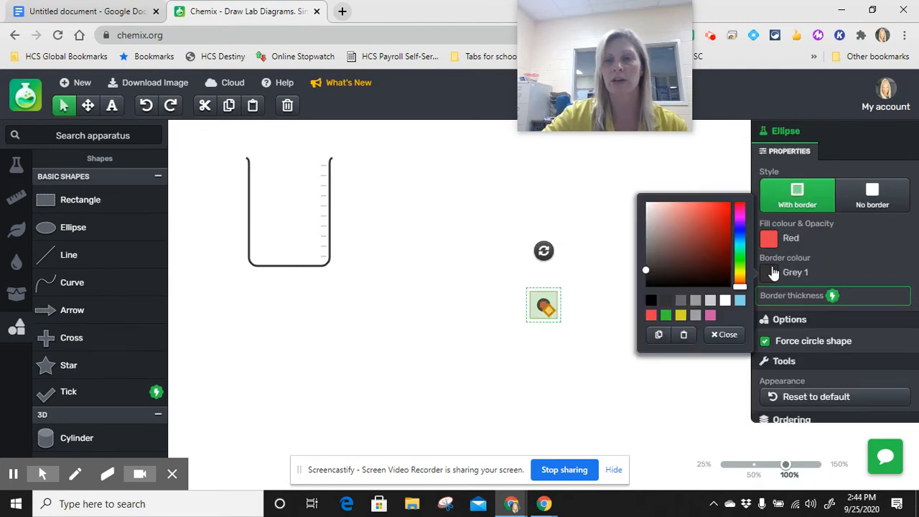
{"action": "left_click", "coordinate": [652, 316]}
{"action": "left_click", "coordinate": [567, 345]}
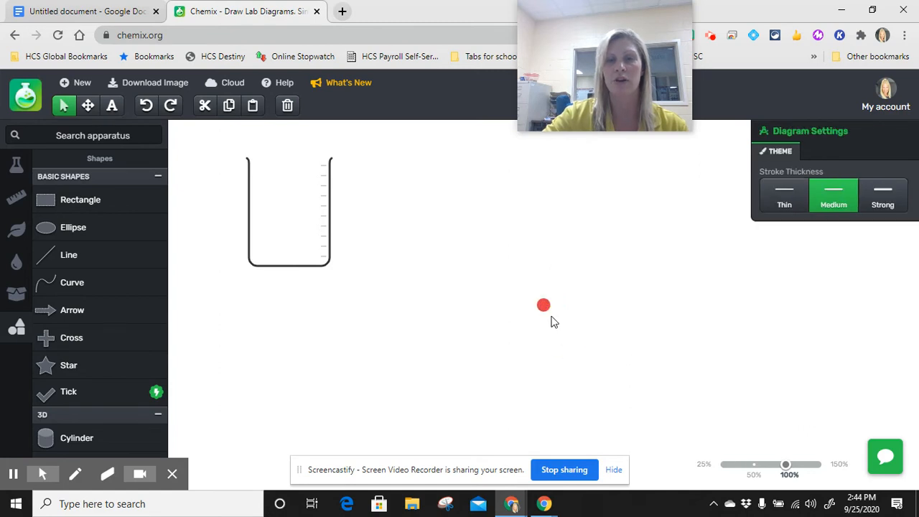
Move the red circle into the beaker, near its left wall at about mid-height
{"action": "left_click_drag", "start_coordinate": [546, 311], "coordinate": [268, 209]}
{"action": "left_click", "coordinate": [358, 346]}
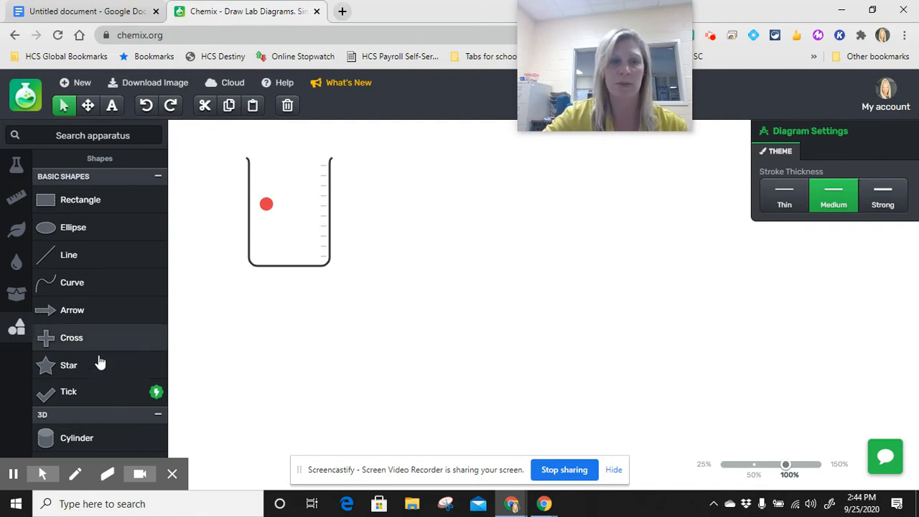
Add a second ellipse forced into a circle shape and give it a Yellow fill and a Yellow border
{"action": "left_click", "coordinate": [63, 237]}
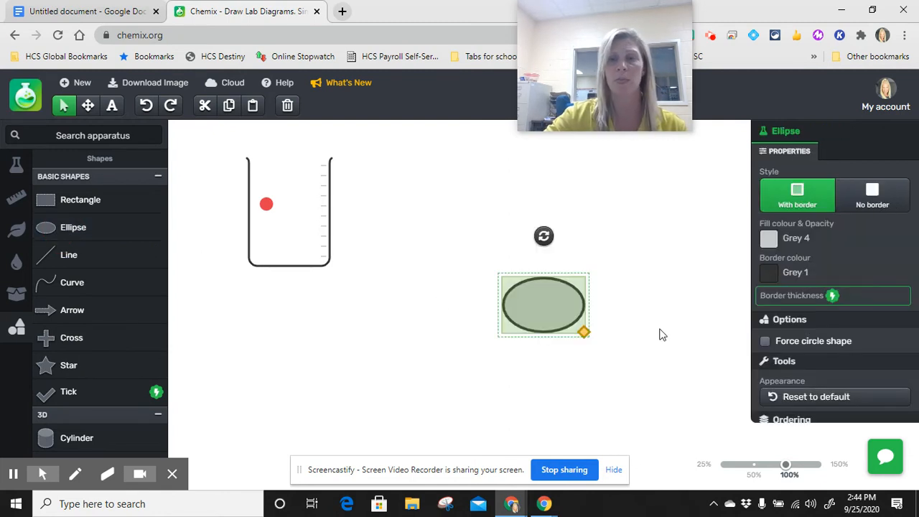
{"action": "left_click", "coordinate": [766, 342]}
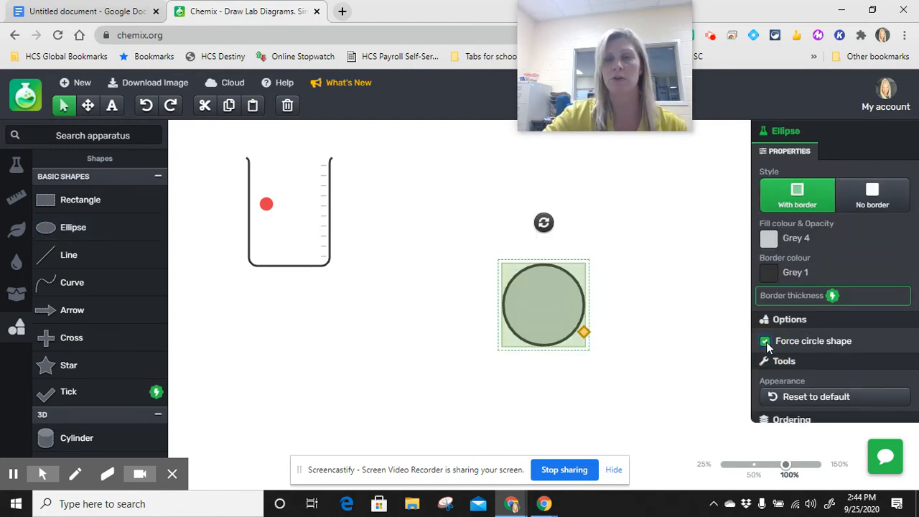
{"action": "left_click", "coordinate": [767, 241]}
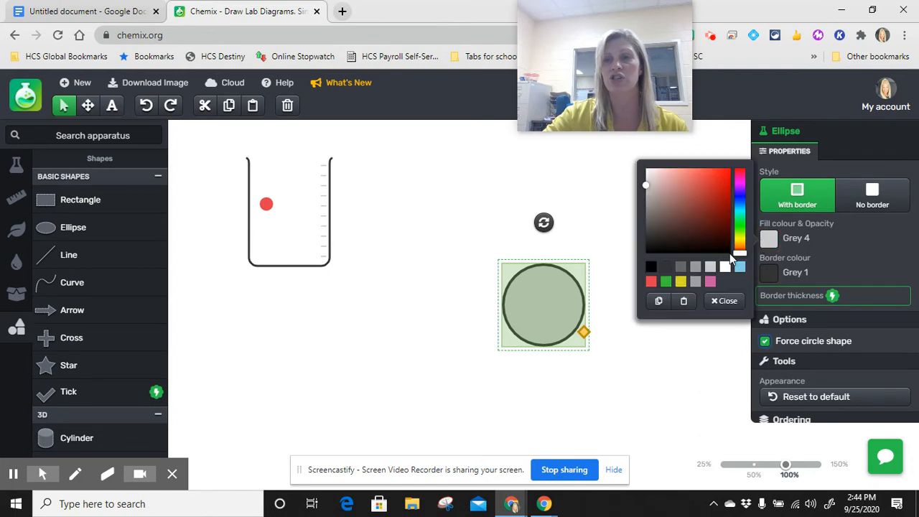
{"action": "left_click", "coordinate": [681, 282]}
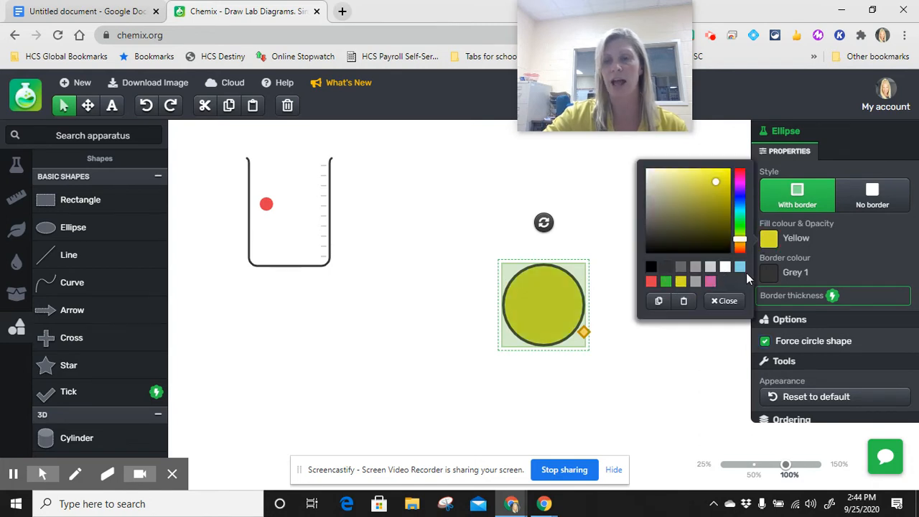
{"action": "left_click", "coordinate": [769, 272]}
{"action": "left_click", "coordinate": [680, 316]}
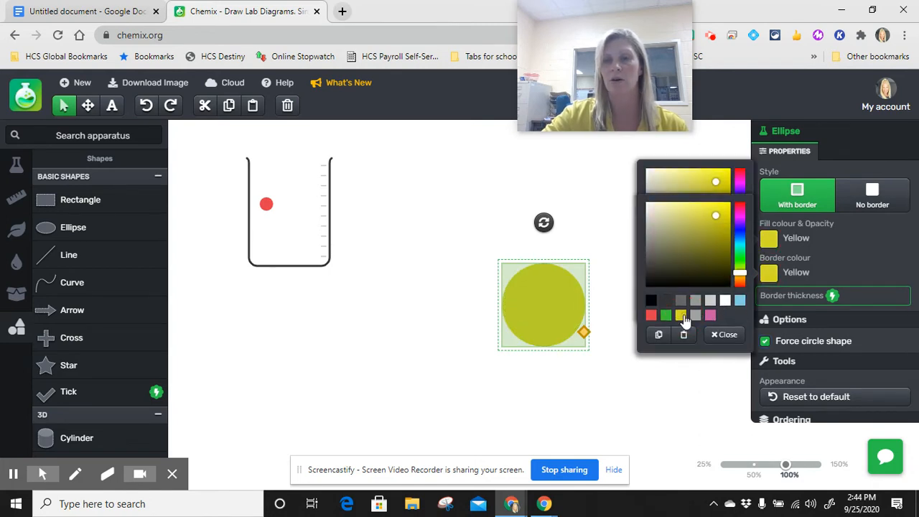
Shrink the yellow circle to slightly larger than the red one and place it inside the beaker, below and to the right of the red one
{"action": "left_click_drag", "start_coordinate": [583, 331], "coordinate": [299, 225]}
{"action": "left_click", "coordinate": [619, 317]}
{"action": "left_click", "coordinate": [223, 247]}
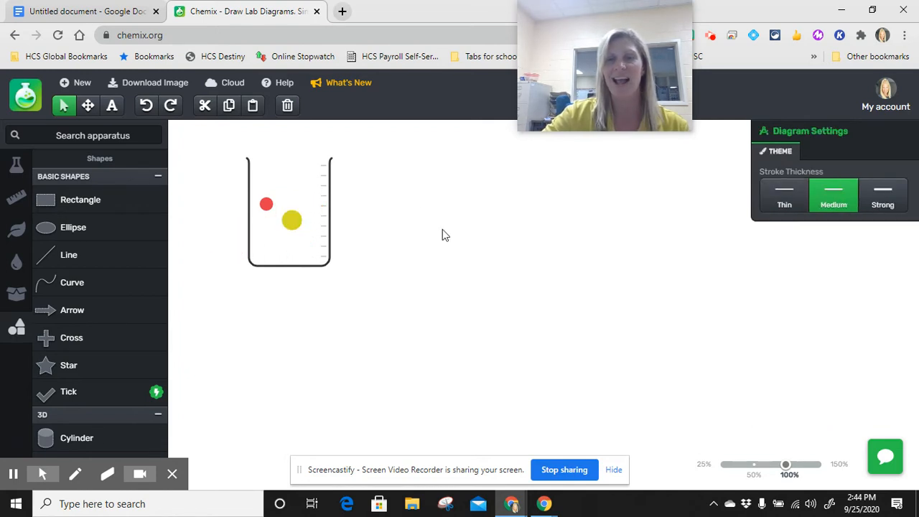
Group the beaker with its red and yellow circles and move the group slightly up and to the right
{"action": "left_click", "coordinate": [211, 151]}
{"action": "left_click_drag", "start_coordinate": [209, 151], "coordinate": [419, 344]}
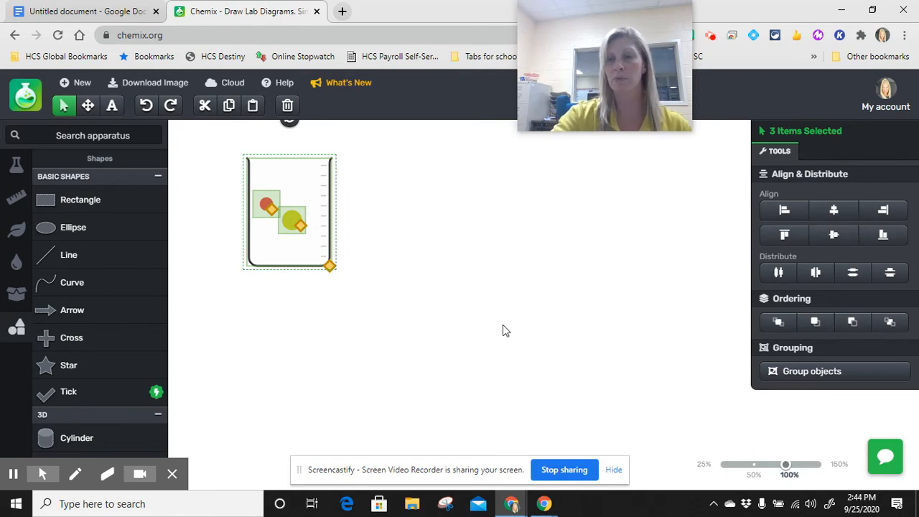
{"action": "left_click", "coordinate": [810, 372]}
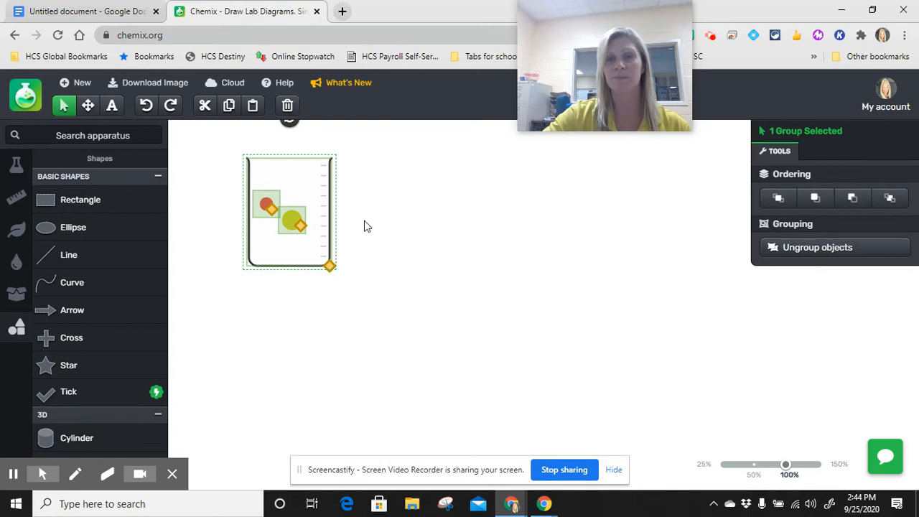
{"action": "left_click_drag", "start_coordinate": [314, 206], "coordinate": [350, 197]}
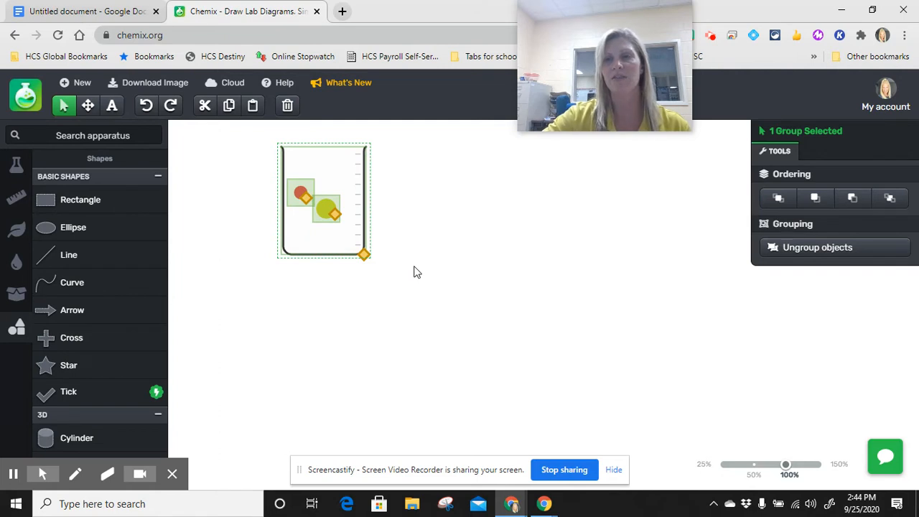
{"action": "left_click", "coordinate": [454, 235]}
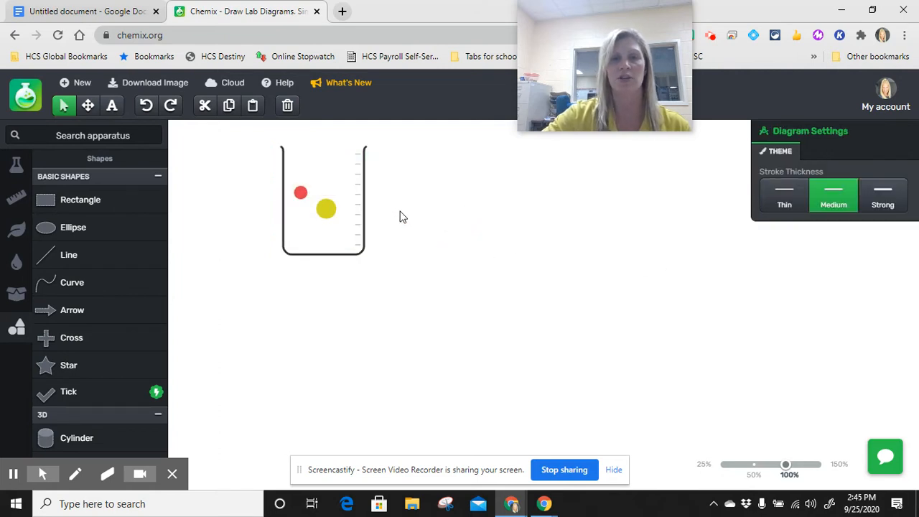
Delete the grouped beaker and circles from the canvas
{"action": "left_click_drag", "start_coordinate": [247, 143], "coordinate": [413, 312]}
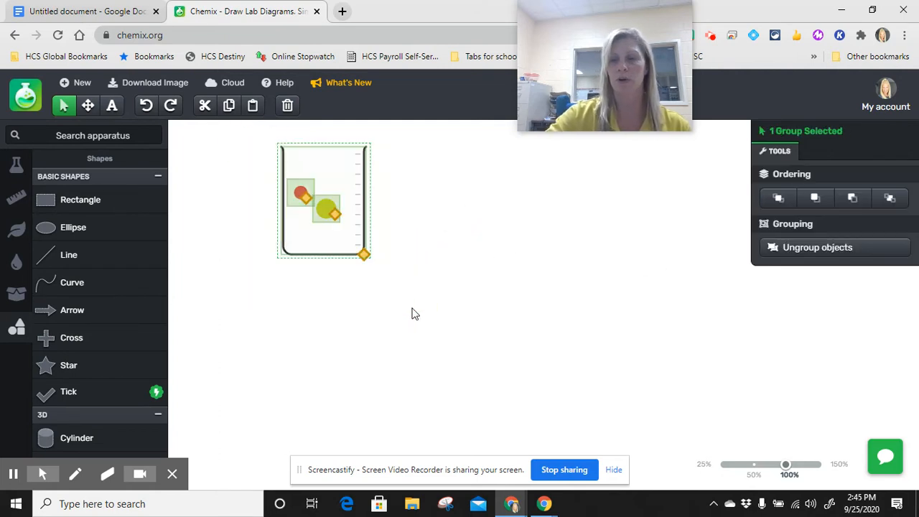
{"action": "key", "text": "Delete"}
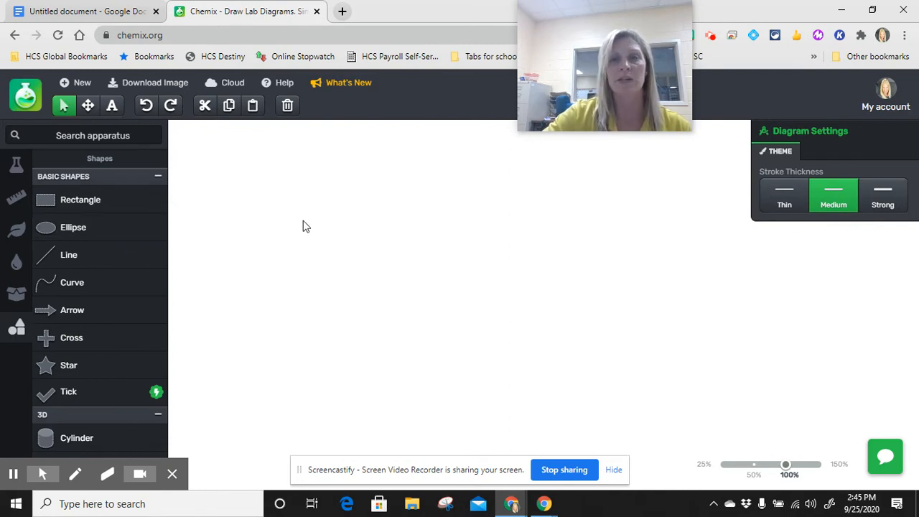
Add an ellipse to the canvas and place a text label above and to the left of it
{"action": "left_click", "coordinate": [90, 226]}
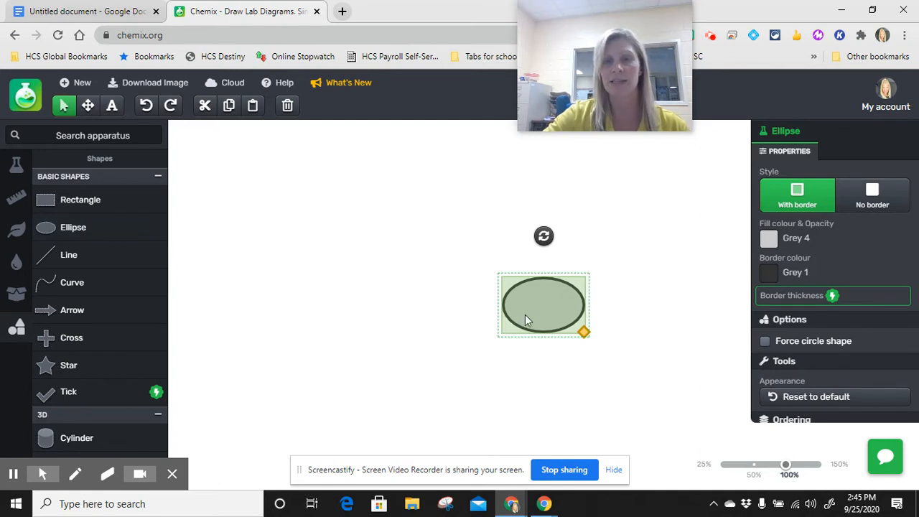
{"action": "left_click", "coordinate": [112, 106]}
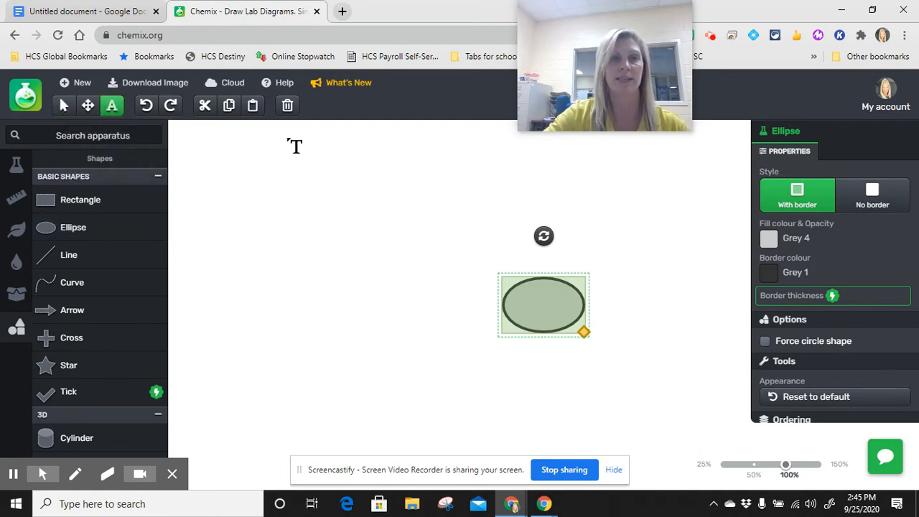
{"action": "left_click", "coordinate": [294, 141]}
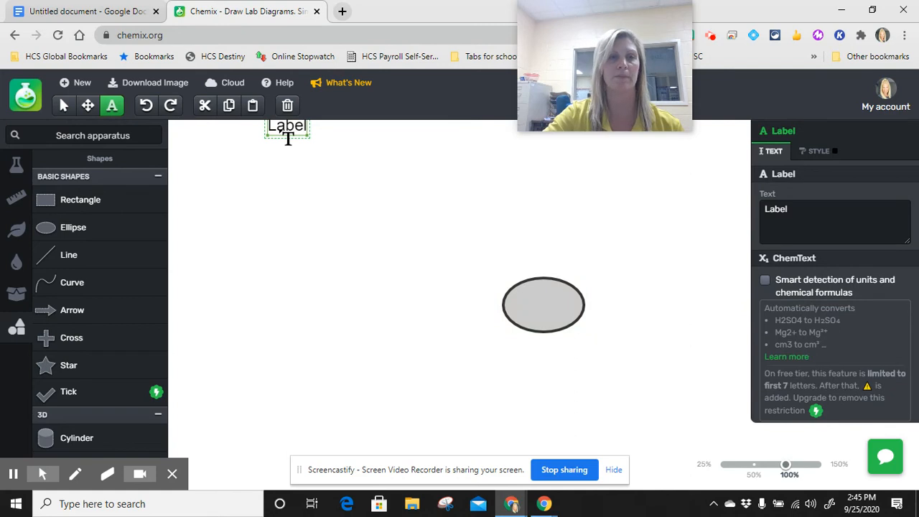
{"action": "left_click", "coordinate": [63, 106]}
{"action": "left_click_drag", "start_coordinate": [291, 128], "coordinate": [296, 180]}
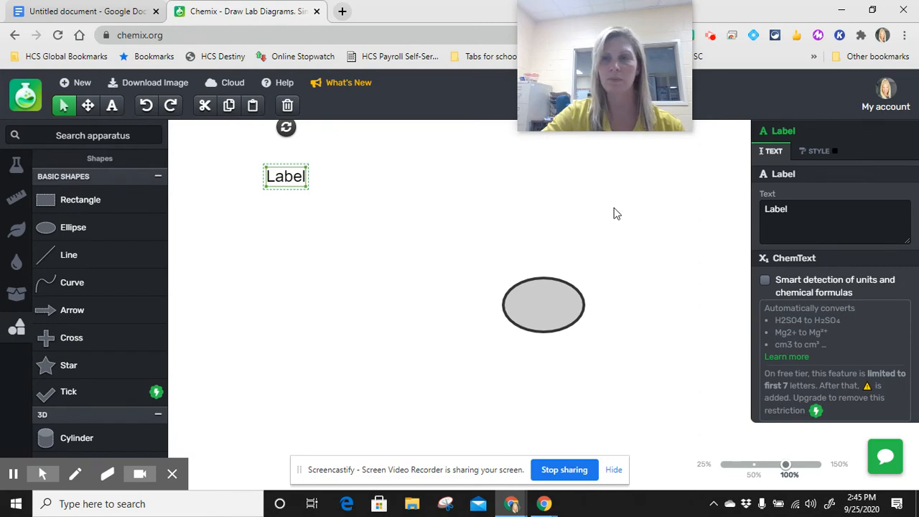
Replace the label's text with CH4
{"action": "left_click", "coordinate": [810, 211]}
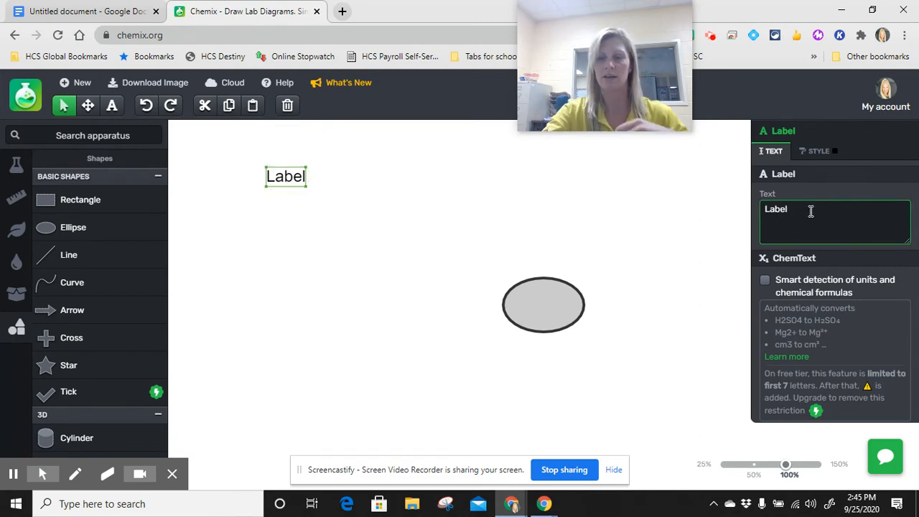
{"action": "key", "text": "BackSpace"}
{"action": "key", "text": "BackSpace"}
{"action": "key", "text": "BackSpace"}
{"action": "key", "text": "BackSpace"}
{"action": "key", "text": "BackSpace"}
{"action": "type", "text": "CH4"}
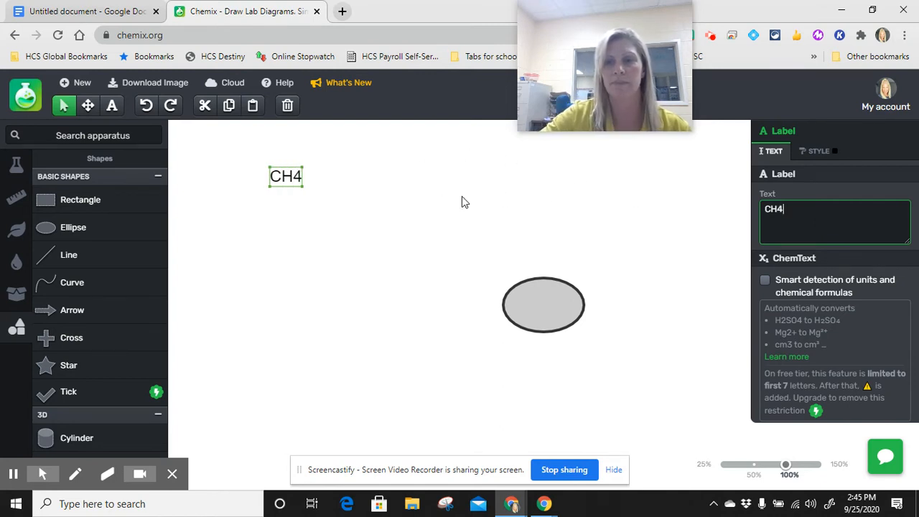
{"action": "left_click", "coordinate": [482, 250]}
Turn on smart detection of units and chemical formulas for the CH4 label
{"action": "left_click", "coordinate": [292, 179]}
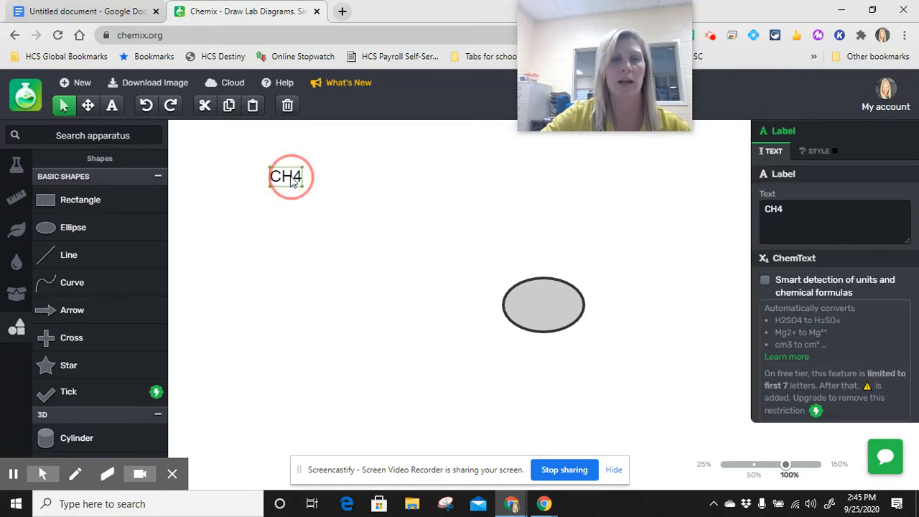
{"action": "left_click", "coordinate": [764, 281]}
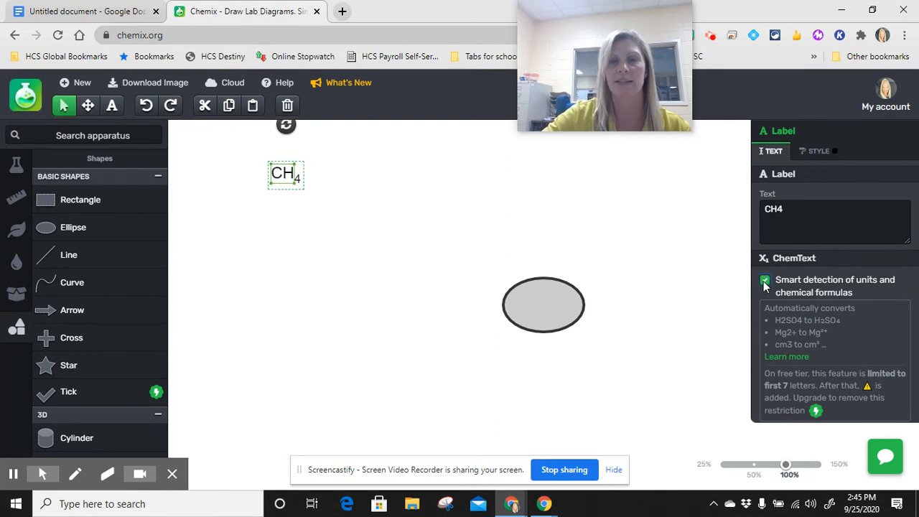
{"action": "left_click", "coordinate": [361, 182]}
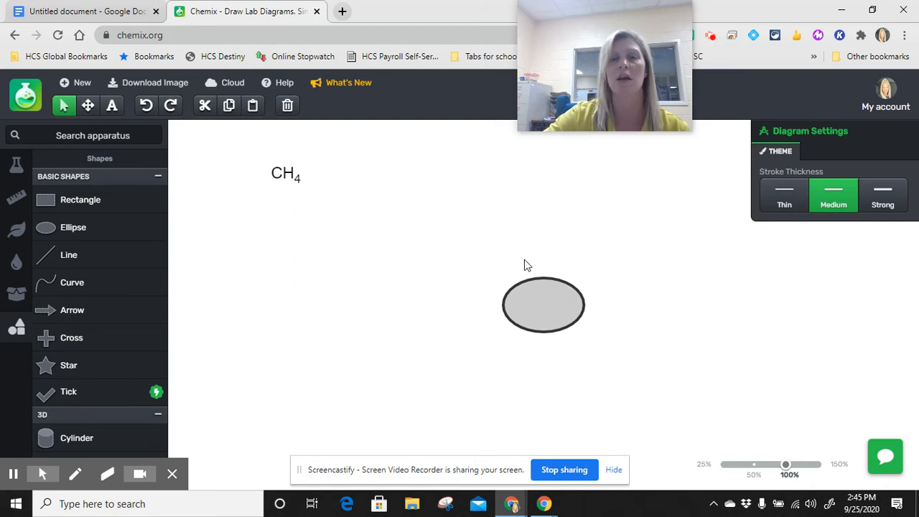
Force the ellipse into a circle shape and set its fill colour to Grey 1
{"action": "left_click", "coordinate": [553, 305]}
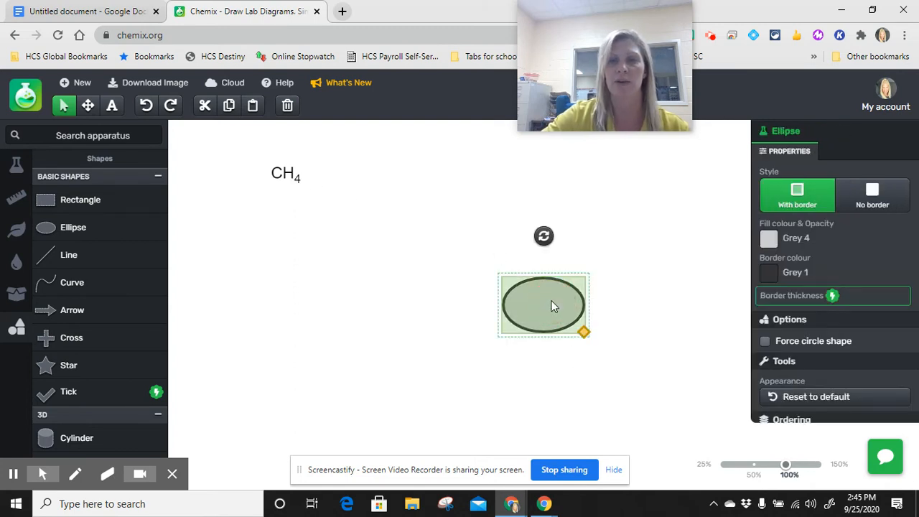
{"action": "left_click", "coordinate": [764, 341]}
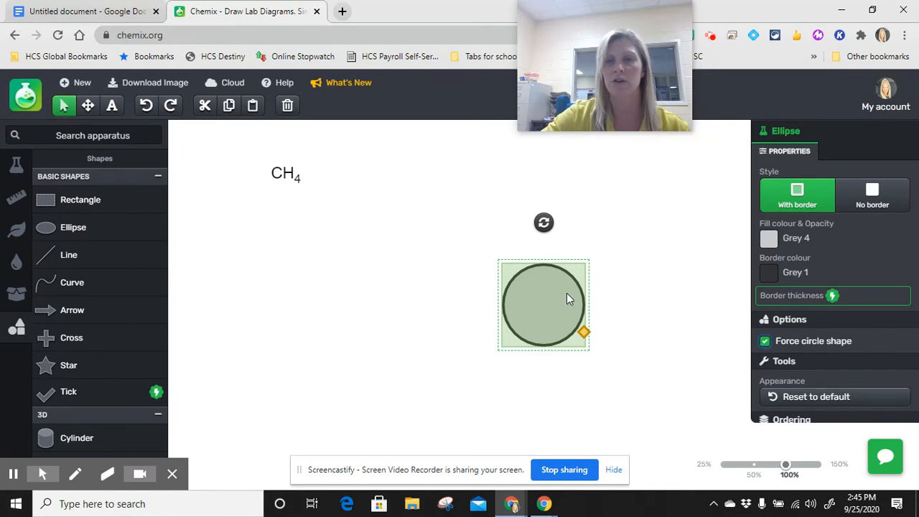
{"action": "left_click", "coordinate": [772, 246]}
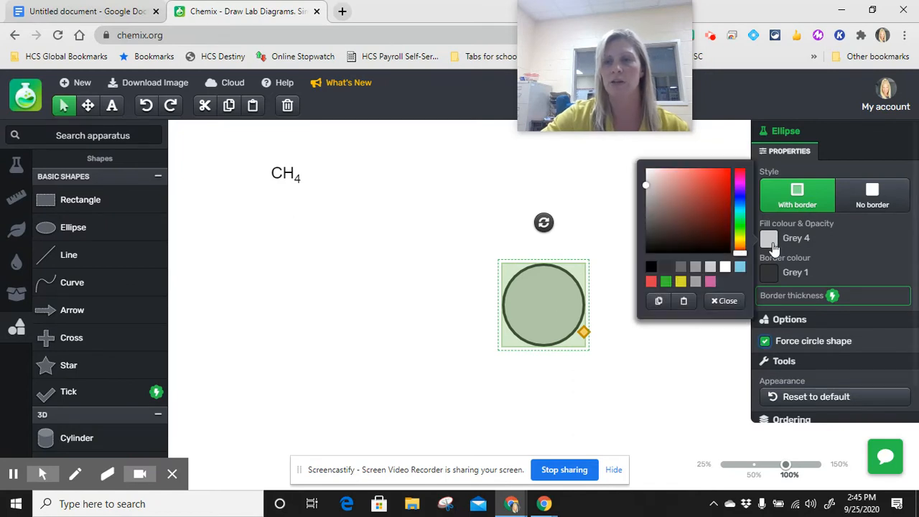
{"action": "left_click", "coordinate": [667, 277]}
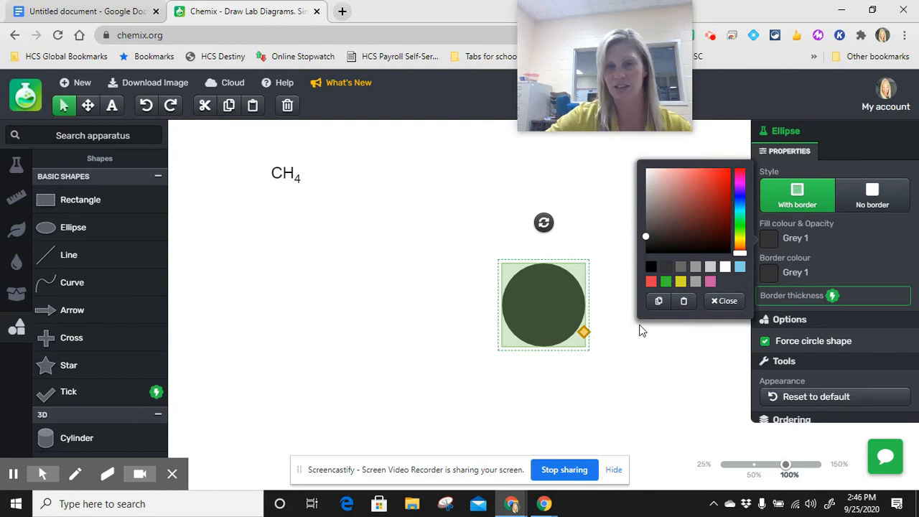
{"action": "left_click", "coordinate": [594, 351]}
Move the dark circle up and to the left, closer to the CH4 label, and shrink it to under half its size
{"action": "left_click_drag", "start_coordinate": [539, 298], "coordinate": [446, 253]}
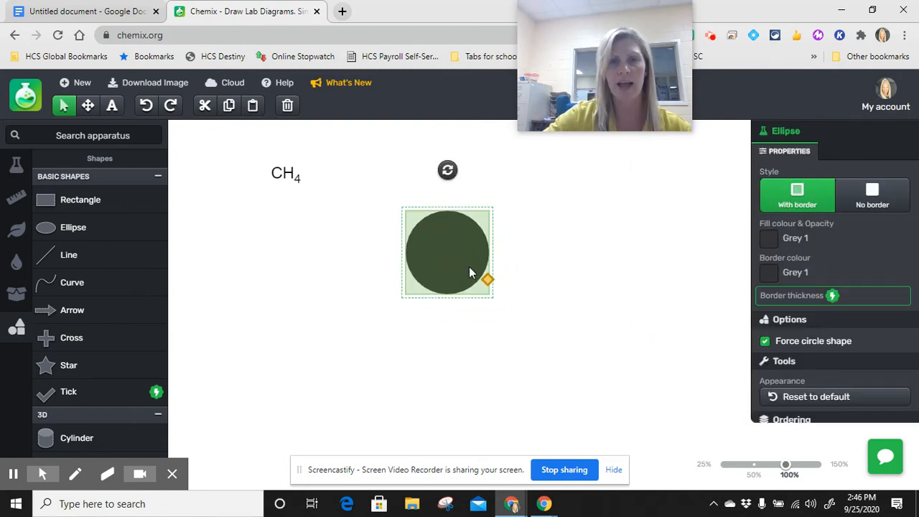
{"action": "left_click_drag", "start_coordinate": [493, 285], "coordinate": [463, 263]}
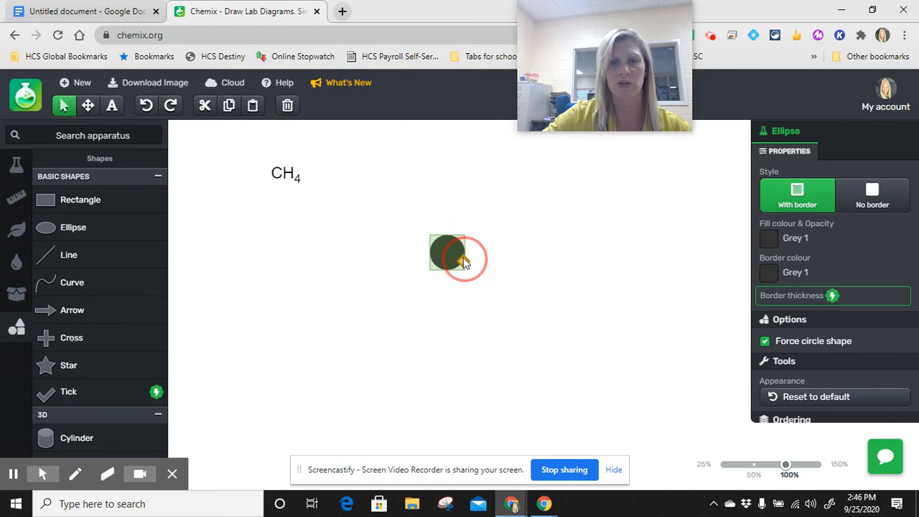
{"action": "left_click", "coordinate": [515, 269]}
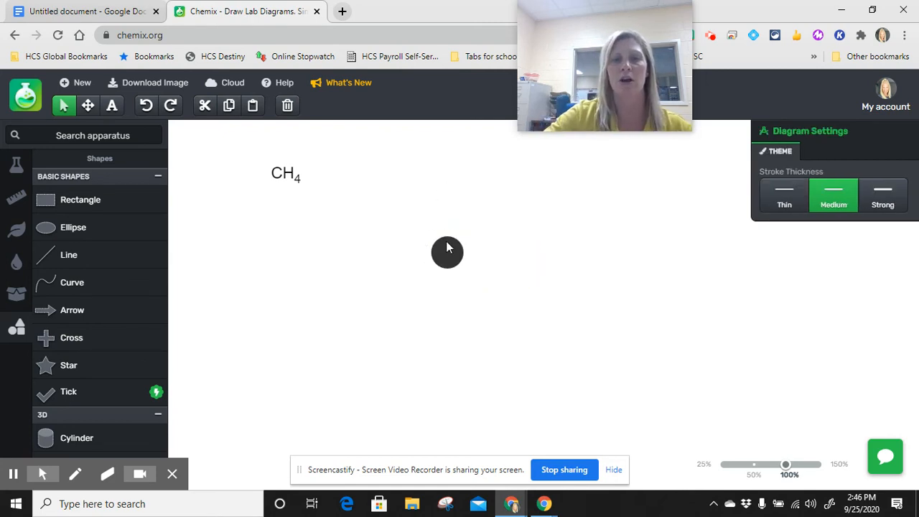
Add another ellipse, force it into a circle shape and shrink it to about half the dark circle's diameter
{"action": "left_click", "coordinate": [96, 234]}
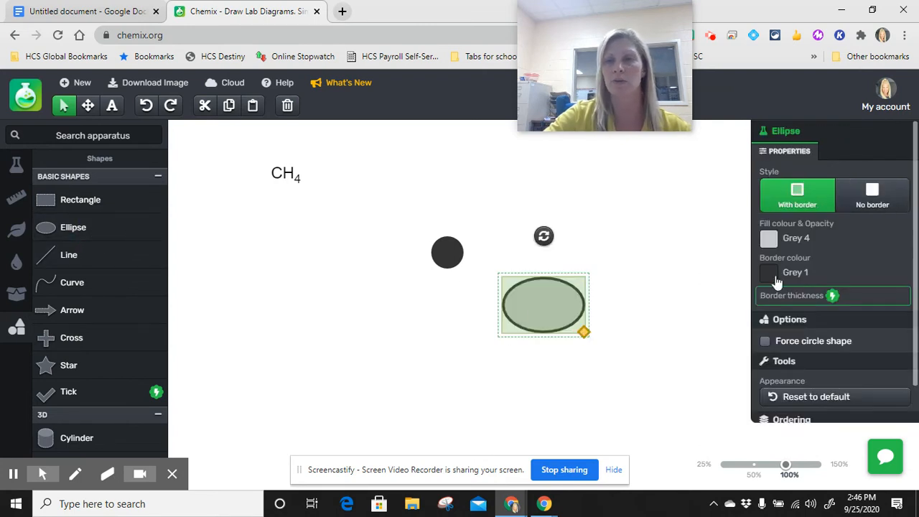
{"action": "left_click", "coordinate": [765, 341]}
{"action": "left_click_drag", "start_coordinate": [582, 332], "coordinate": [547, 311]}
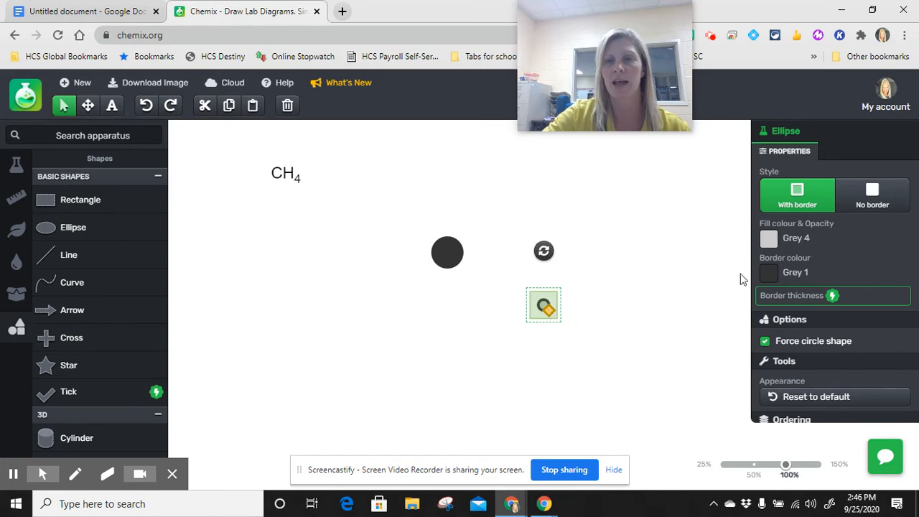
Set the small circle's border colour to Grey 4
{"action": "left_click", "coordinate": [769, 273]}
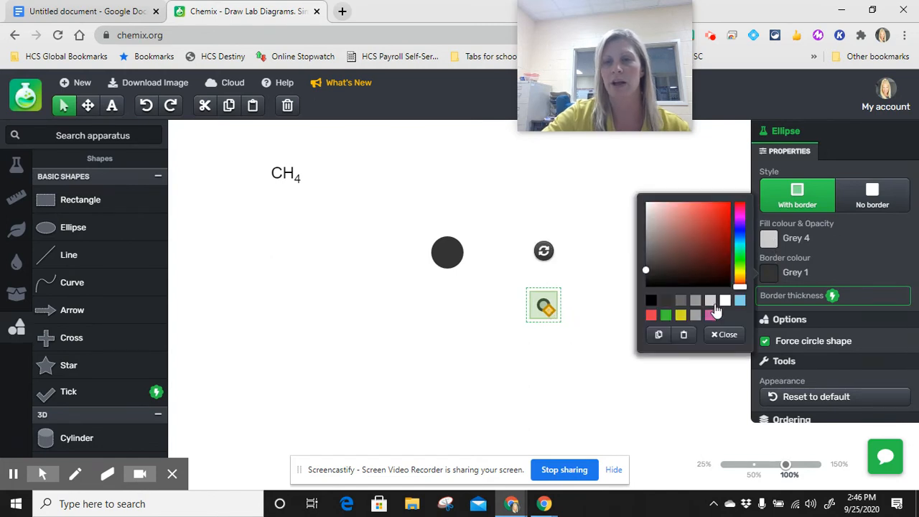
{"action": "left_click", "coordinate": [710, 301]}
{"action": "left_click", "coordinate": [607, 344]}
Copy the small light grey circle and paste three duplicates of it
{"action": "left_click", "coordinate": [544, 306]}
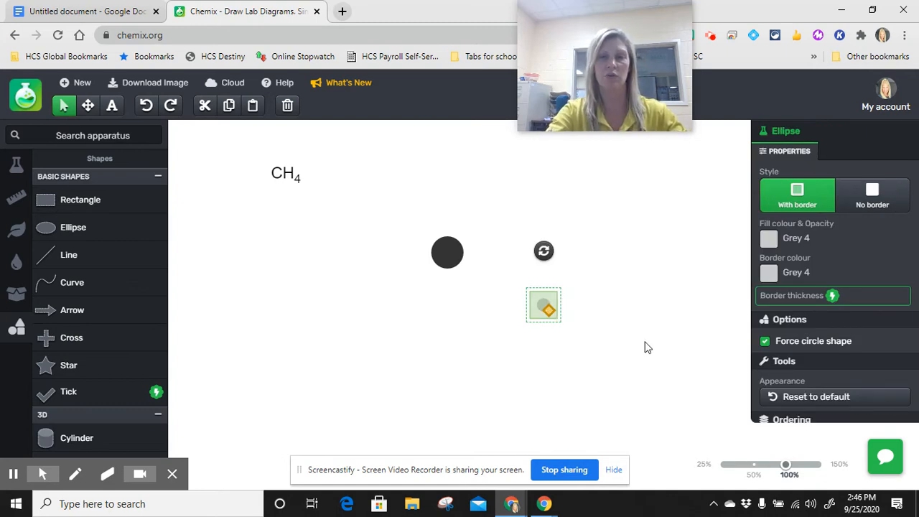
{"action": "key", "text": "ctrl+v"}
{"action": "key", "text": "ctrl+v"}
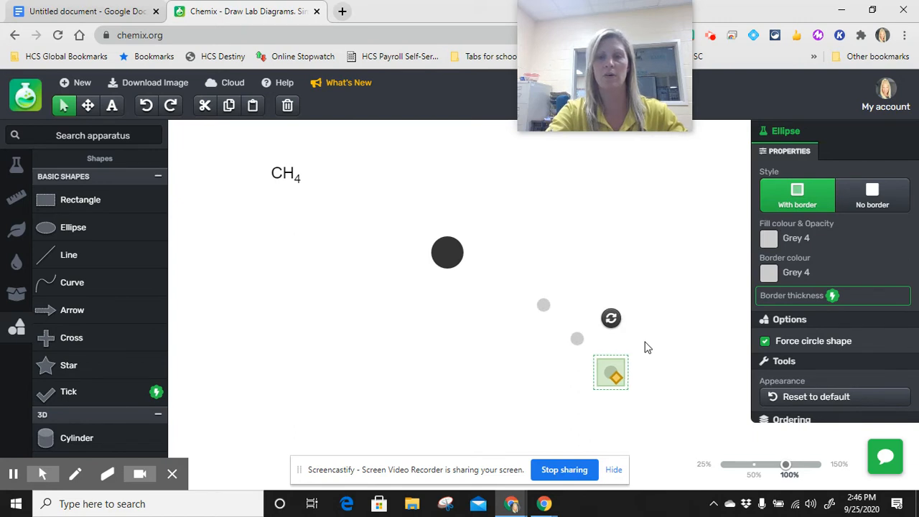
{"action": "key", "text": "ctrl+v"}
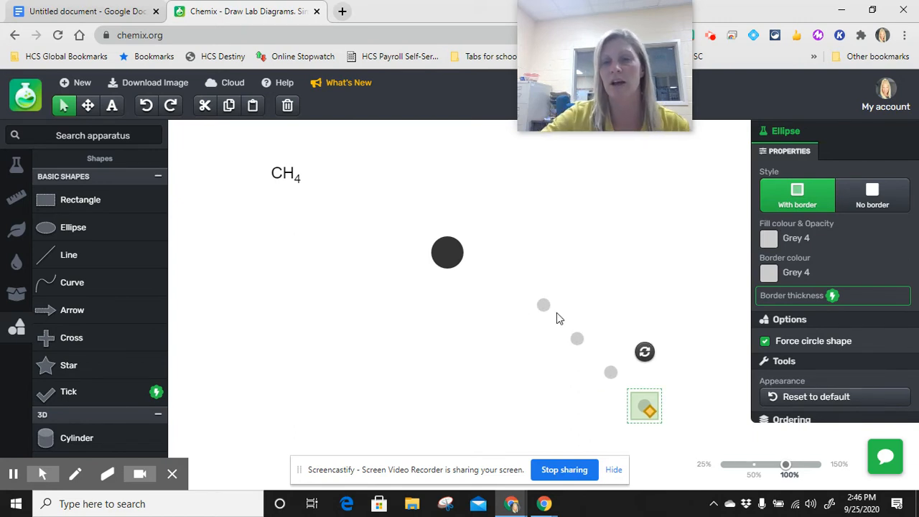
Arrange the four light grey circles around the dark circle's edge, one each at its top, right, left and bottom
{"action": "left_click_drag", "start_coordinate": [545, 306], "coordinate": [449, 241]}
{"action": "left_click_drag", "start_coordinate": [579, 338], "coordinate": [472, 253]}
{"action": "left_click_drag", "start_coordinate": [610, 376], "coordinate": [432, 261]}
{"action": "left_click_drag", "start_coordinate": [644, 408], "coordinate": [452, 274]}
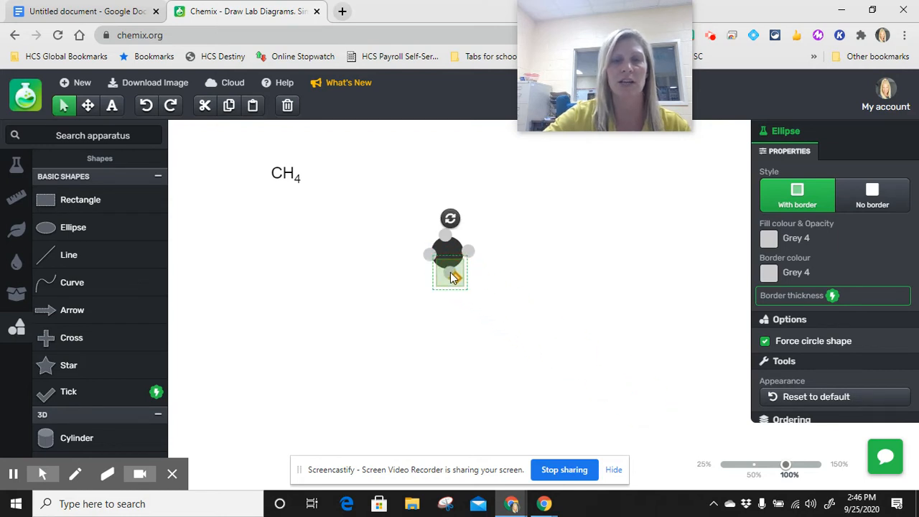
{"action": "left_click", "coordinate": [538, 300]}
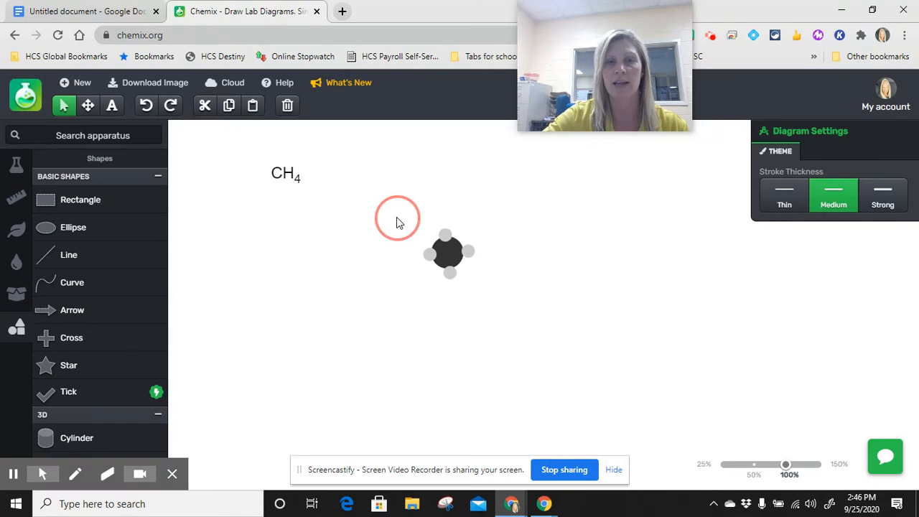
Group the dark circle with its four light grey circles and move the molecule up and left, near the CH4 label
{"action": "left_click_drag", "start_coordinate": [396, 217], "coordinate": [493, 305]}
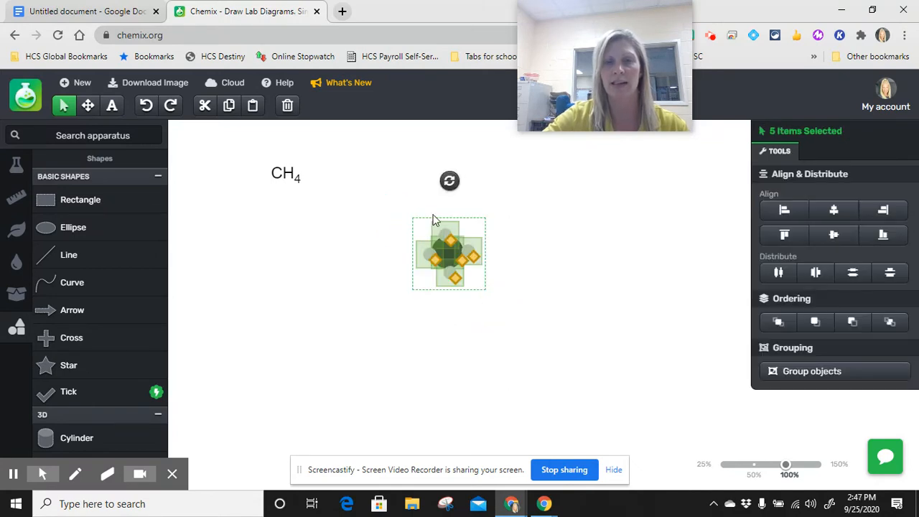
{"action": "left_click", "coordinate": [820, 372]}
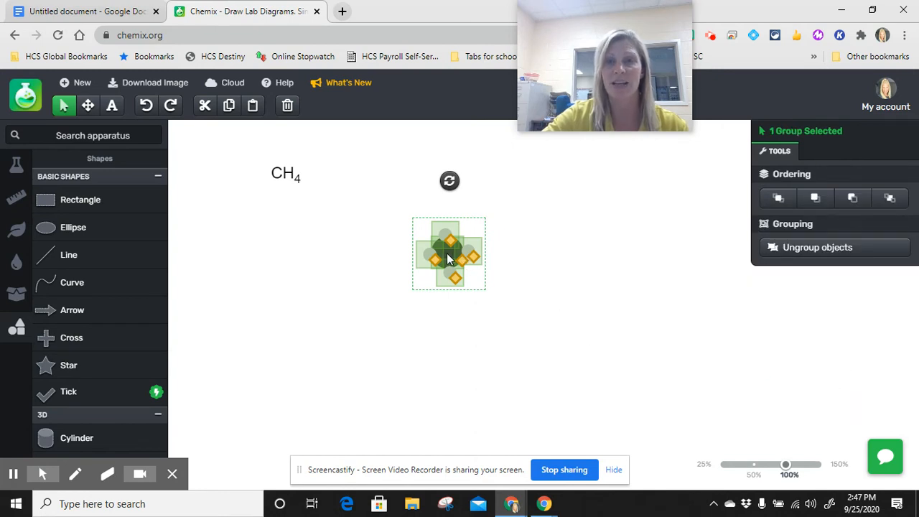
{"action": "left_click_drag", "start_coordinate": [448, 259], "coordinate": [362, 226]}
{"action": "left_click", "coordinate": [479, 307]}
{"action": "left_click", "coordinate": [523, 304]}
Add a Conical Flask from the Chemistry containers to the canvas
{"action": "mouse_move", "coordinate": [17, 242]}
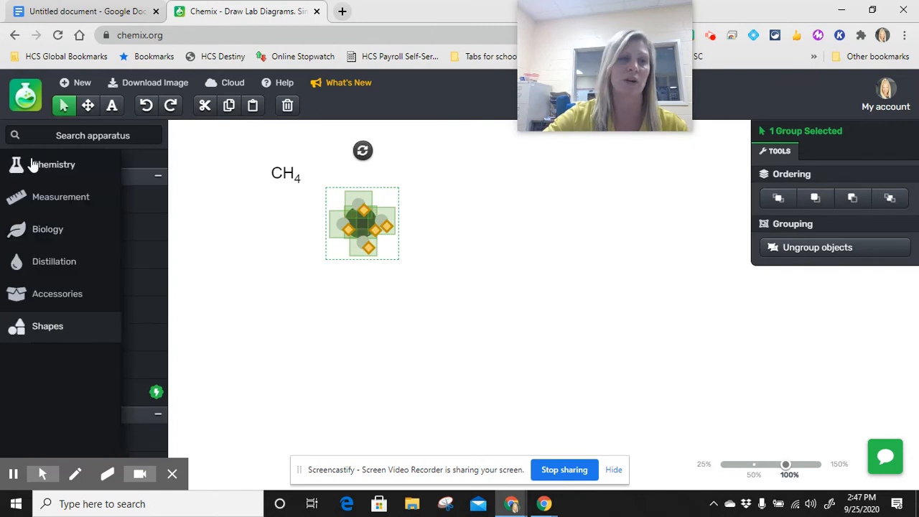
{"action": "left_click", "coordinate": [51, 164]}
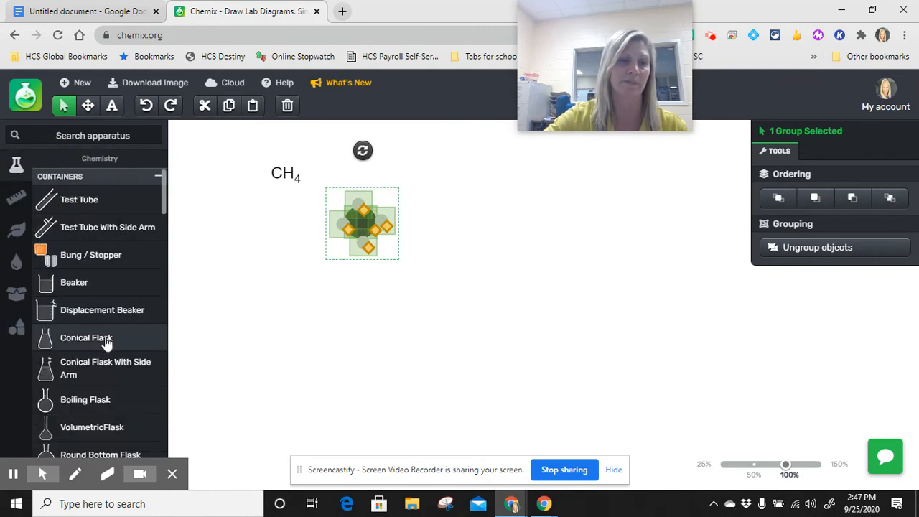
{"action": "left_click", "coordinate": [106, 343]}
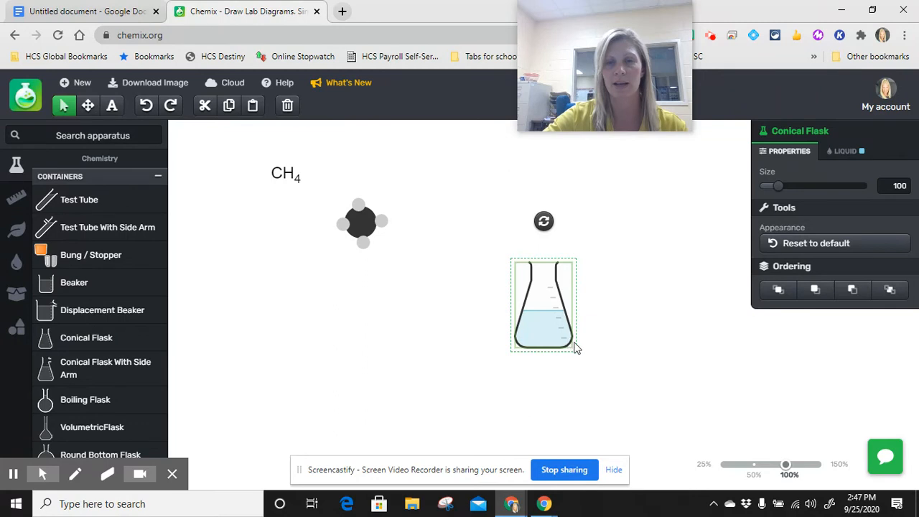
Move the conical flask beside the grouped molecule and remove all of its liquid
{"action": "left_click_drag", "start_coordinate": [543, 324], "coordinate": [470, 239]}
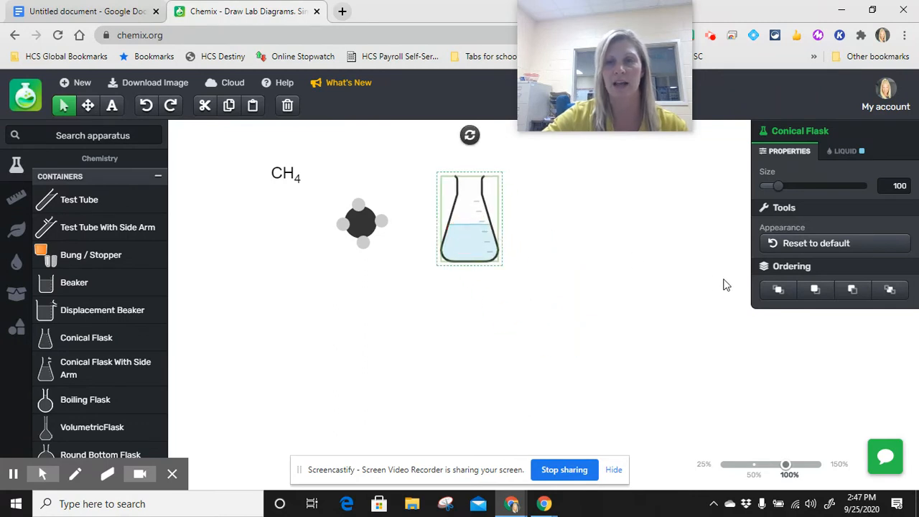
{"action": "left_click", "coordinate": [847, 152]}
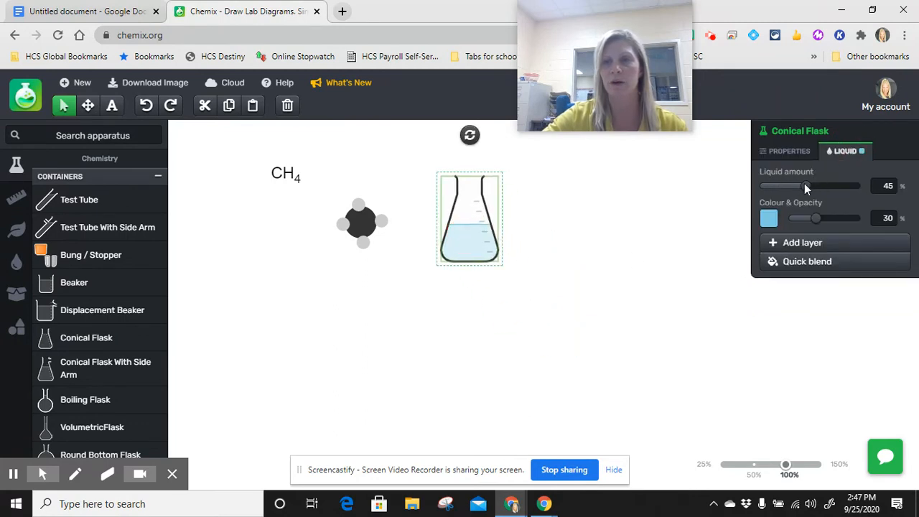
{"action": "left_click_drag", "start_coordinate": [804, 186], "coordinate": [749, 168]}
{"action": "left_click", "coordinate": [578, 216]}
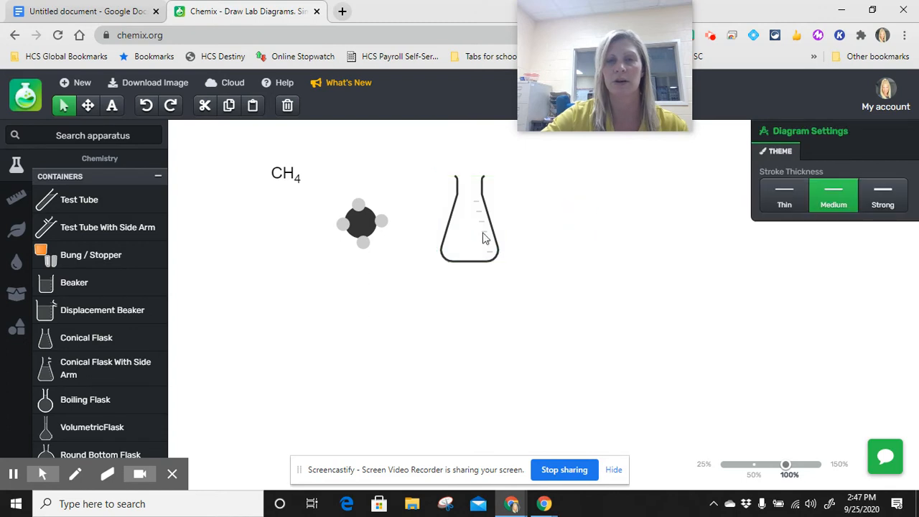
Move the grouped CH4 molecule inside the conical flask
{"action": "left_click", "coordinate": [484, 239]}
{"action": "left_click_drag", "start_coordinate": [365, 226], "coordinate": [472, 233]}
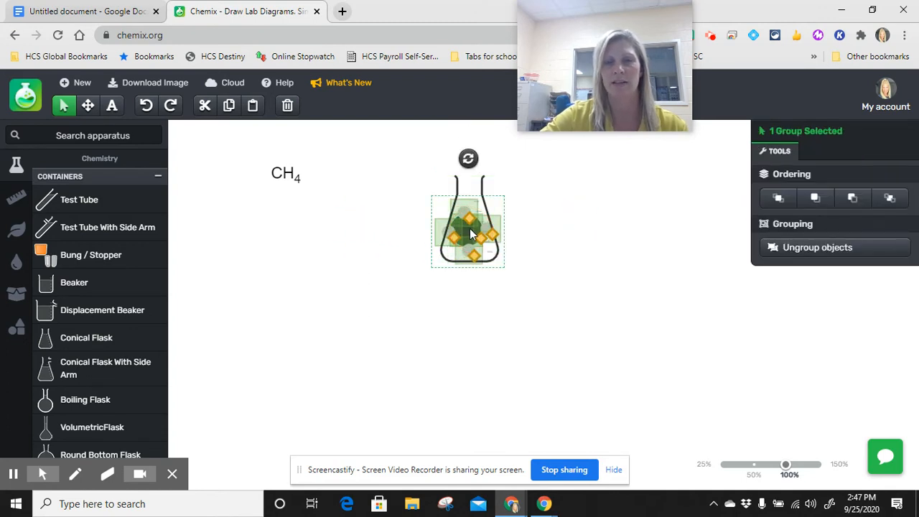
{"action": "left_click", "coordinate": [522, 293]}
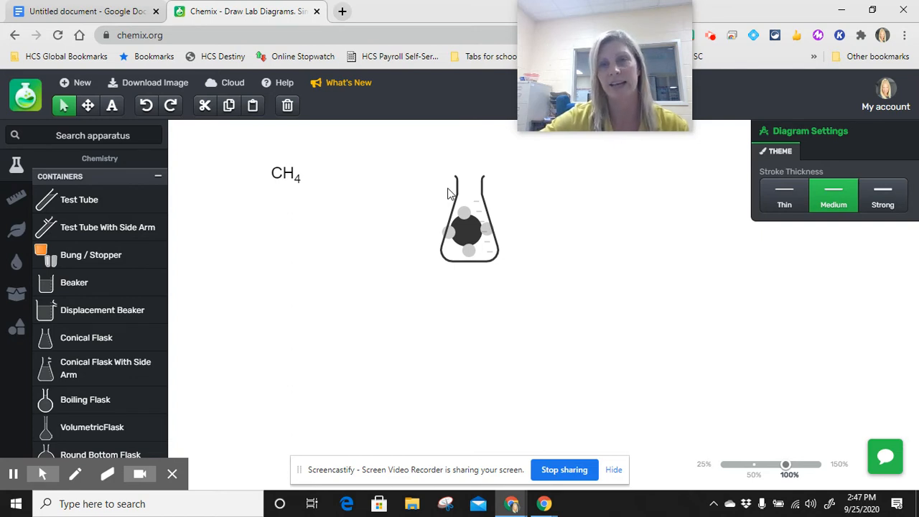
Group the conical flask with the molecule inside it and move the group directly beneath the CH4 label
{"action": "left_click_drag", "start_coordinate": [430, 165], "coordinate": [572, 326]}
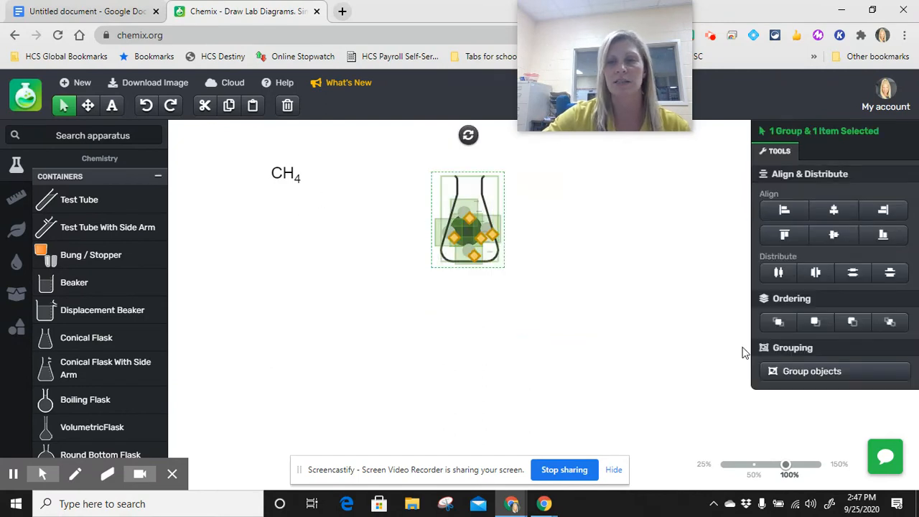
{"action": "left_click", "coordinate": [819, 378]}
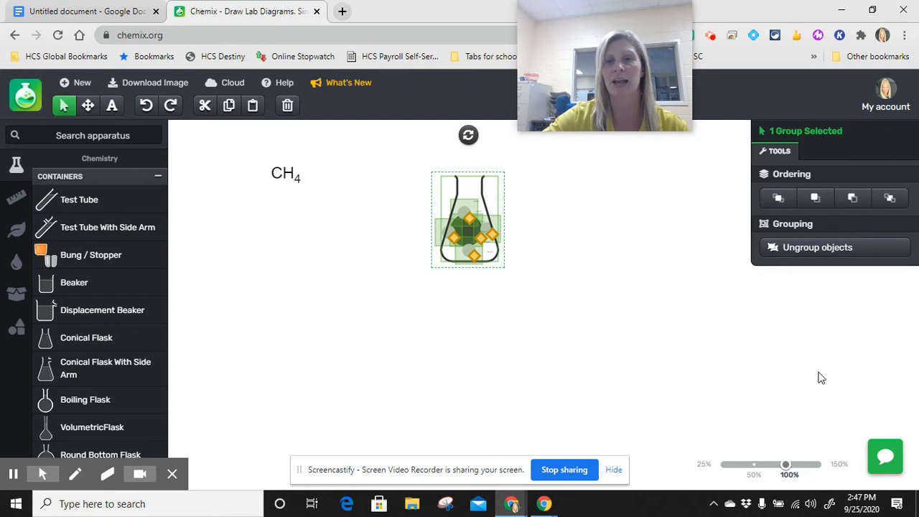
{"action": "left_click", "coordinate": [554, 232]}
{"action": "left_click_drag", "start_coordinate": [476, 191], "coordinate": [289, 202]}
{"action": "left_click", "coordinate": [482, 242]}
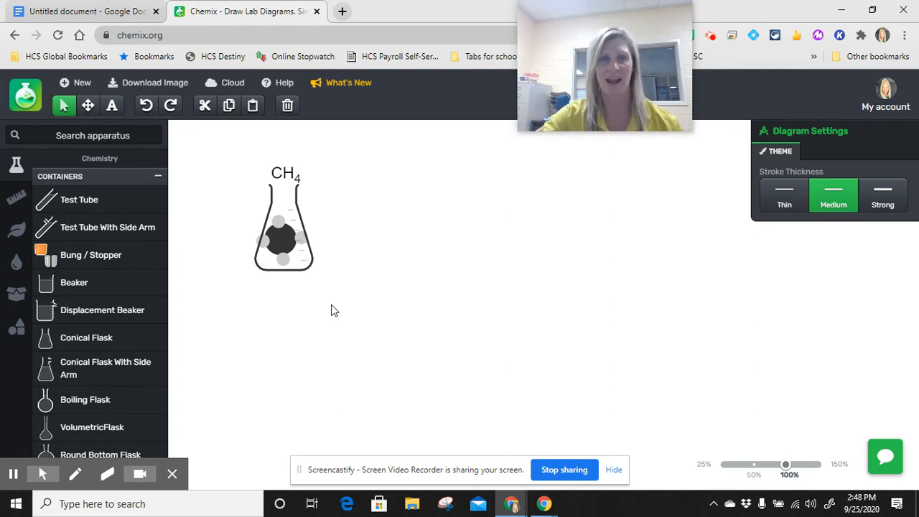
Start a new blank diagram, erasing the current one
{"action": "left_click", "coordinate": [77, 82]}
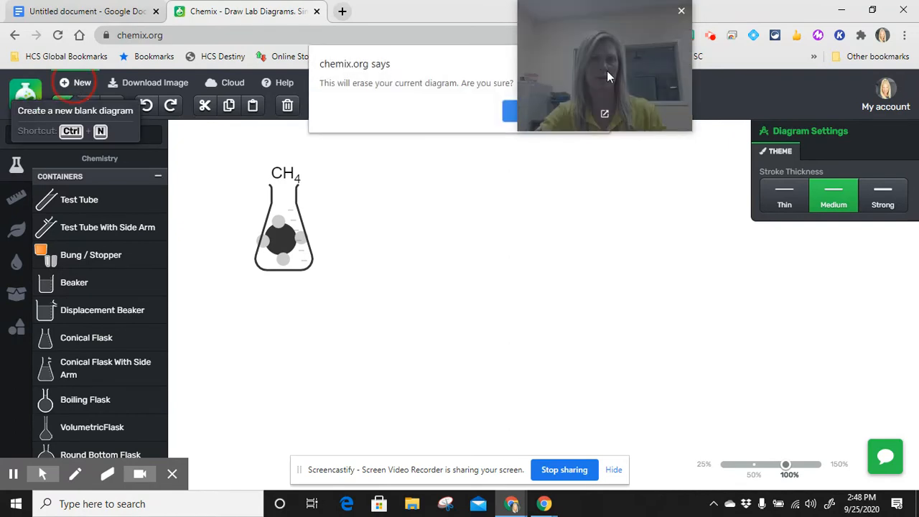
{"action": "left_click_drag", "start_coordinate": [638, 43], "coordinate": [839, 23]}
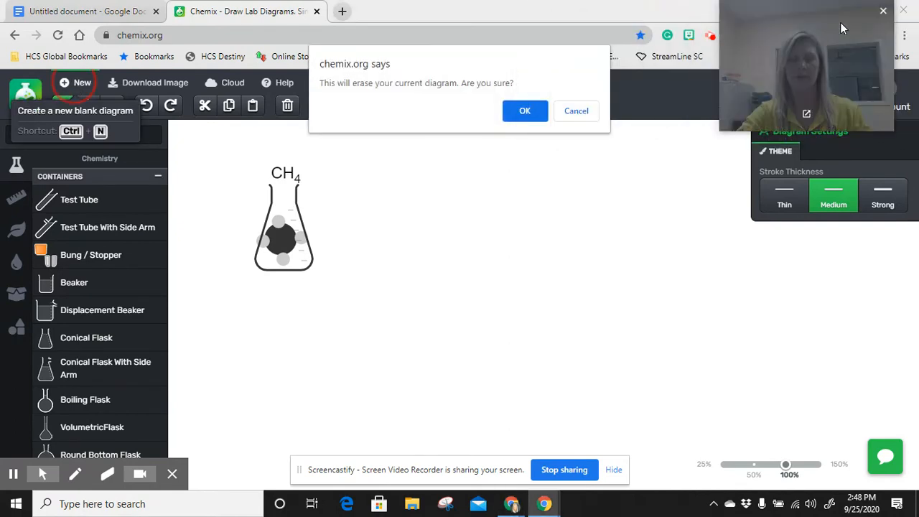
{"action": "left_click", "coordinate": [526, 115]}
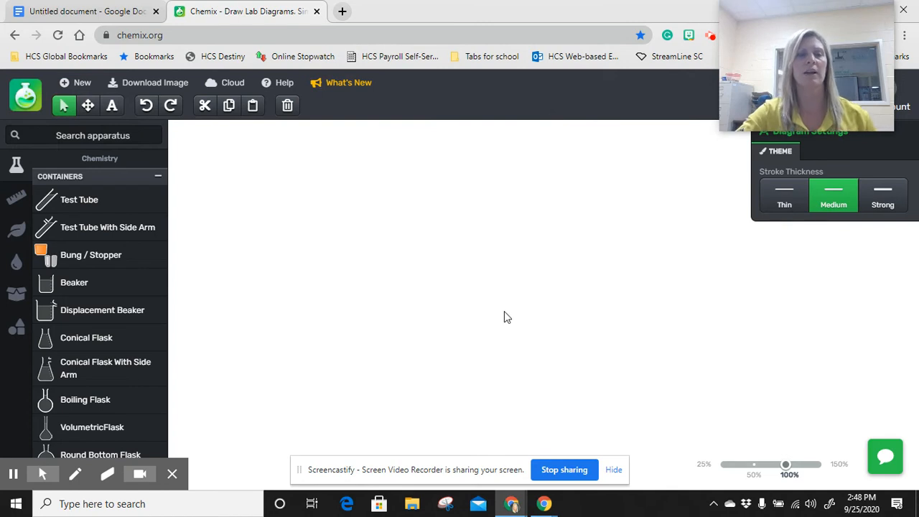
Check the mixture title in the Google Docs table and return to the blank Chemix diagram
{"action": "left_click", "coordinate": [113, 10]}
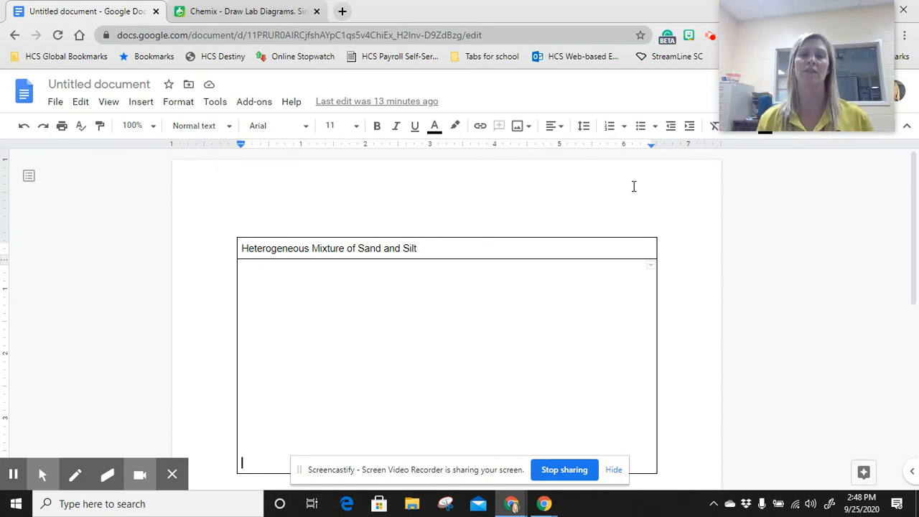
{"action": "left_click", "coordinate": [249, 9]}
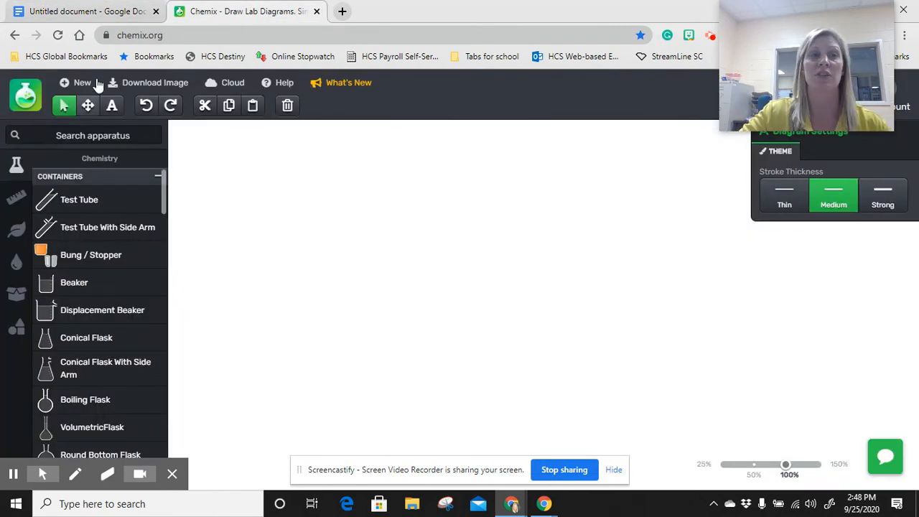
{"action": "left_click", "coordinate": [108, 10]}
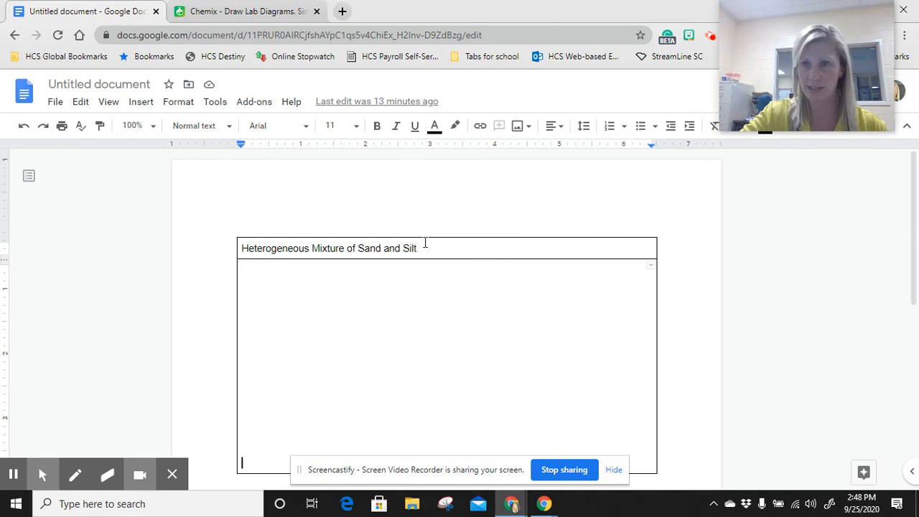
{"action": "left_click", "coordinate": [231, 13]}
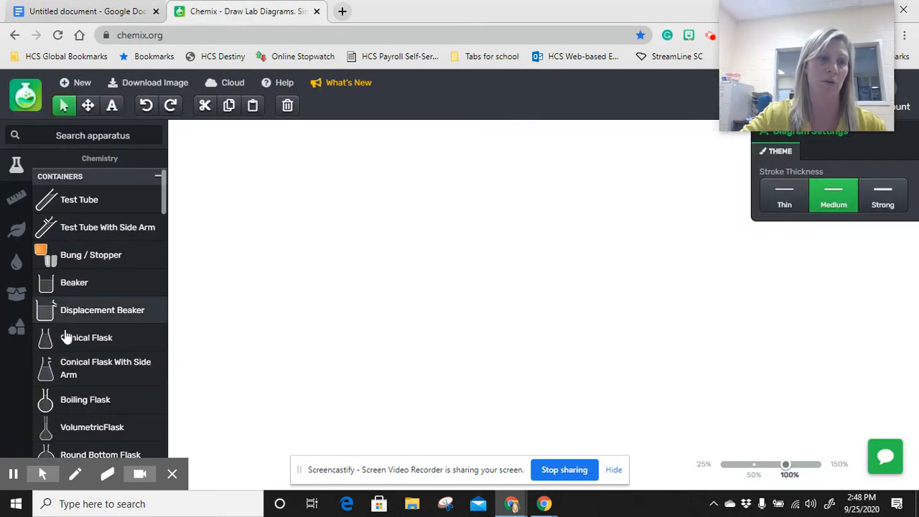
Add a Beaker, move it to the upper-left area of the canvas and set its width to 120 and height to 160
{"action": "left_click", "coordinate": [62, 284]}
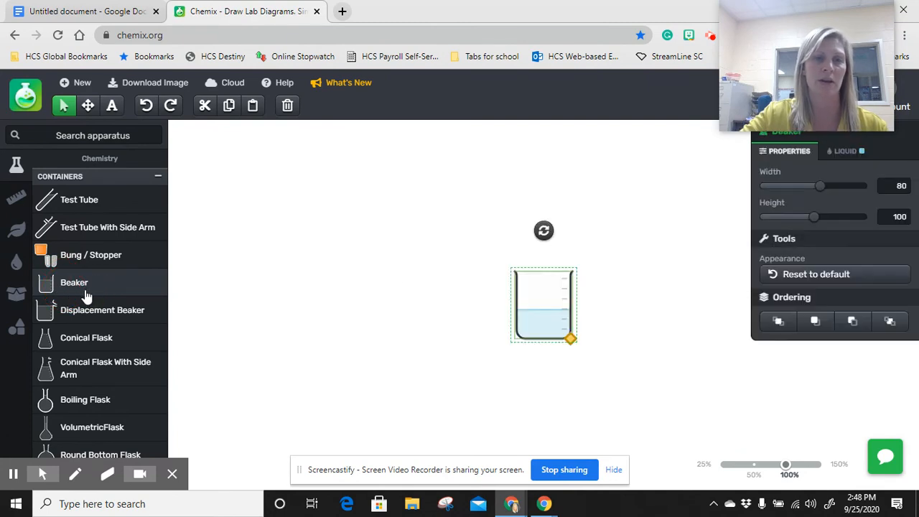
{"action": "left_click", "coordinate": [548, 305]}
{"action": "left_click_drag", "start_coordinate": [547, 307], "coordinate": [320, 226]}
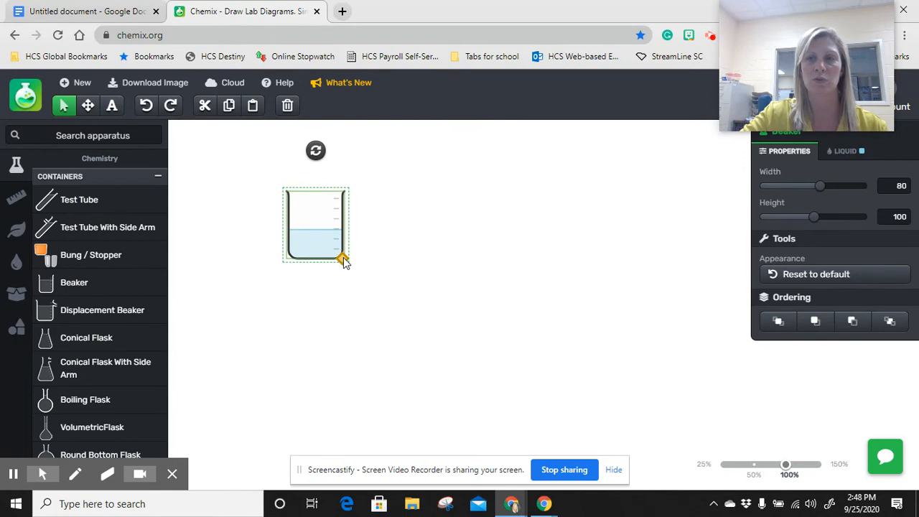
{"action": "left_click_drag", "start_coordinate": [823, 186], "coordinate": [883, 196]}
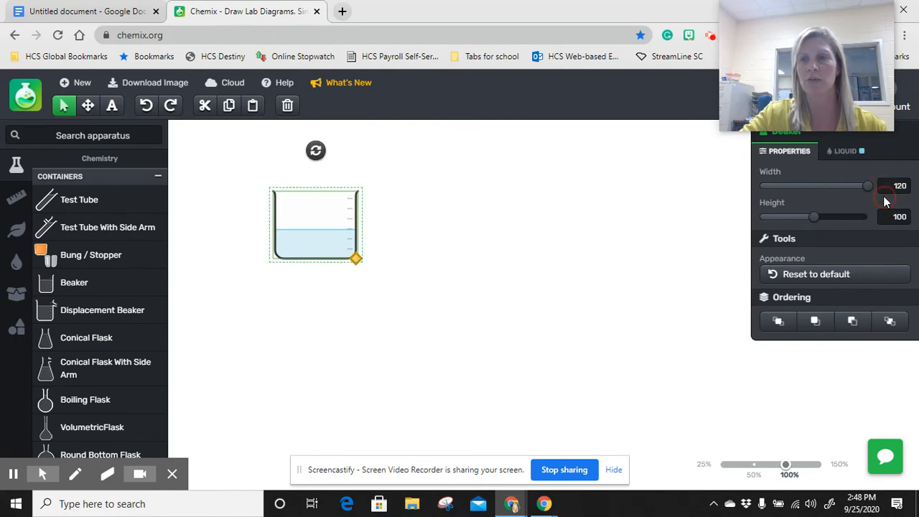
{"action": "left_click_drag", "start_coordinate": [818, 216], "coordinate": [882, 219]}
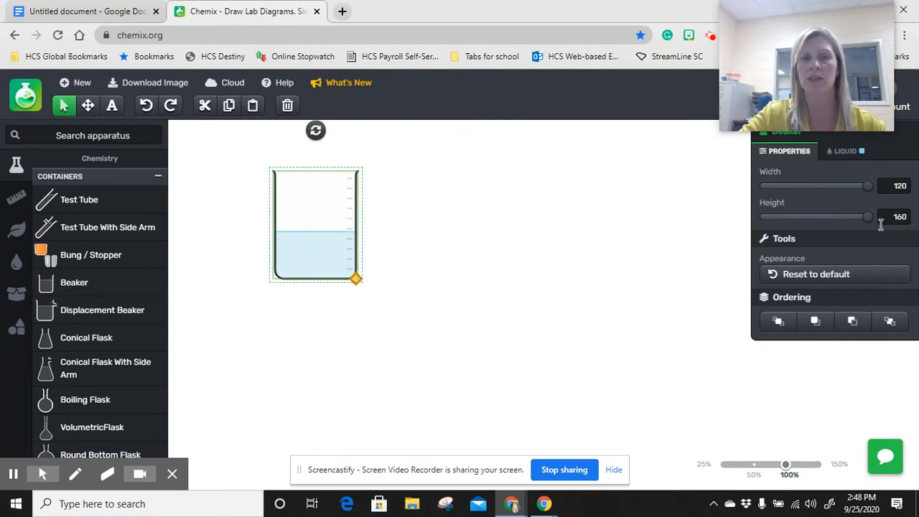
Set the beaker's liquid amount to 0%
{"action": "left_click", "coordinate": [845, 152]}
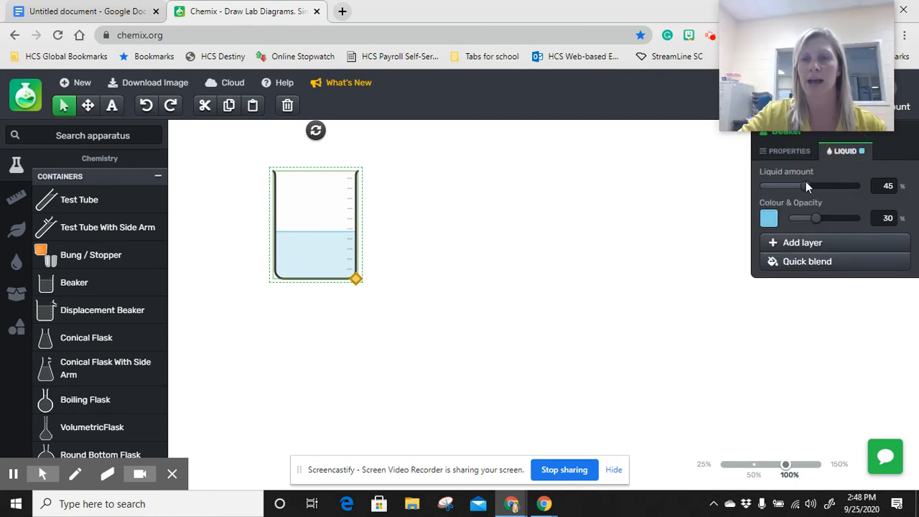
{"action": "left_click_drag", "start_coordinate": [804, 185], "coordinate": [743, 192]}
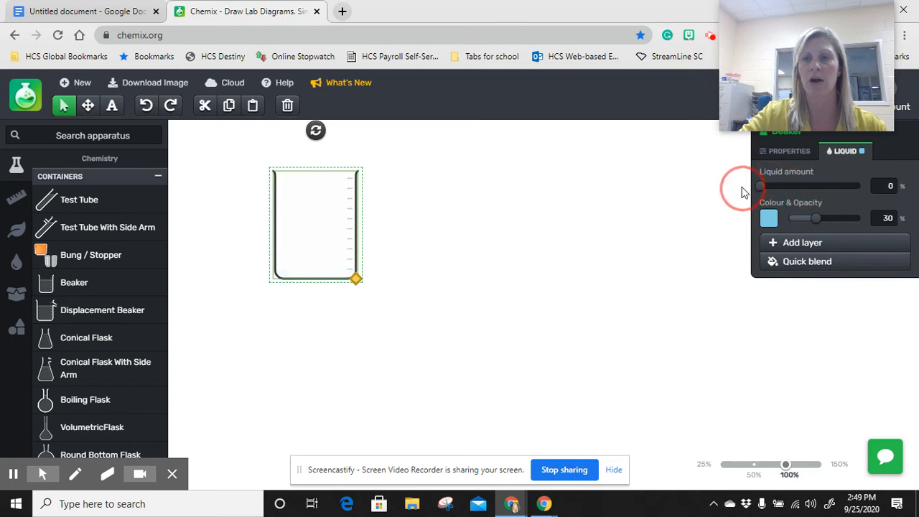
{"action": "left_click", "coordinate": [545, 226]}
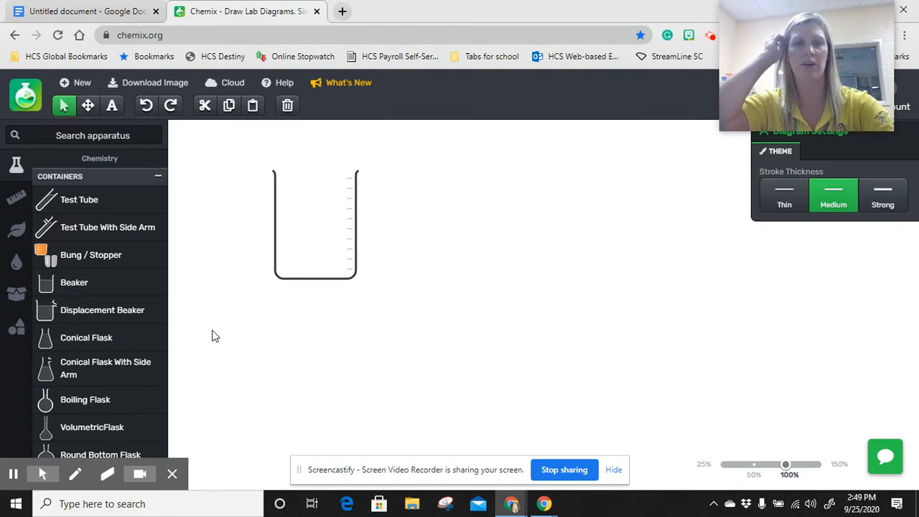
Add an Ellipse from the basic shapes, force it to a circle and place it just right of the beaker
{"action": "left_click", "coordinate": [22, 329]}
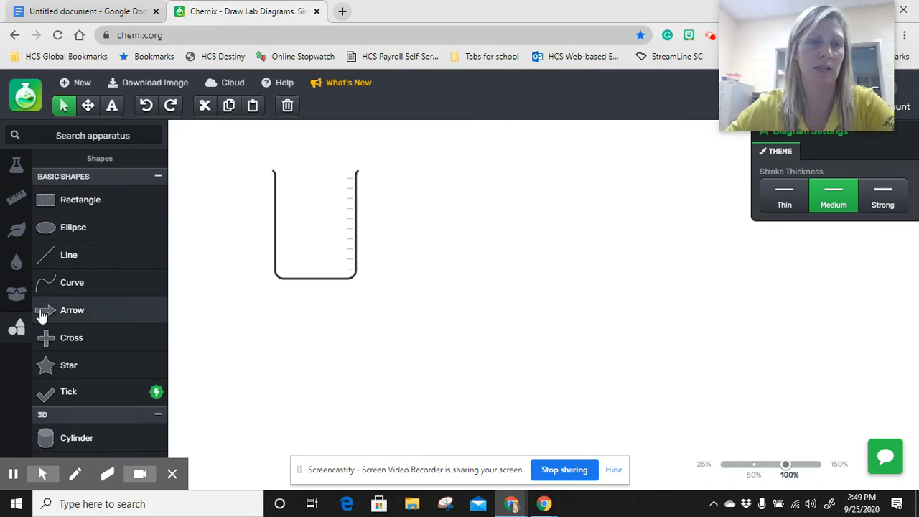
{"action": "left_click", "coordinate": [119, 229]}
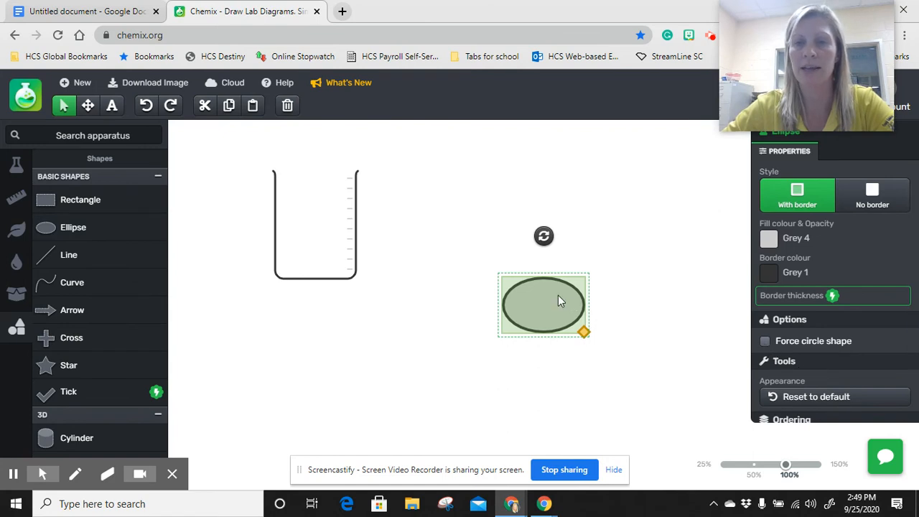
{"action": "left_click", "coordinate": [764, 342]}
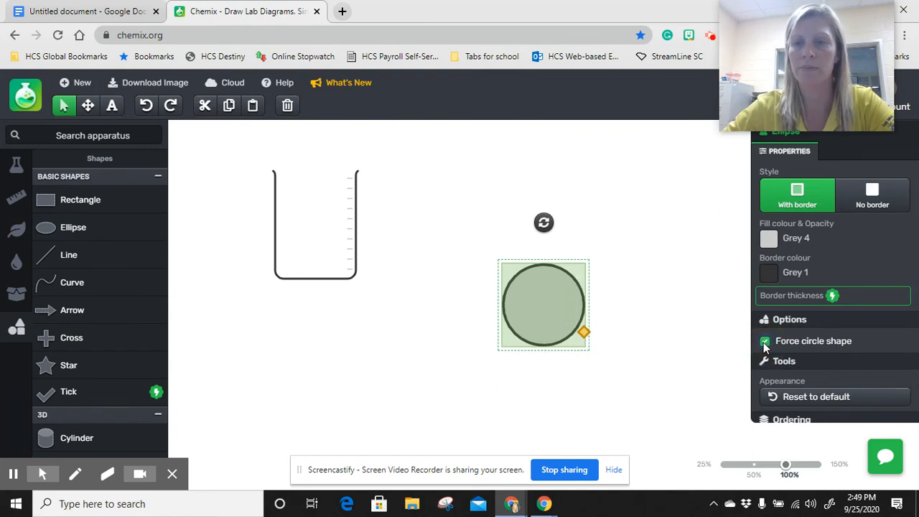
{"action": "left_click", "coordinate": [523, 308]}
{"action": "left_click_drag", "start_coordinate": [522, 305], "coordinate": [428, 212]}
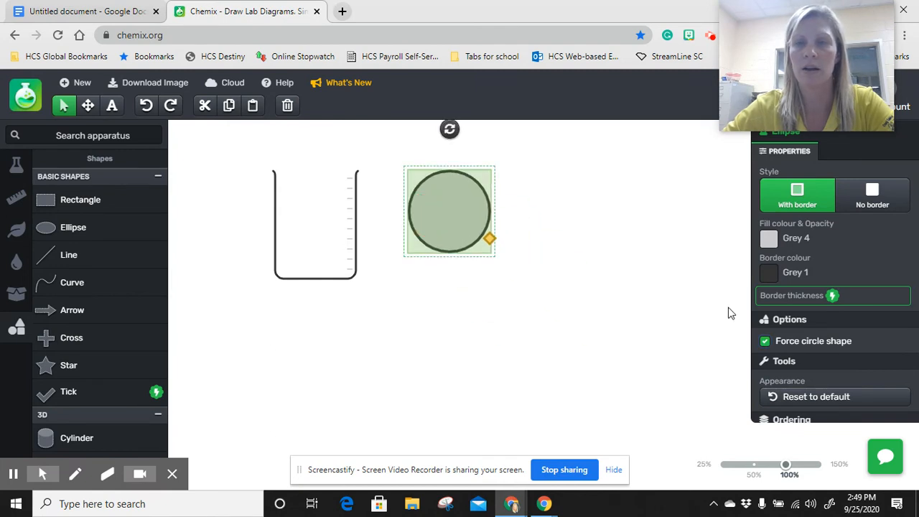
Set the circle's fill colour to the sandy yellow #f1db7e
{"action": "left_click", "coordinate": [768, 243]}
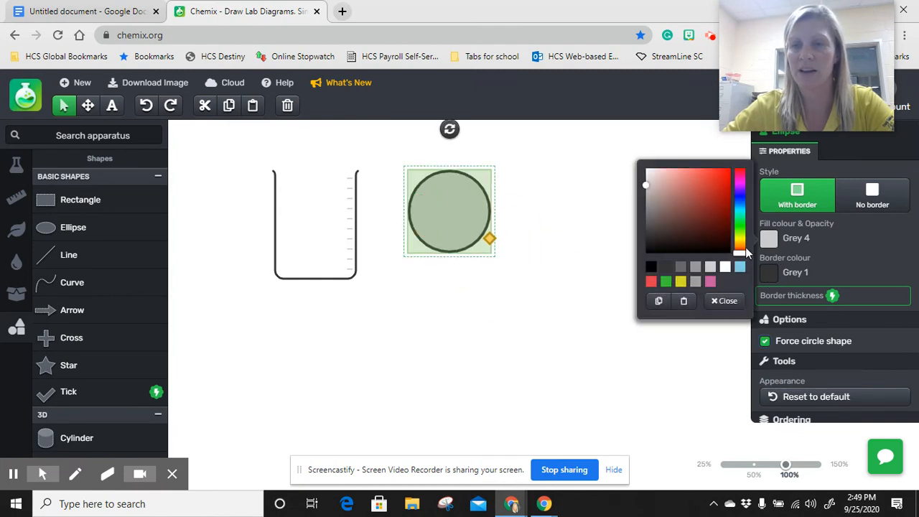
{"action": "left_click_drag", "start_coordinate": [740, 253], "coordinate": [739, 242]}
{"action": "left_click", "coordinate": [685, 173]}
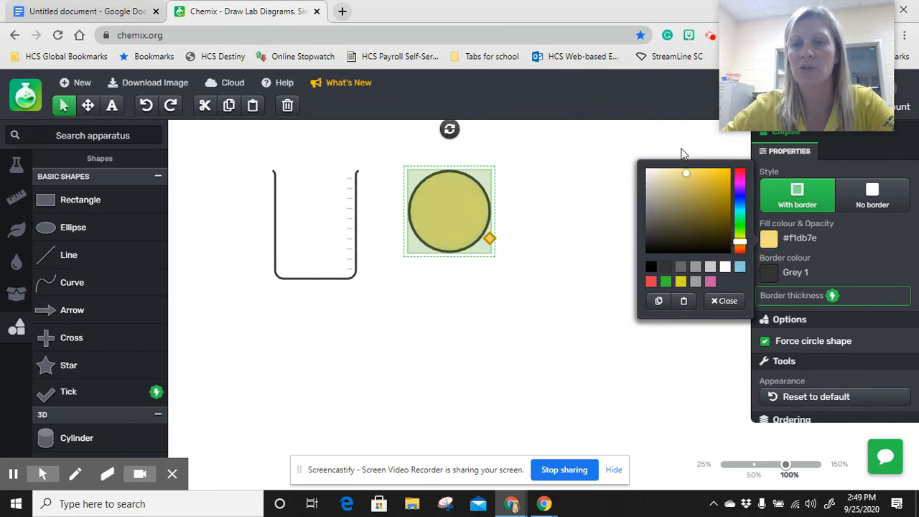
{"action": "left_click", "coordinate": [590, 377]}
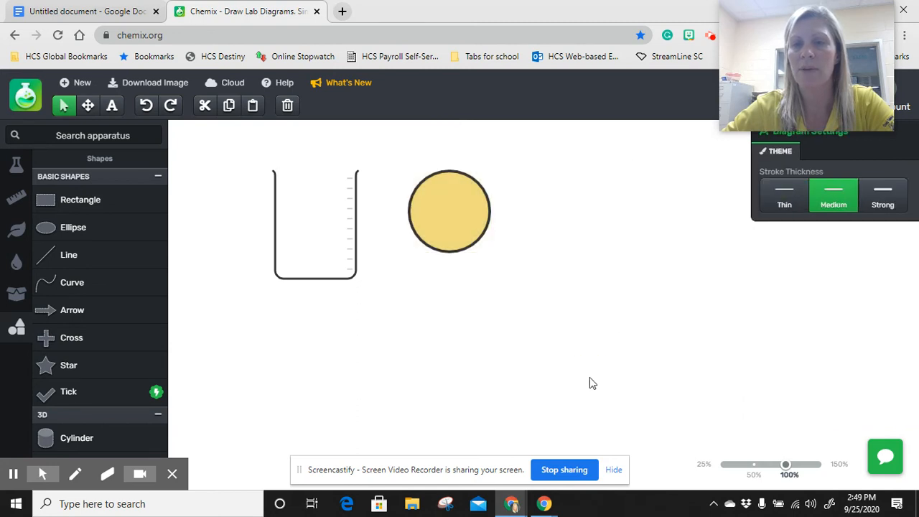
Copy the circle's fill colour #f1db7e and paste it as its border colour
{"action": "left_click", "coordinate": [465, 233]}
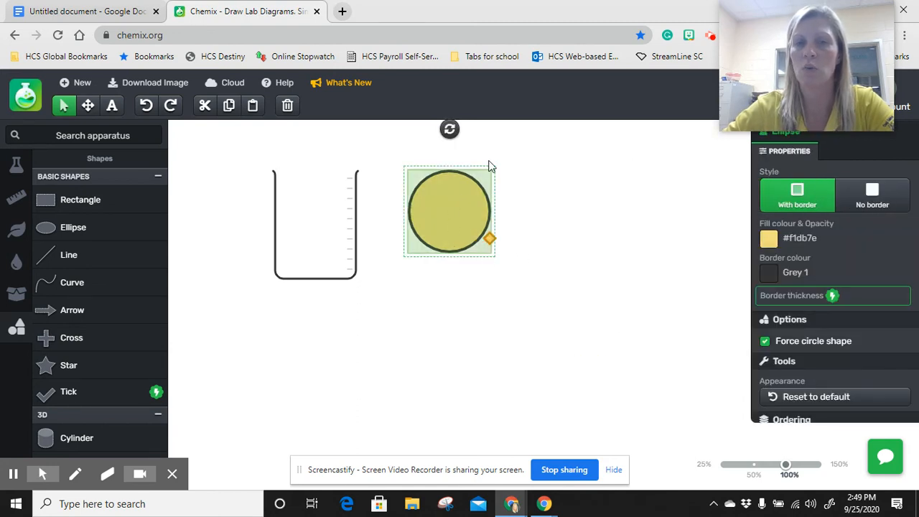
{"action": "left_click", "coordinate": [769, 274]}
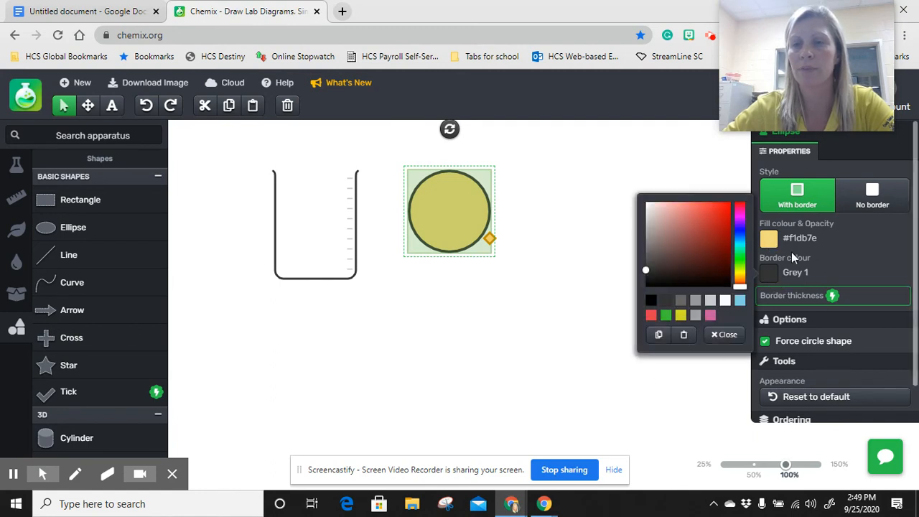
{"action": "left_click", "coordinate": [791, 240]}
{"action": "left_click", "coordinate": [768, 240]}
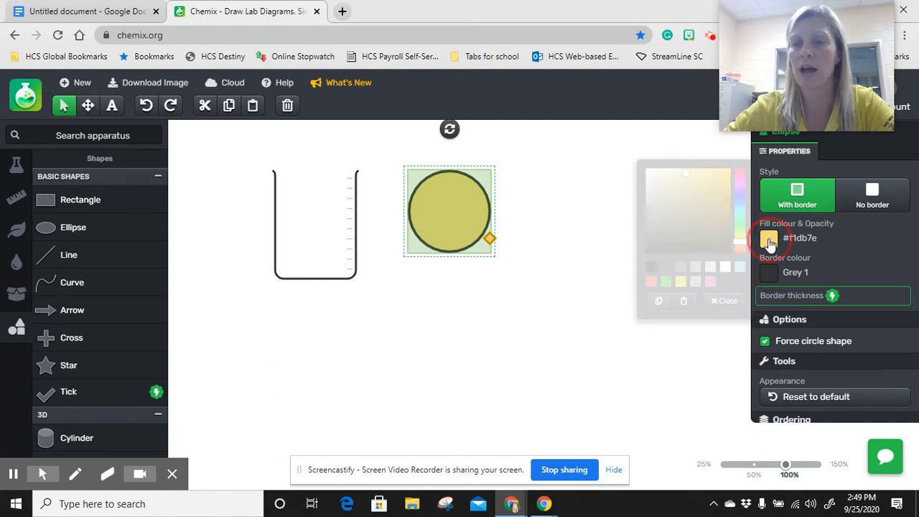
{"action": "left_click", "coordinate": [658, 303]}
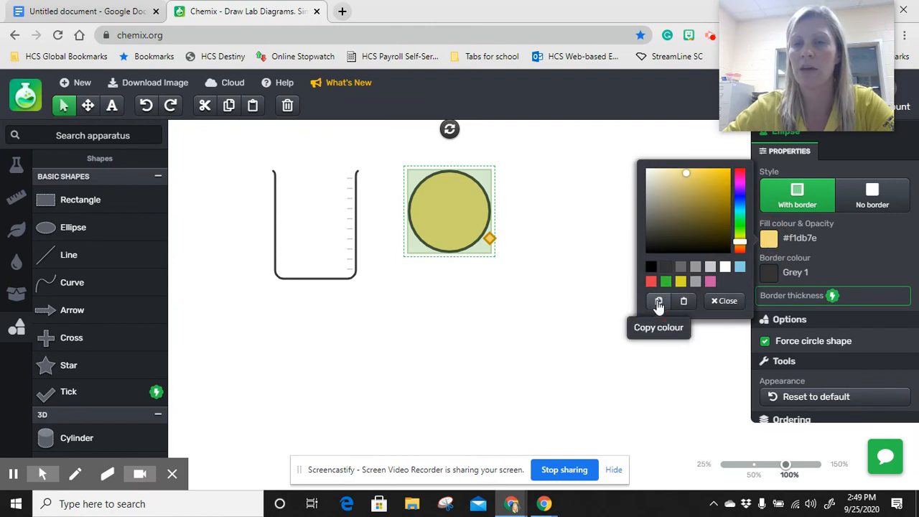
{"action": "left_click", "coordinate": [775, 275]}
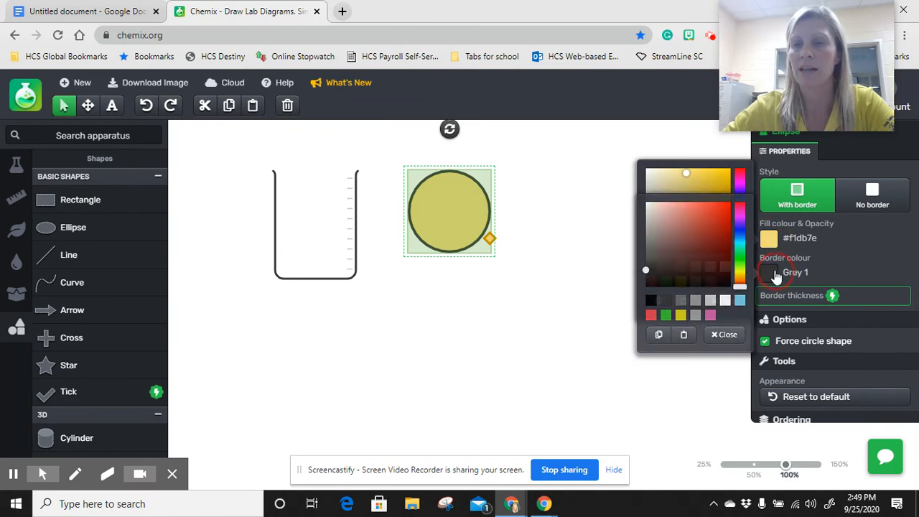
{"action": "left_click", "coordinate": [681, 336]}
{"action": "left_click", "coordinate": [546, 343]}
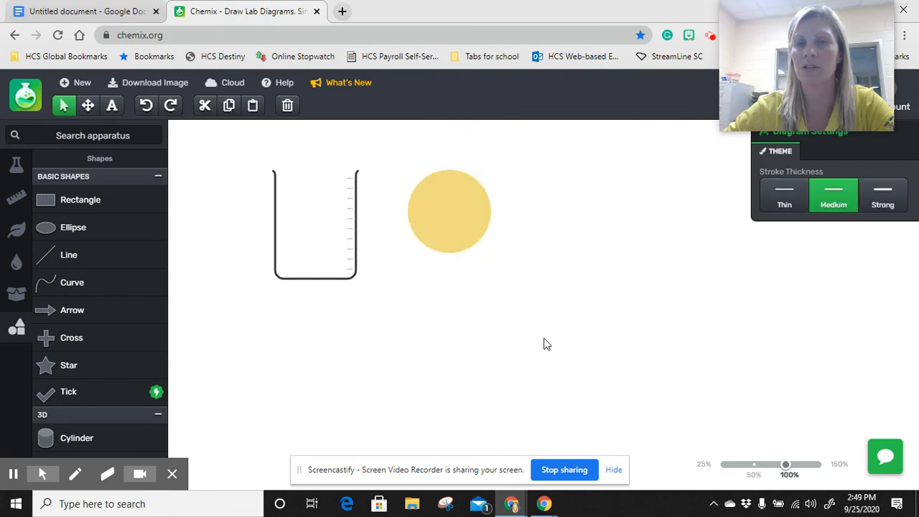
Shrink the yellow circle to roughly a third of its size and duplicate it three times
{"action": "left_click", "coordinate": [461, 206]}
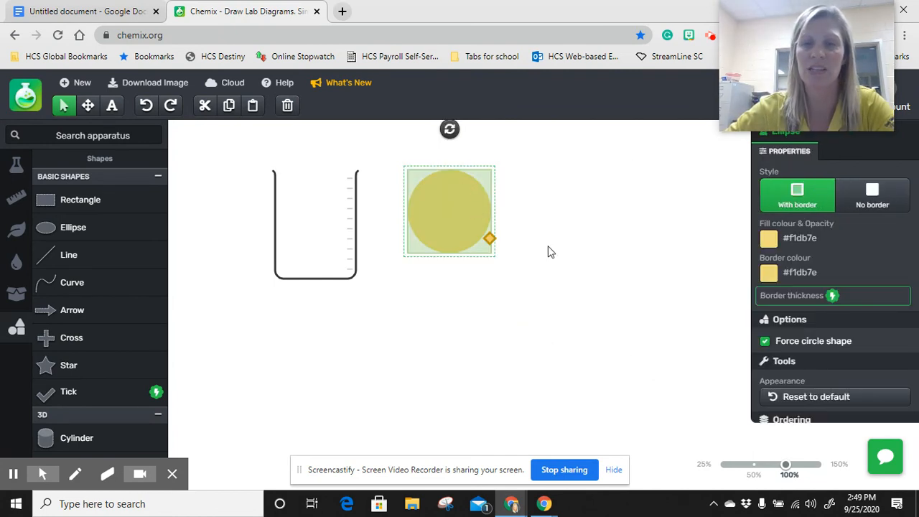
{"action": "left_click_drag", "start_coordinate": [490, 239], "coordinate": [463, 220]}
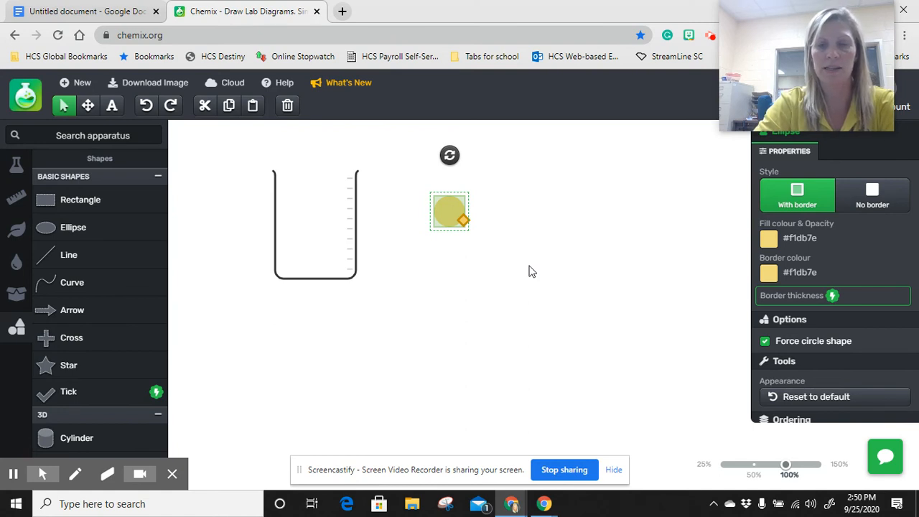
{"action": "key", "text": "ctrl+d"}
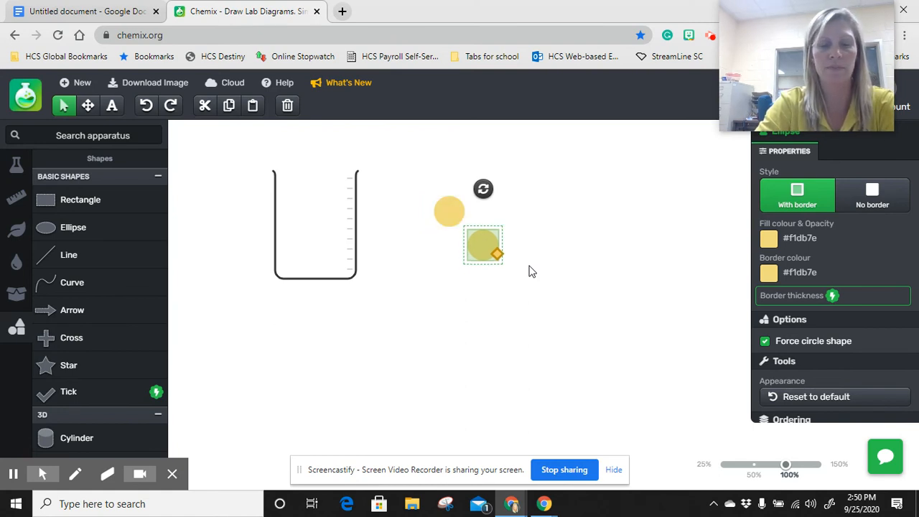
{"action": "key", "text": "ctrl+d"}
{"action": "key", "text": "ctrl+d"}
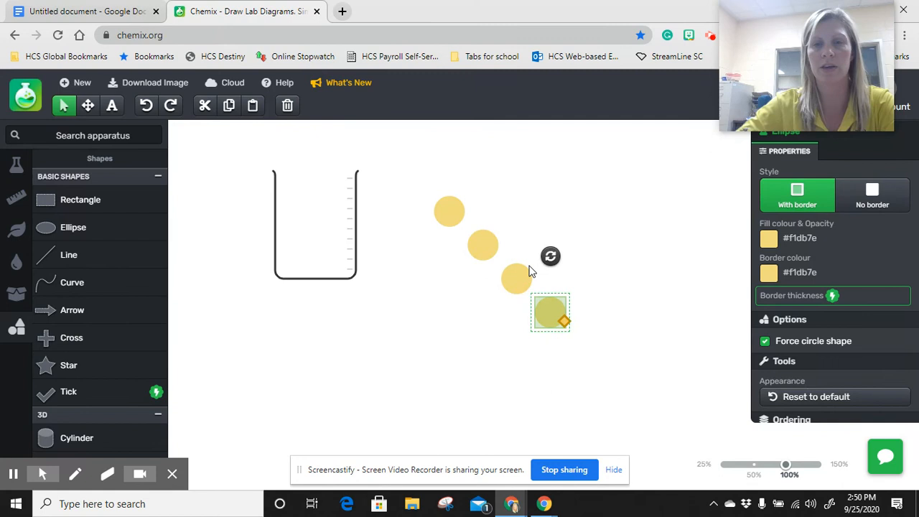
Move the three duplicated yellow circles into the beaker, keeping the original outside it
{"action": "left_click_drag", "start_coordinate": [481, 253], "coordinate": [299, 223]}
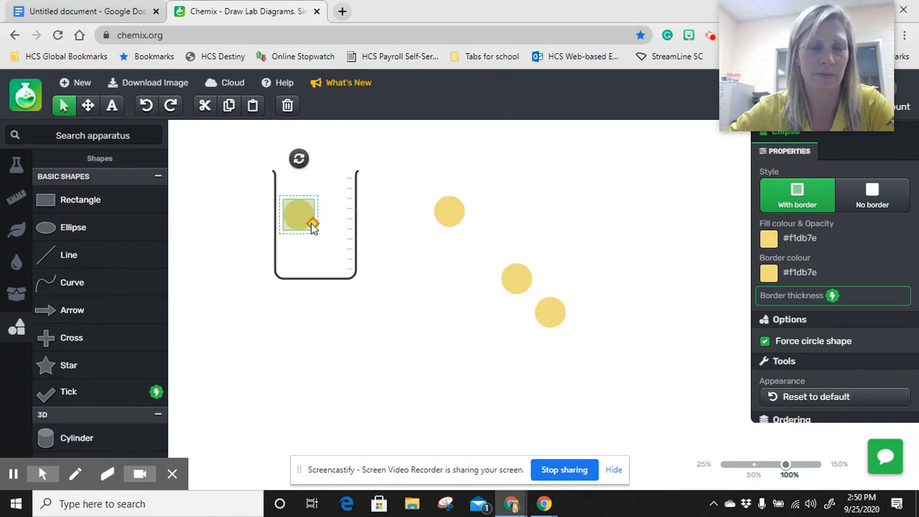
{"action": "left_click_drag", "start_coordinate": [512, 287], "coordinate": [333, 236]}
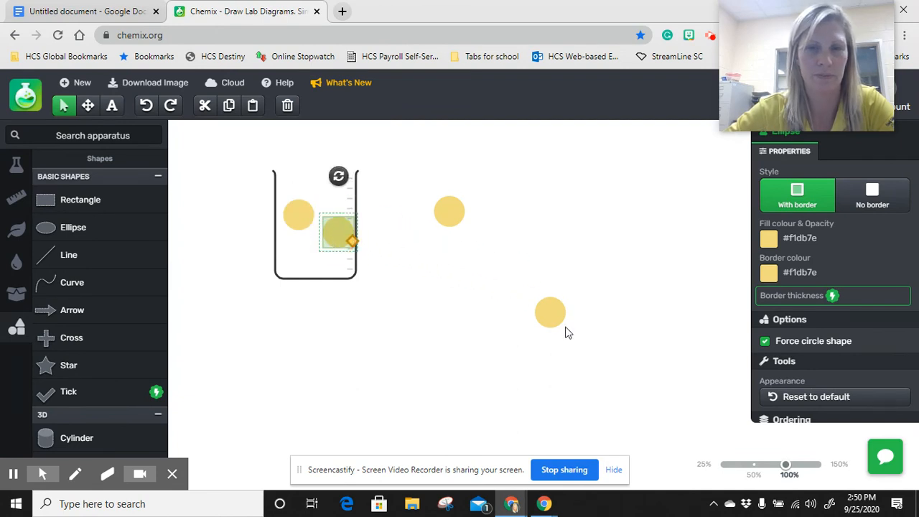
{"action": "left_click_drag", "start_coordinate": [546, 313], "coordinate": [303, 212]}
Shrink the three yellow circles inside the beaker to small particles of matching size
{"action": "left_click", "coordinate": [300, 224]}
{"action": "left_click", "coordinate": [328, 224]}
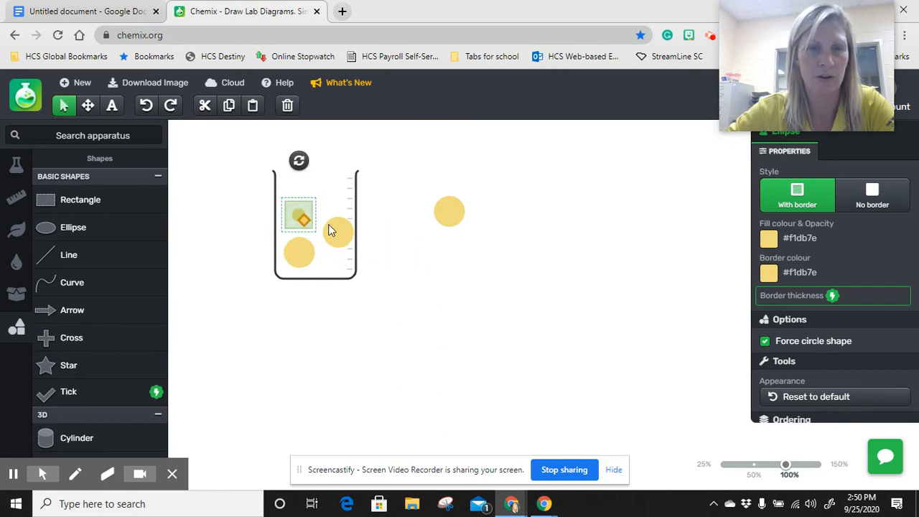
{"action": "left_click_drag", "start_coordinate": [351, 240], "coordinate": [338, 235]}
{"action": "left_click", "coordinate": [299, 249]}
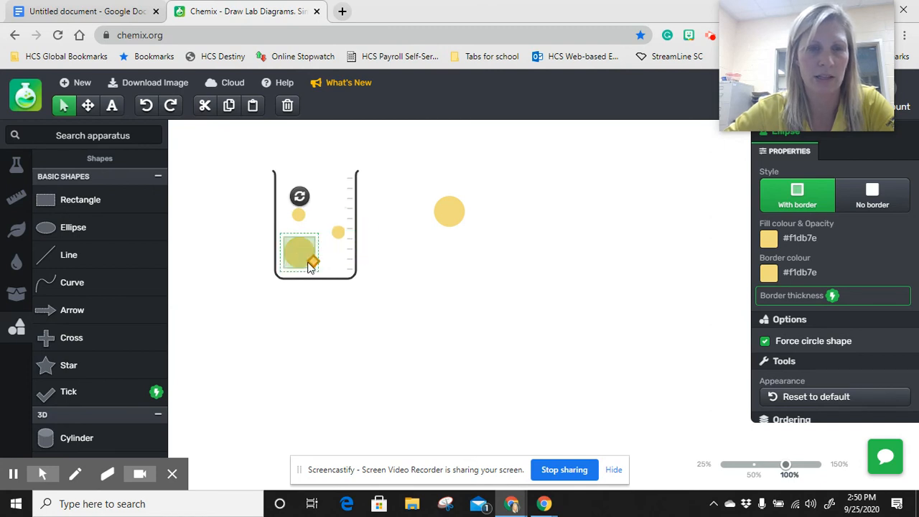
{"action": "left_click_drag", "start_coordinate": [316, 264], "coordinate": [295, 246]}
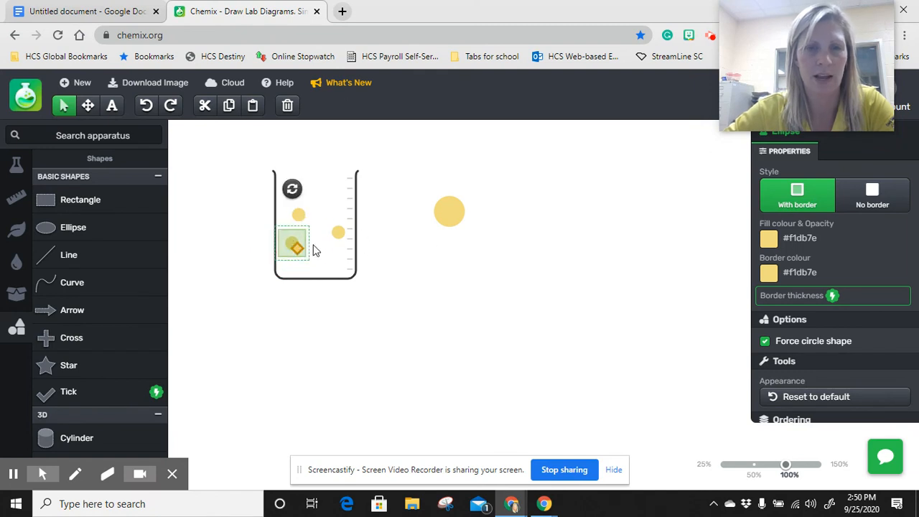
Copy a small yellow particle, paste it twice and place both copies in the lower part of the beaker
{"action": "key", "text": "ctrl+c"}
{"action": "key", "text": "ctrl+v"}
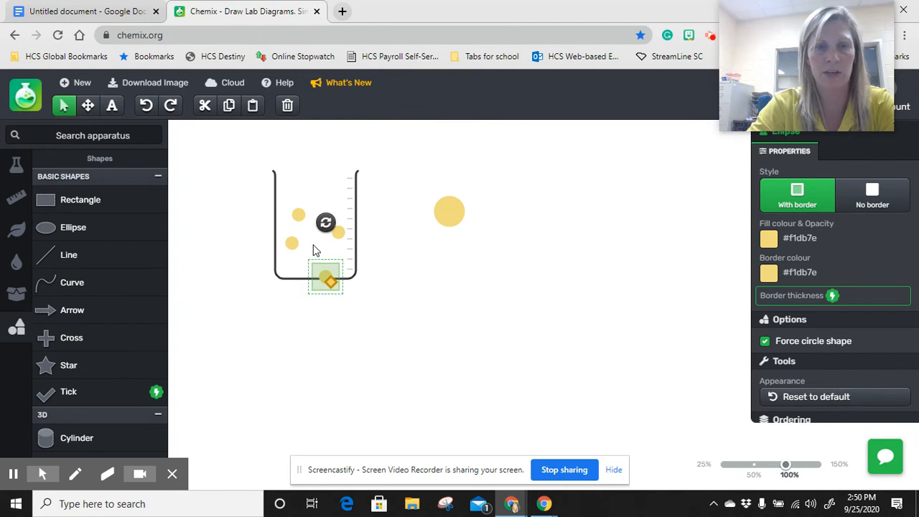
{"action": "key", "text": "ctrl+v"}
{"action": "left_click_drag", "start_coordinate": [328, 280], "coordinate": [316, 241]}
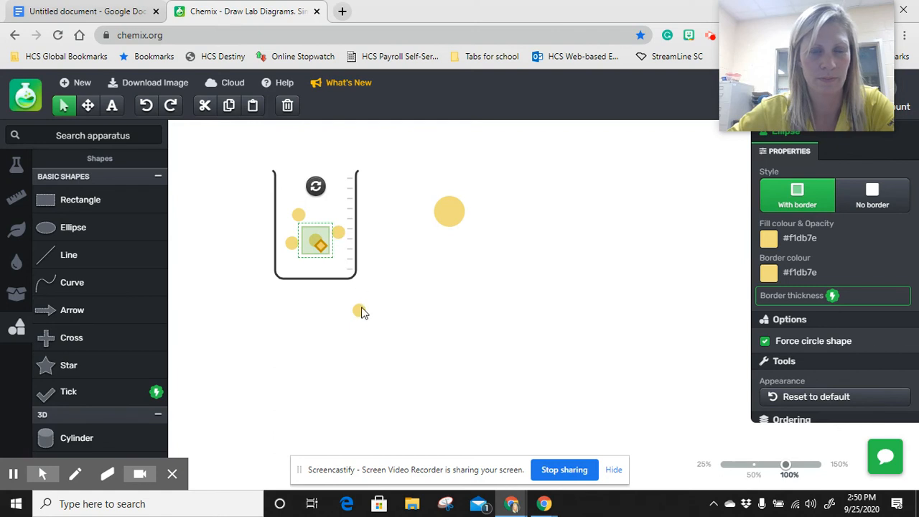
{"action": "left_click_drag", "start_coordinate": [360, 311], "coordinate": [307, 279]}
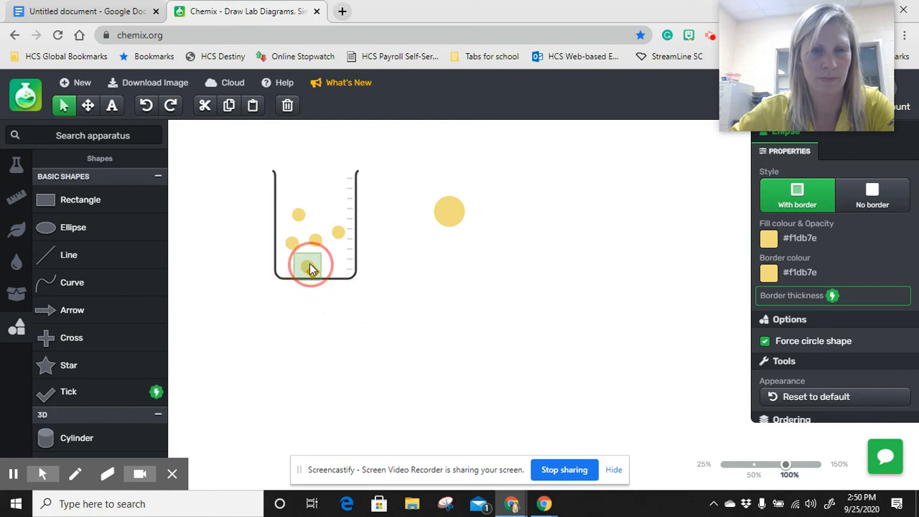
{"action": "left_click", "coordinate": [443, 288]}
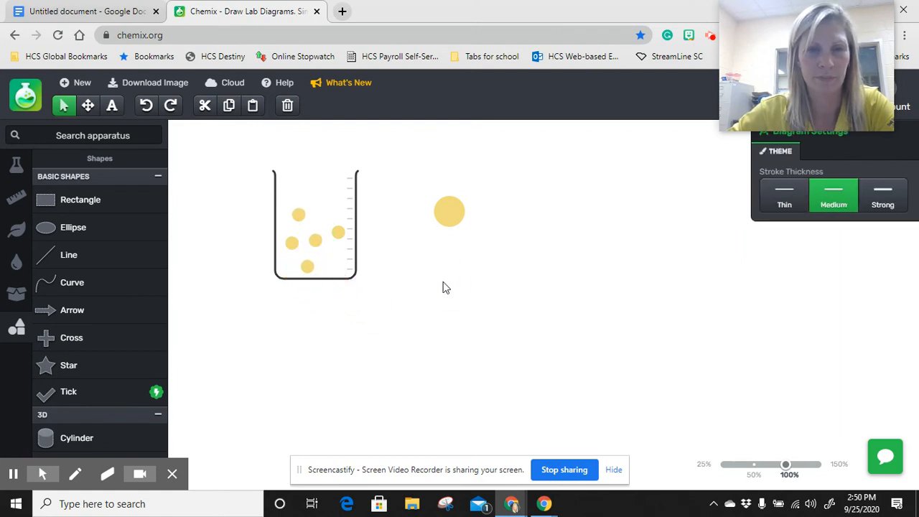
Nudge the two upper yellow particles closer to the others and move the large yellow circle nearer the beaker's right side
{"action": "left_click", "coordinate": [299, 219]}
{"action": "left_click_drag", "start_coordinate": [301, 222], "coordinate": [334, 228]}
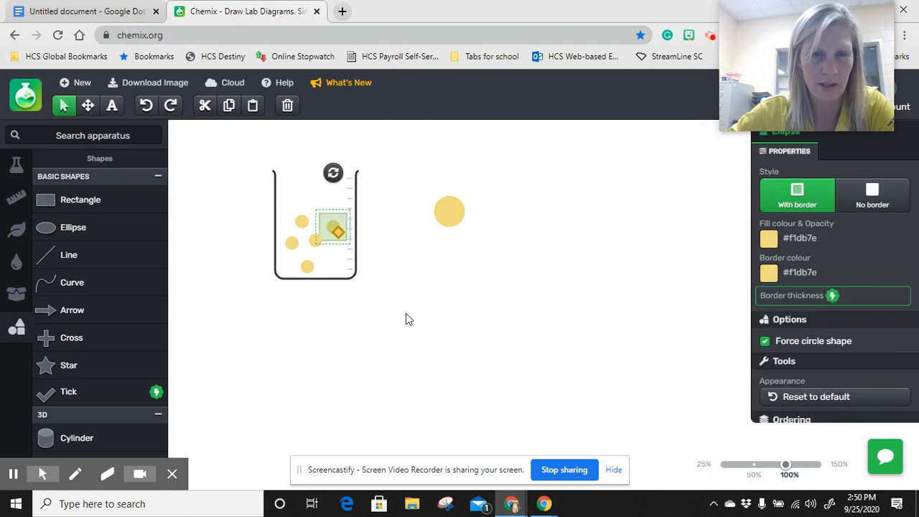
{"action": "left_click", "coordinate": [398, 307]}
{"action": "key", "text": "ctrl+v"}
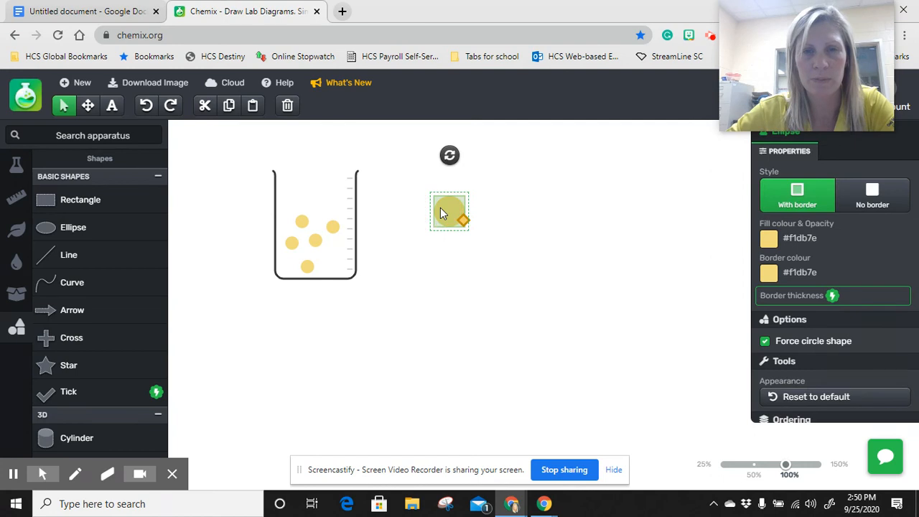
{"action": "left_click_drag", "start_coordinate": [440, 209], "coordinate": [392, 191]}
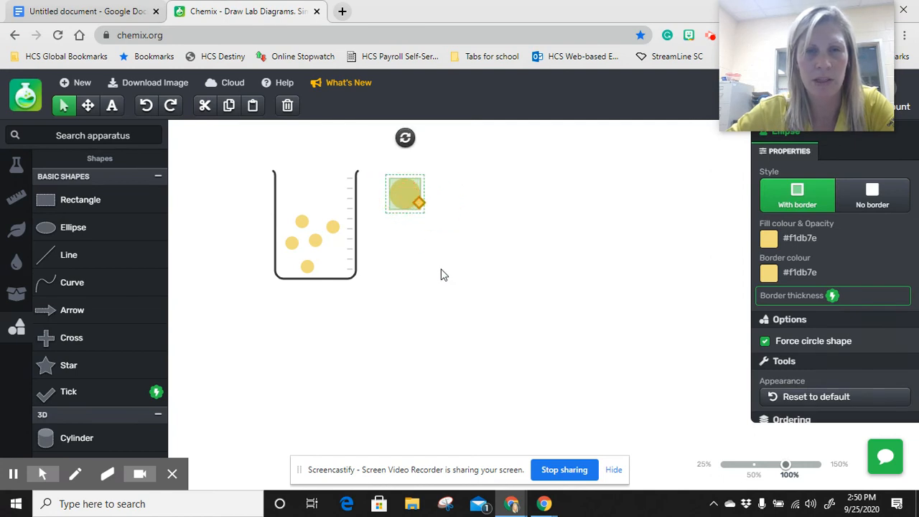
{"action": "left_click", "coordinate": [441, 269]}
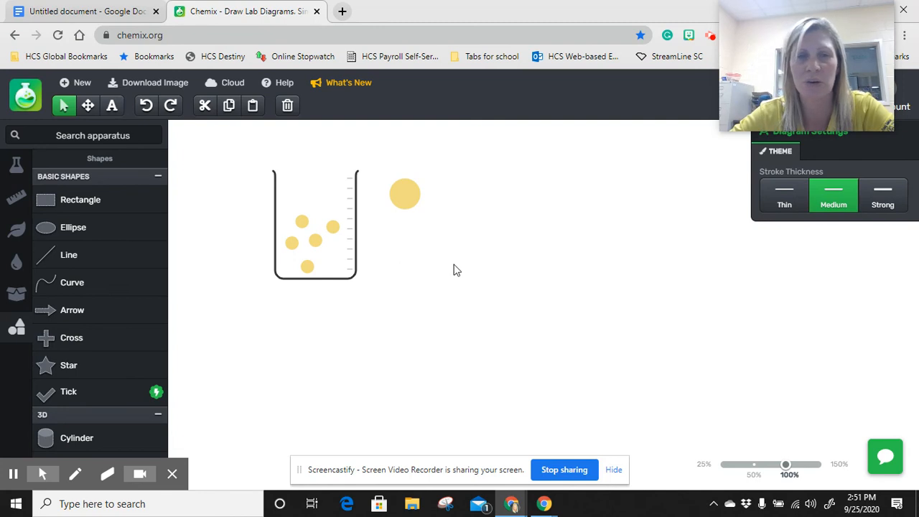
Add another Ellipse, force it to a circle and set its fill colour to Grey 1
{"action": "left_click", "coordinate": [123, 234]}
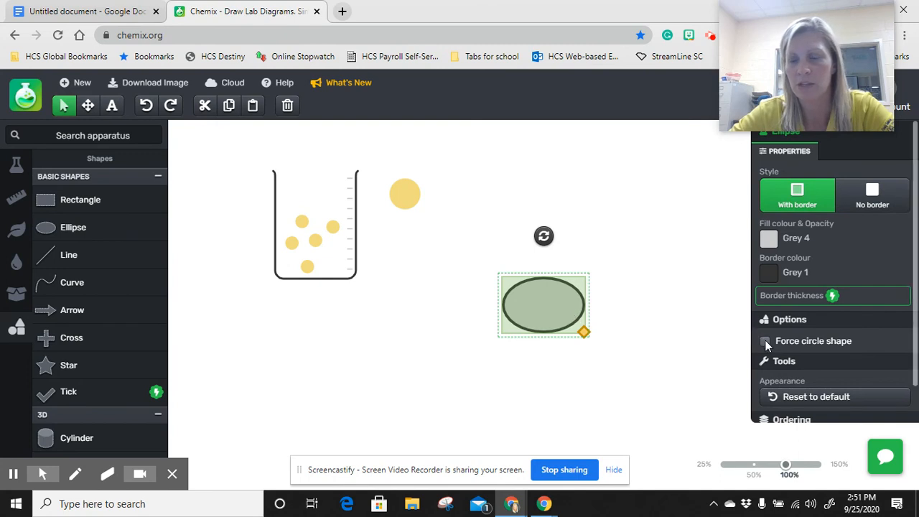
{"action": "left_click", "coordinate": [765, 341]}
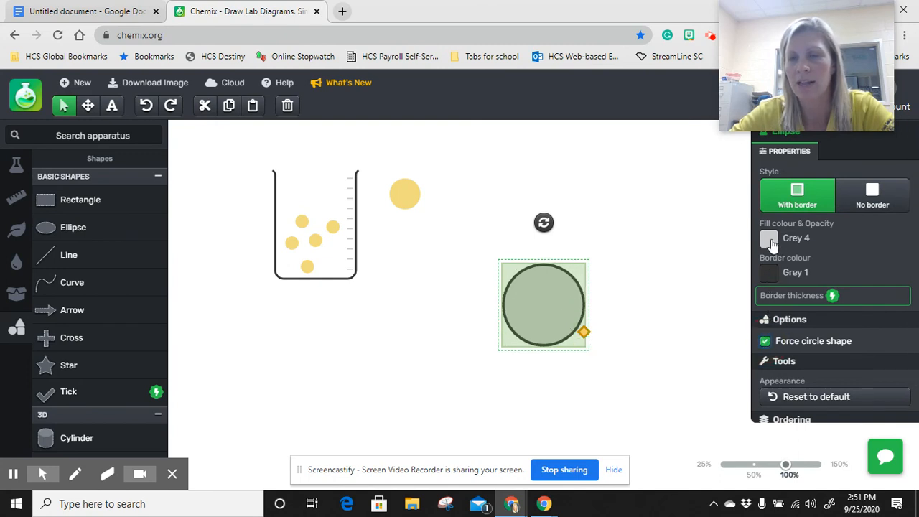
{"action": "left_click", "coordinate": [769, 240]}
{"action": "left_click", "coordinate": [665, 268]}
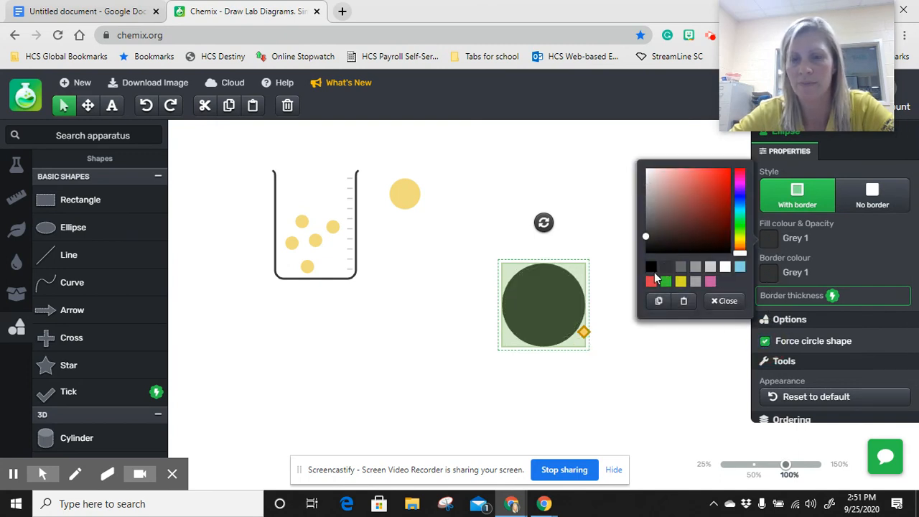
{"action": "left_click", "coordinate": [630, 355]}
Place the dark circle below the large yellow one, shrink it slightly smaller than that circle, and duplicate it three times
{"action": "left_click_drag", "start_coordinate": [545, 304], "coordinate": [422, 257]}
{"action": "left_click_drag", "start_coordinate": [461, 285], "coordinate": [406, 231]}
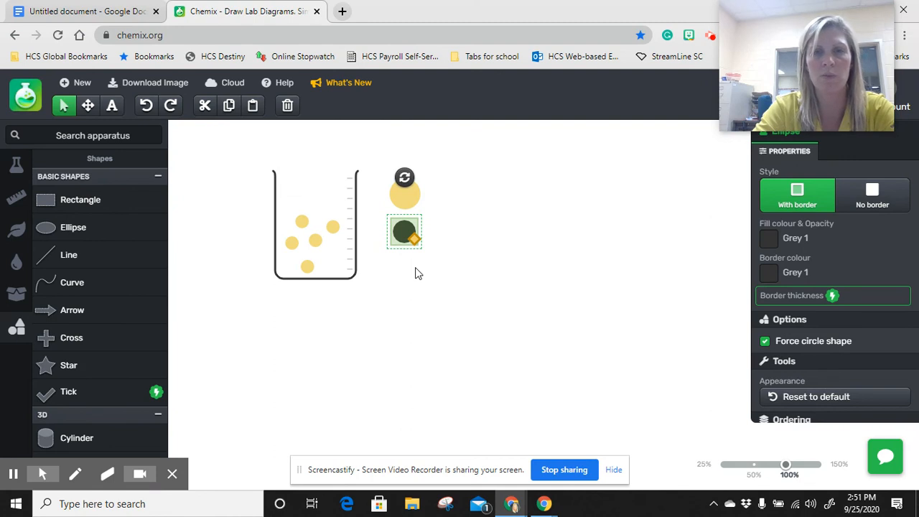
{"action": "key", "text": "ctrl+d"}
{"action": "key", "text": "ctrl+d"}
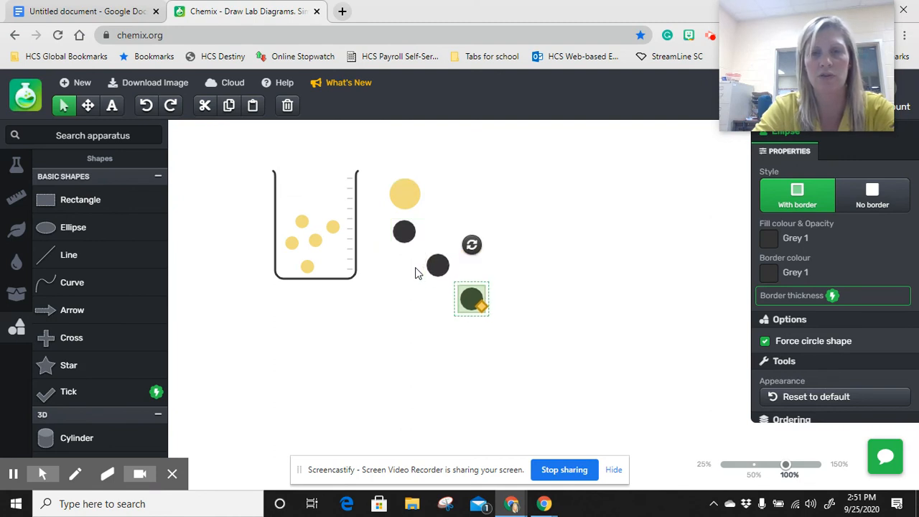
{"action": "key", "text": "ctrl+d"}
Shrink the three duplicated dark circles to the size of the small yellow particles
{"action": "left_click", "coordinate": [442, 263]}
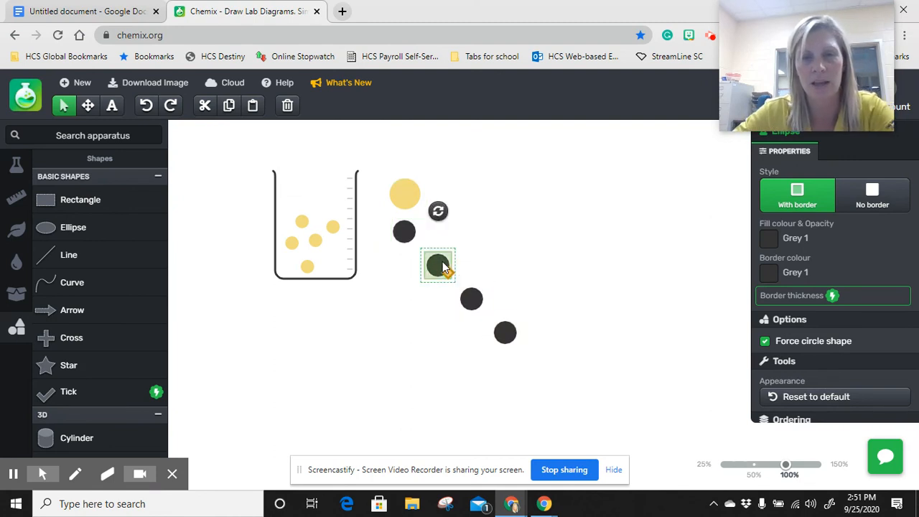
{"action": "left_click_drag", "start_coordinate": [449, 277], "coordinate": [442, 272]}
{"action": "left_click", "coordinate": [474, 300]}
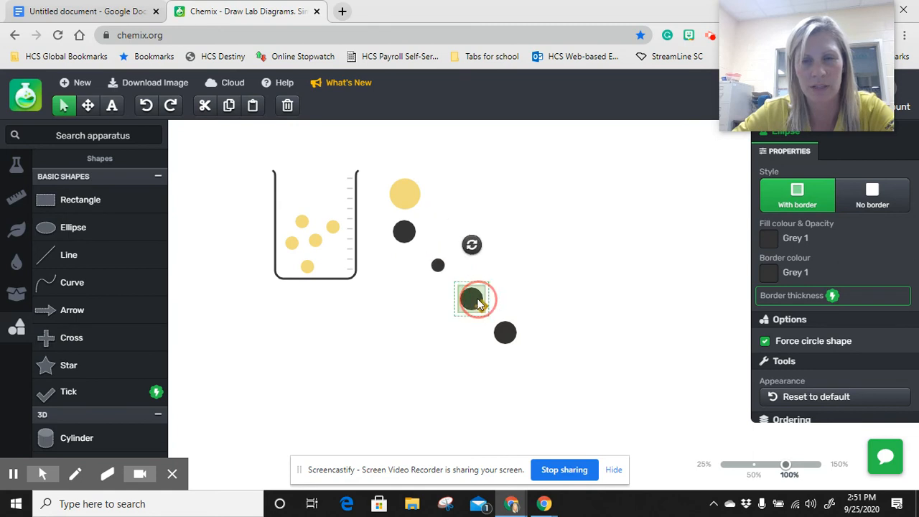
{"action": "left_click_drag", "start_coordinate": [481, 310], "coordinate": [467, 299]}
{"action": "left_click", "coordinate": [509, 344]}
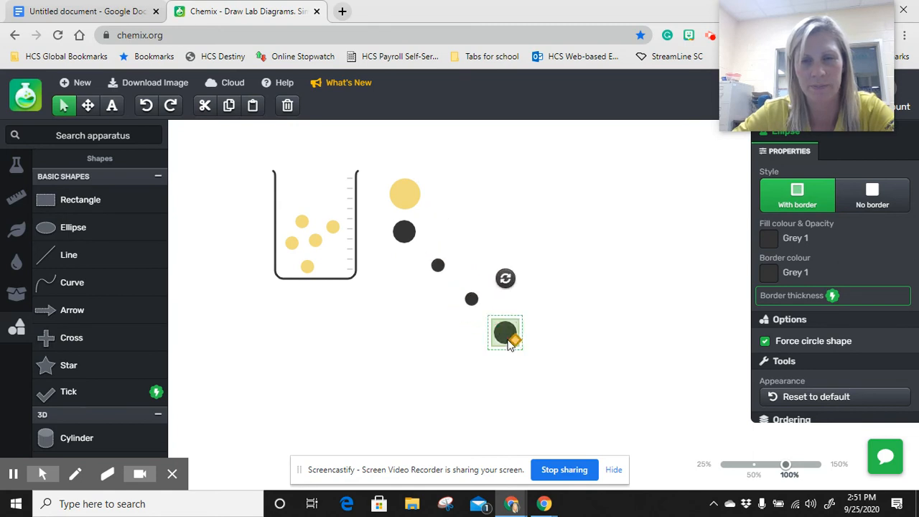
{"action": "left_click_drag", "start_coordinate": [517, 344], "coordinate": [506, 332]}
Move the three small dark circles into the beaker's lower right corner beside the yellow particles
{"action": "left_click_drag", "start_coordinate": [439, 268], "coordinate": [329, 266]}
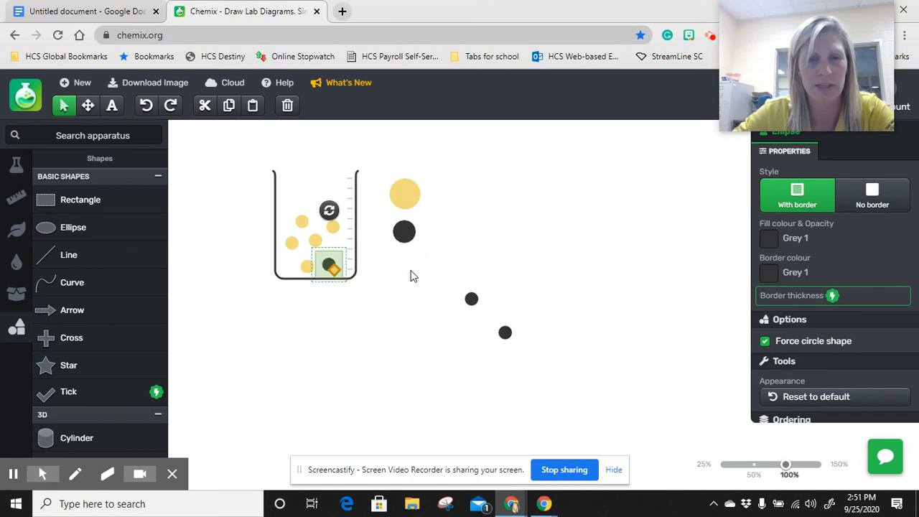
{"action": "left_click_drag", "start_coordinate": [471, 299], "coordinate": [341, 249]}
{"action": "left_click_drag", "start_coordinate": [508, 338], "coordinate": [348, 275]}
{"action": "left_click", "coordinate": [442, 337]}
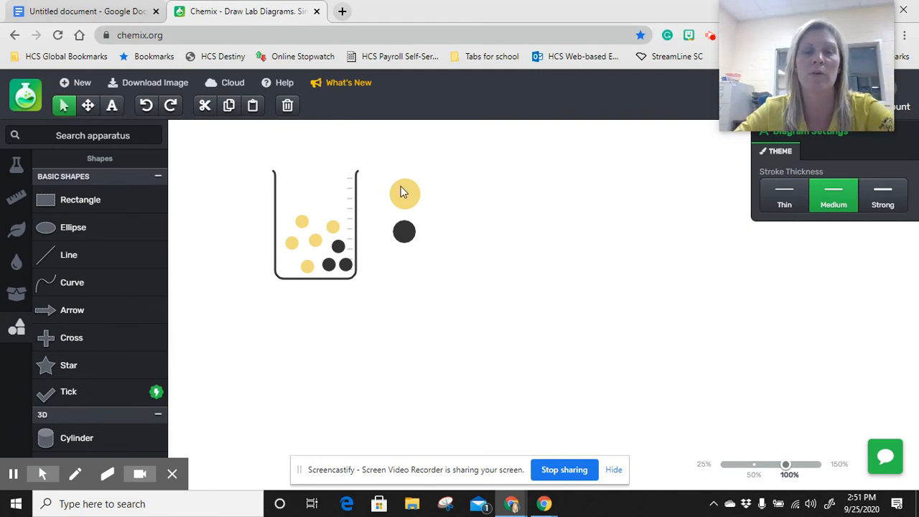
Add a text label reading "Sand" by the large yellow circle
{"action": "left_click", "coordinate": [111, 107]}
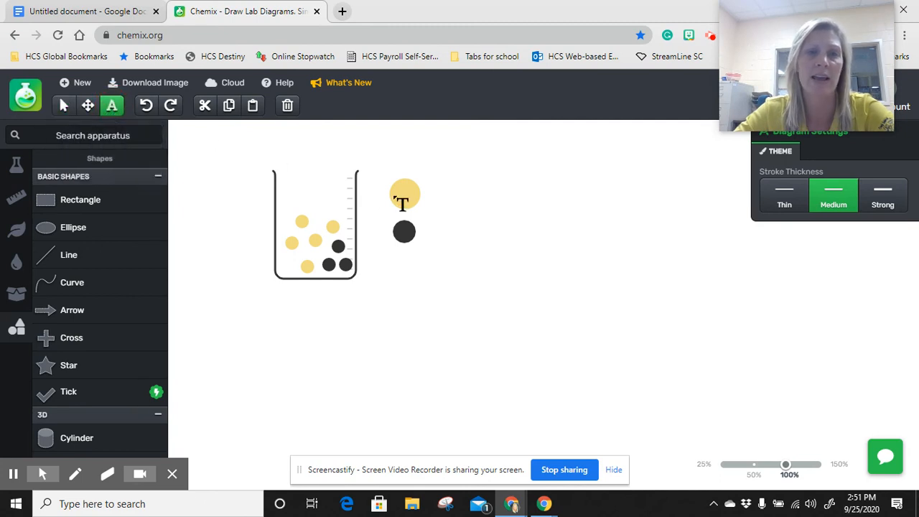
{"action": "left_click", "coordinate": [424, 188]}
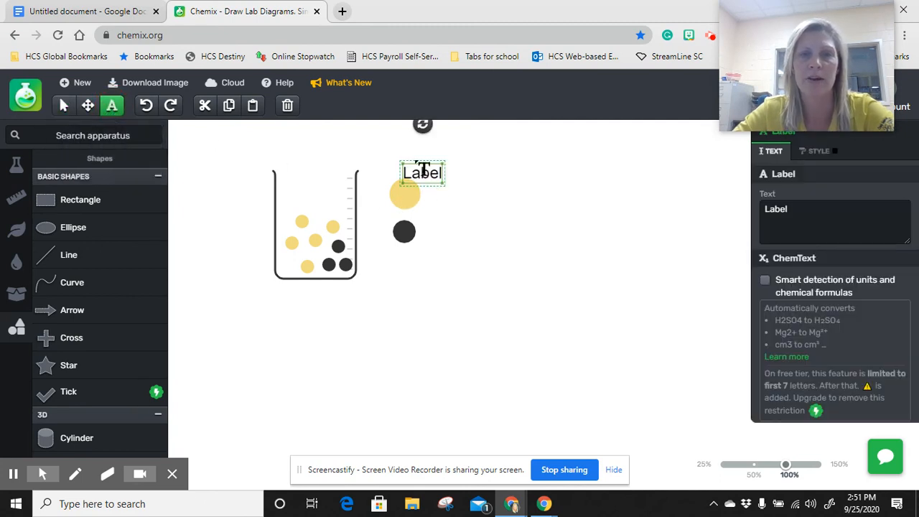
{"action": "left_click", "coordinate": [796, 209]}
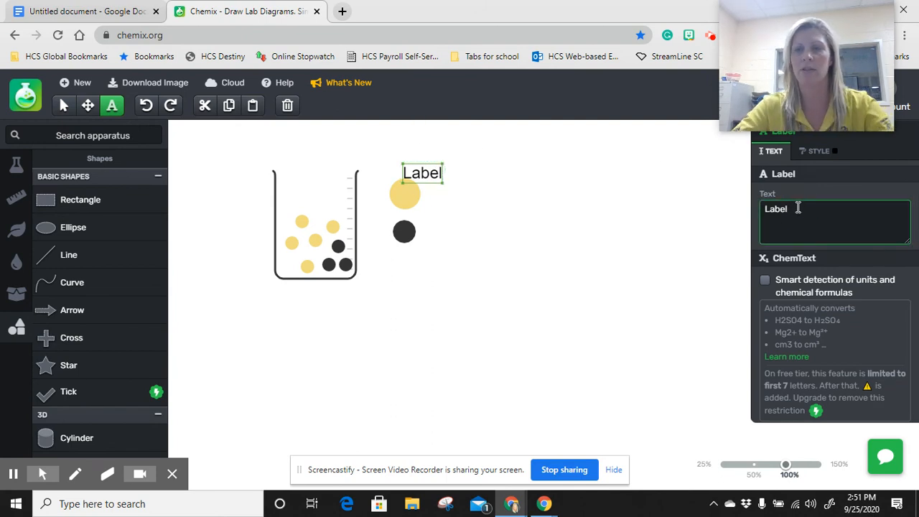
{"action": "key", "text": "BackSpace"}
{"action": "key", "text": "BackSpace"}
{"action": "key", "text": "BackSpace"}
{"action": "key", "text": "BackSpace"}
{"action": "key", "text": "BackSpace"}
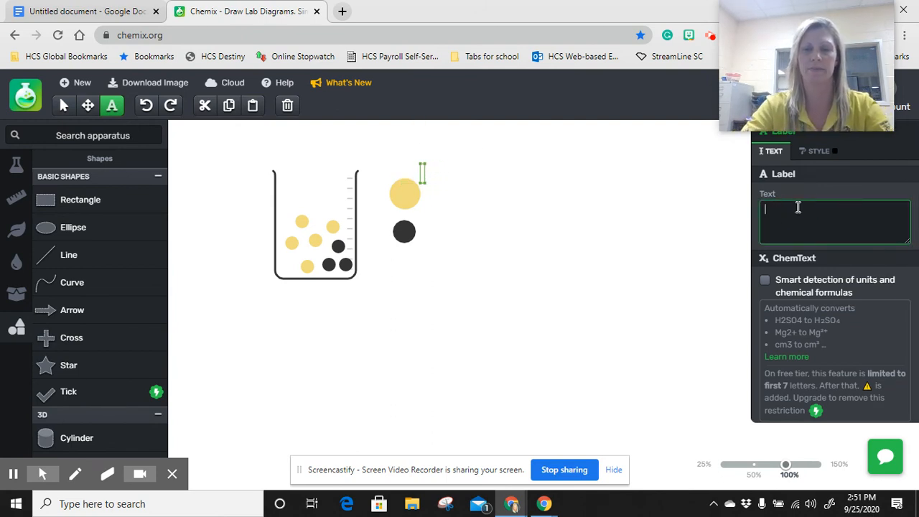
{"action": "type", "text": "Sand"}
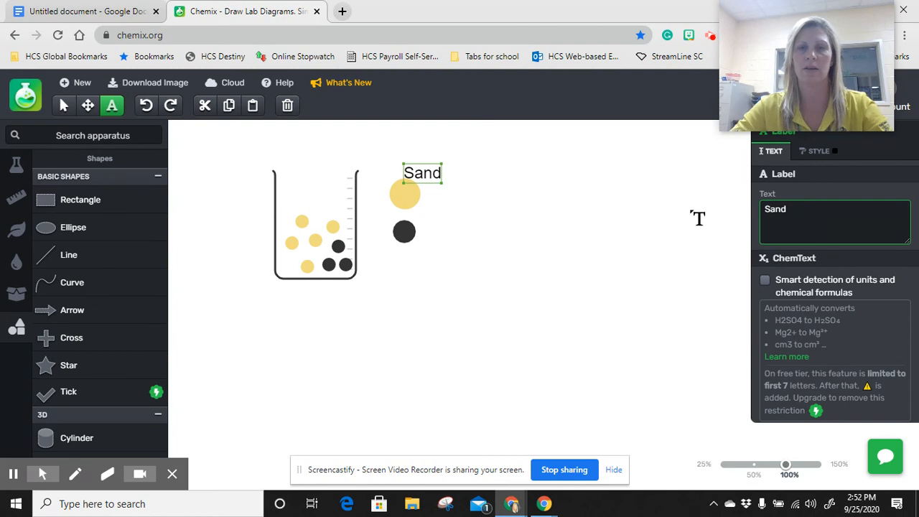
Add a text label reading "Silt" and position it directly right of the large dark circle
{"action": "left_click", "coordinate": [430, 236]}
{"action": "left_click_drag", "start_coordinate": [804, 208], "coordinate": [755, 200]}
{"action": "type", "text": "Silt"}
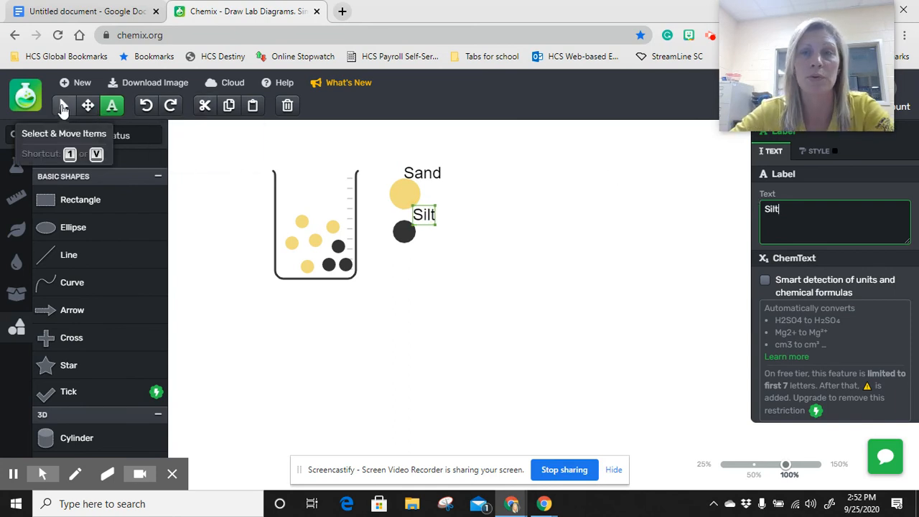
{"action": "left_click", "coordinate": [63, 106]}
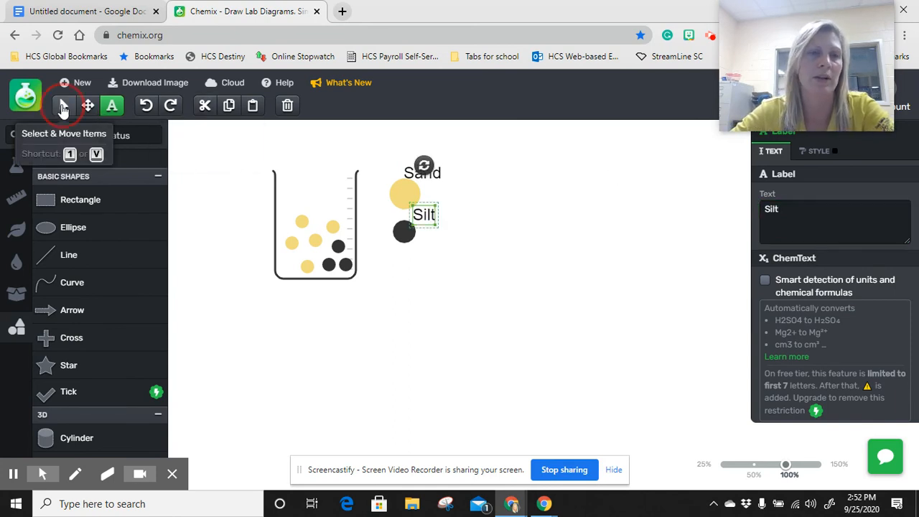
{"action": "left_click_drag", "start_coordinate": [429, 213], "coordinate": [439, 236]}
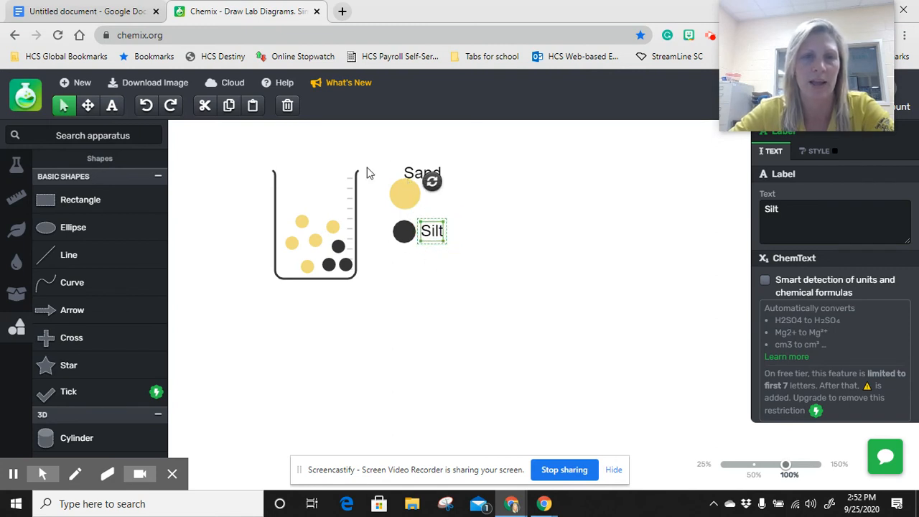
Move the "Sand" label directly right of the large yellow circle
{"action": "left_click", "coordinate": [422, 175]}
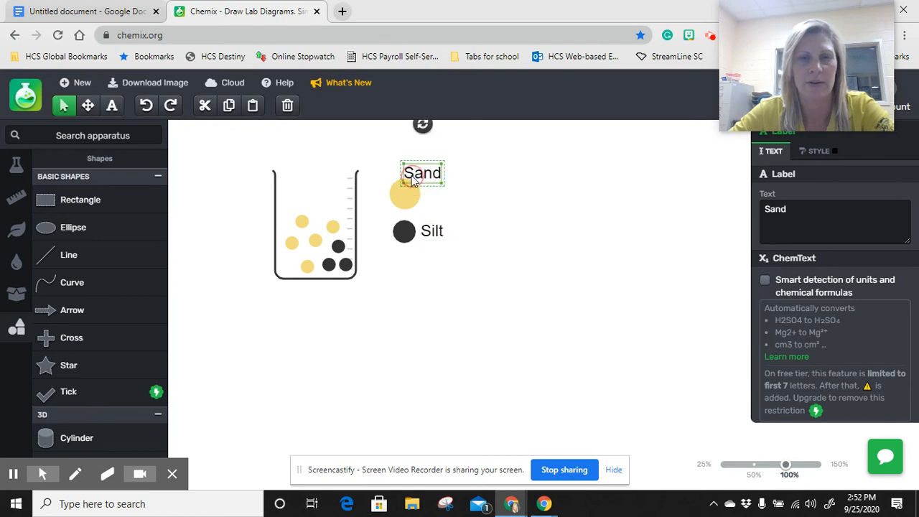
{"action": "left_click_drag", "start_coordinate": [431, 189], "coordinate": [449, 203]}
{"action": "left_click", "coordinate": [501, 291]}
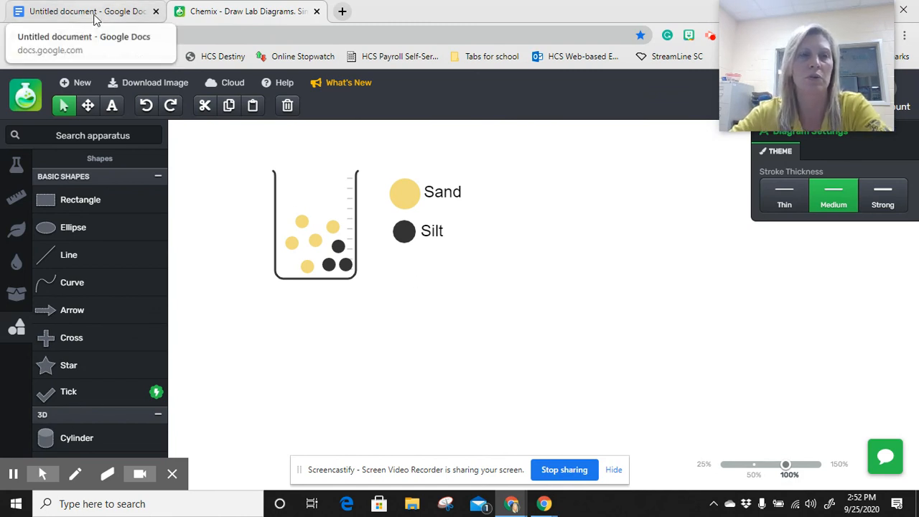
Download the diagram as a PNG and insert it in the Google Docs table cell under "Heterogeneous Mixture of Sand and Silt"
{"action": "left_click", "coordinate": [153, 85]}
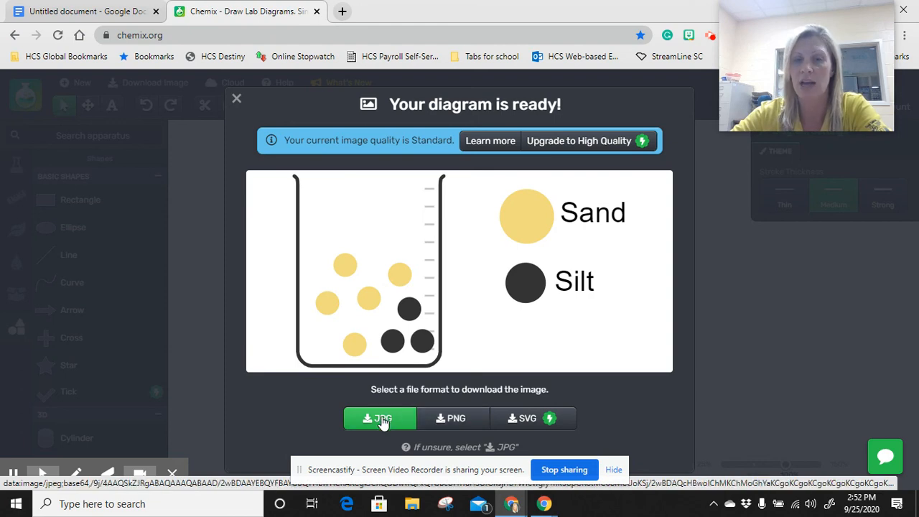
{"action": "left_click", "coordinate": [467, 421]}
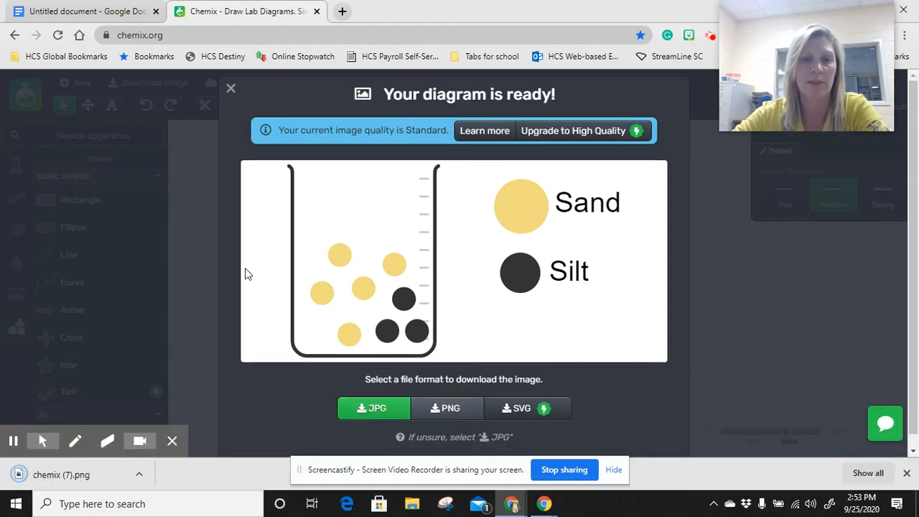
{"action": "left_click", "coordinate": [112, 18]}
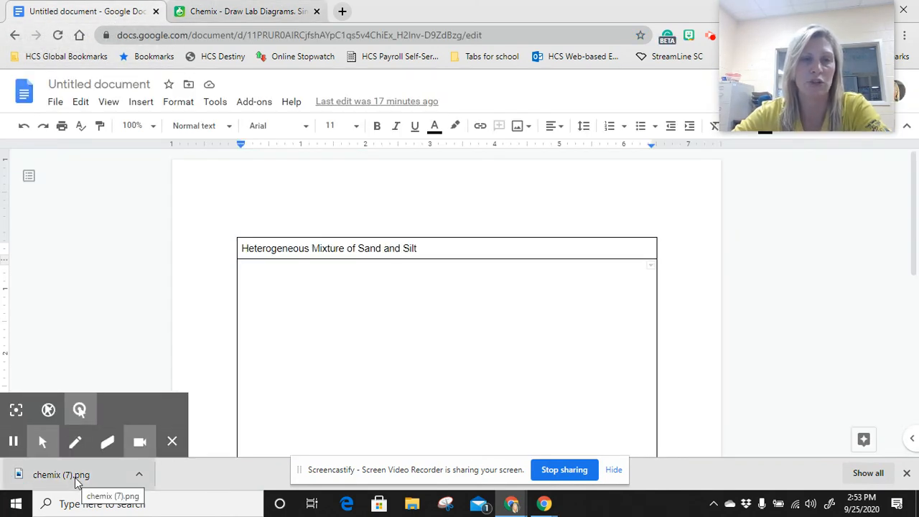
{"action": "left_click_drag", "start_coordinate": [59, 479], "coordinate": [460, 346]}
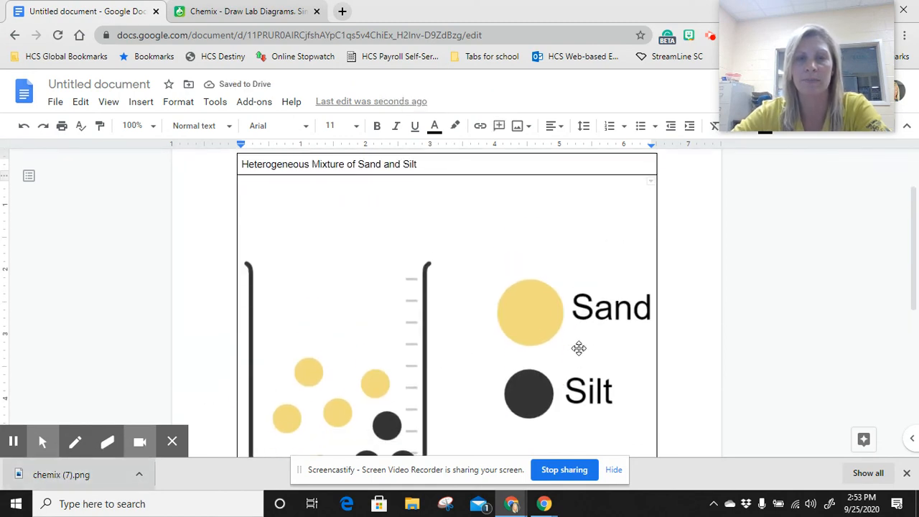
Shrink the inserted diagram proportionally to about three quarters of the table cell's width
{"action": "left_click", "coordinate": [541, 342]}
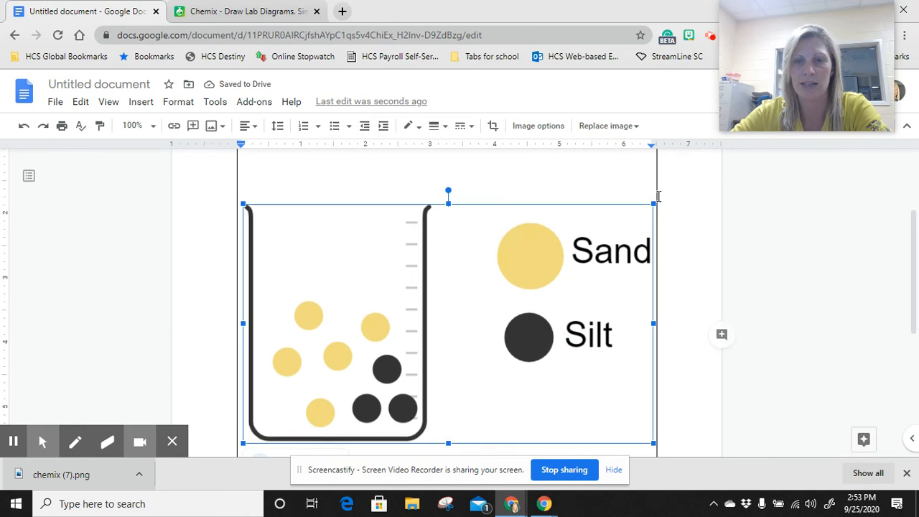
{"action": "left_click_drag", "start_coordinate": [653, 203], "coordinate": [482, 262]}
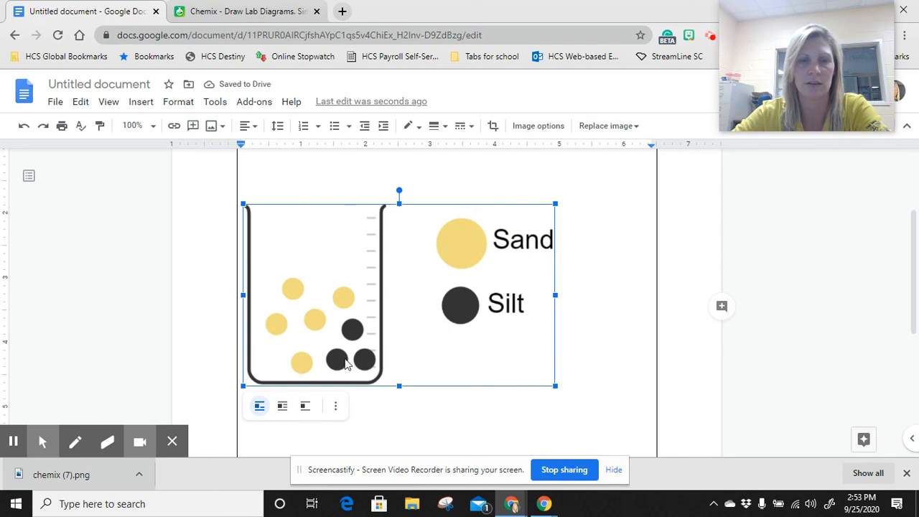
{"action": "scroll", "coordinate": [733, 377], "scroll_direction": "up", "scroll_amount": 2}
{"action": "left_click", "coordinate": [731, 373]}
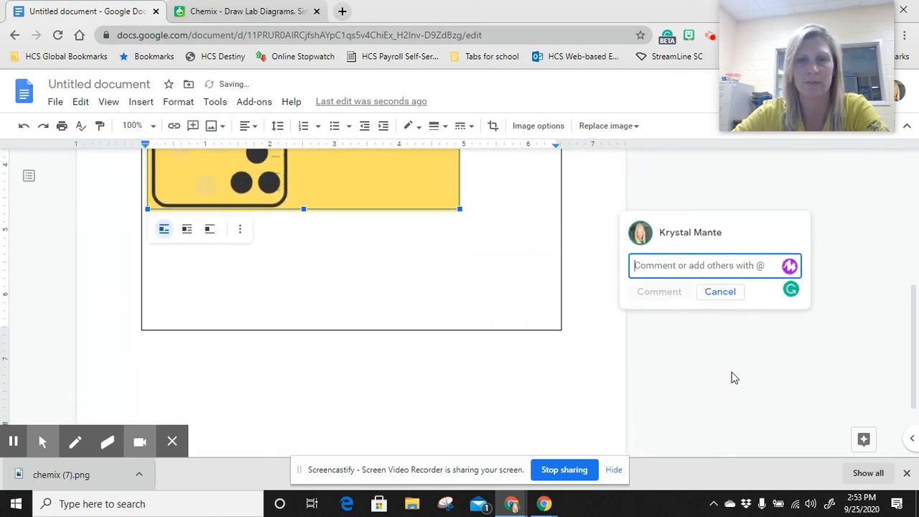
Delete the surplus blank lines below the diagram in the table cell and center the image horizontally
{"action": "left_click", "coordinate": [356, 307]}
{"action": "key", "text": "BackSpace"}
{"action": "key", "text": "BackSpace"}
{"action": "key", "text": "BackSpace"}
{"action": "key", "text": "BackSpace"}
{"action": "key", "text": "BackSpace"}
{"action": "key", "text": "BackSpace"}
{"action": "key", "text": "BackSpace"}
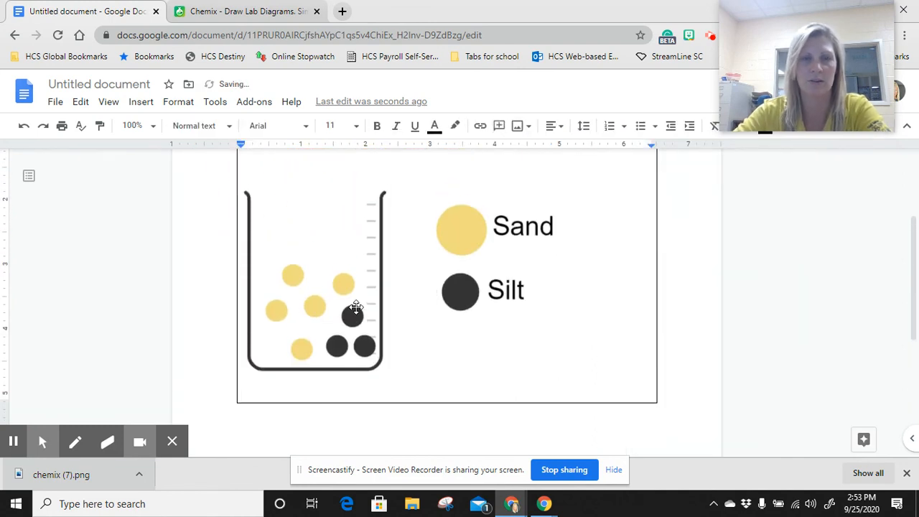
{"action": "left_click", "coordinate": [397, 266]}
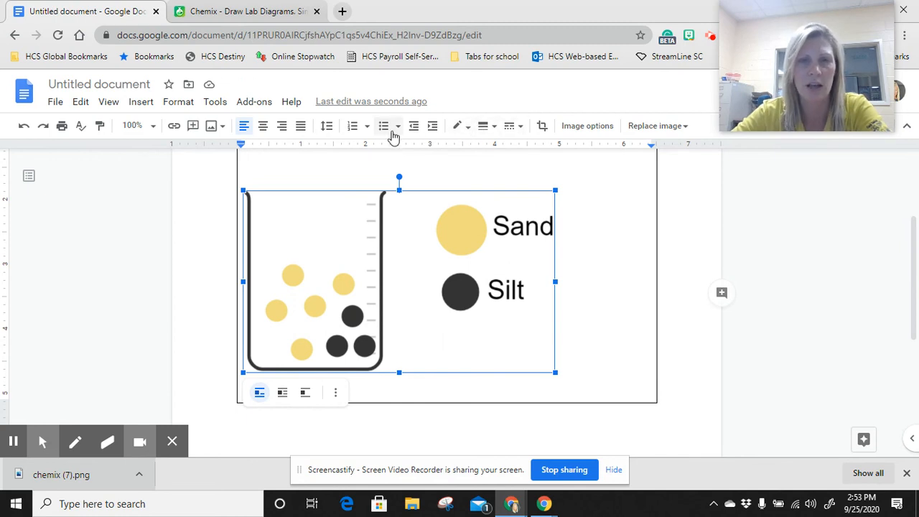
{"action": "left_click", "coordinate": [262, 127]}
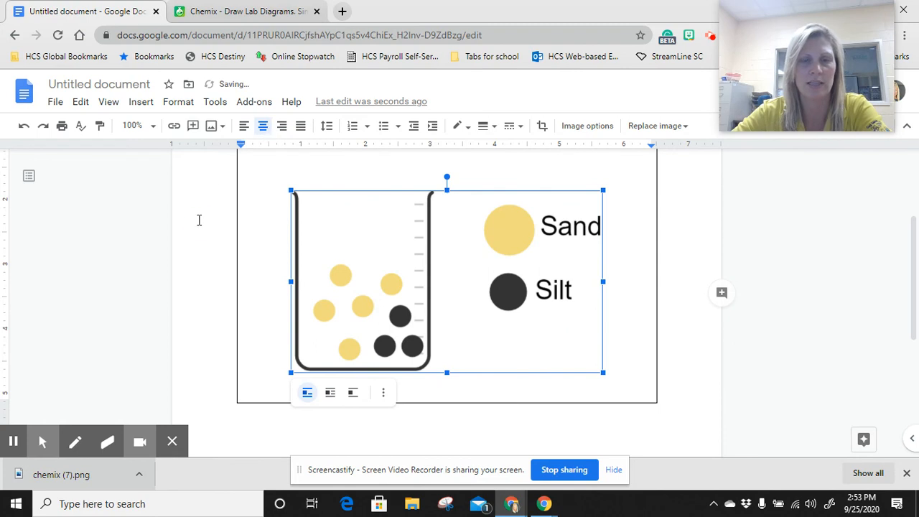
Delete the blank lines above the diagram so it sits directly under the table's heading row
{"action": "scroll", "coordinate": [835, 266], "scroll_direction": "up", "scroll_amount": 3}
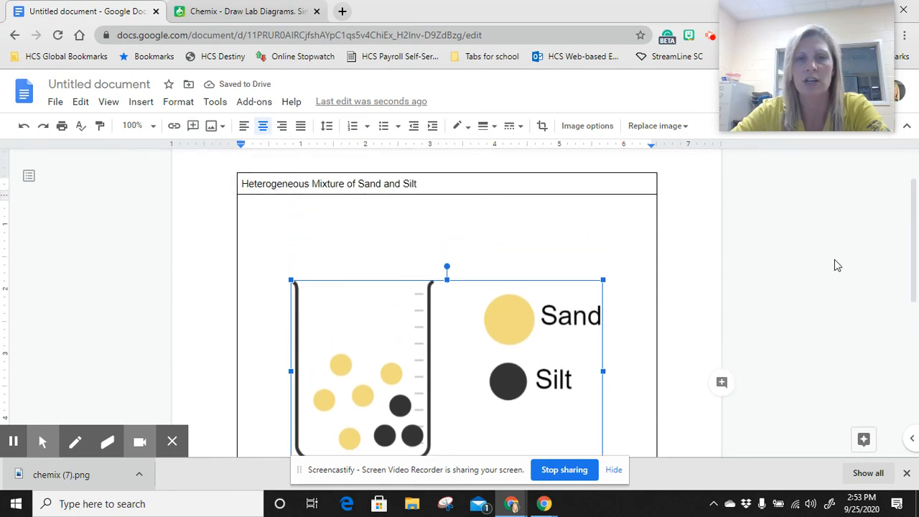
{"action": "left_click", "coordinate": [273, 274]}
{"action": "key", "text": "BackSpace"}
{"action": "key", "text": "BackSpace"}
{"action": "key", "text": "BackSpace"}
{"action": "key", "text": "BackSpace"}
{"action": "key", "text": "BackSpace"}
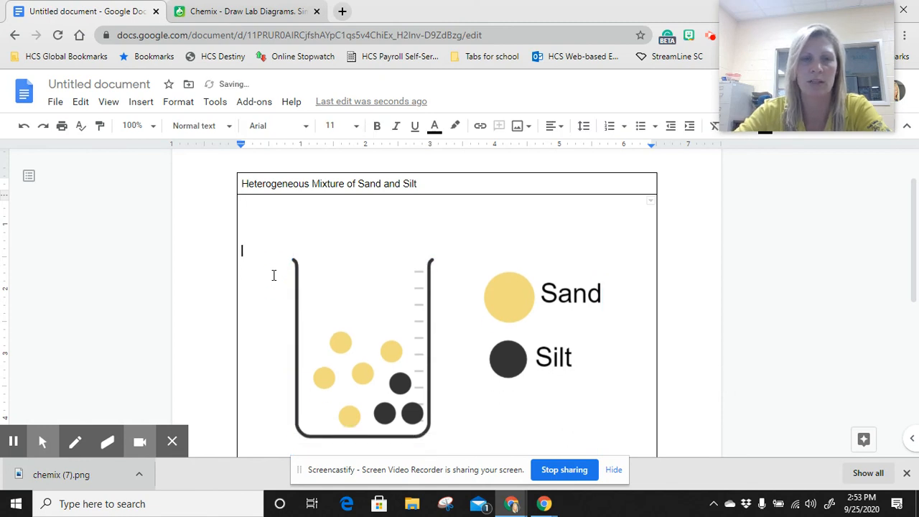
{"action": "key", "text": "BackSpace"}
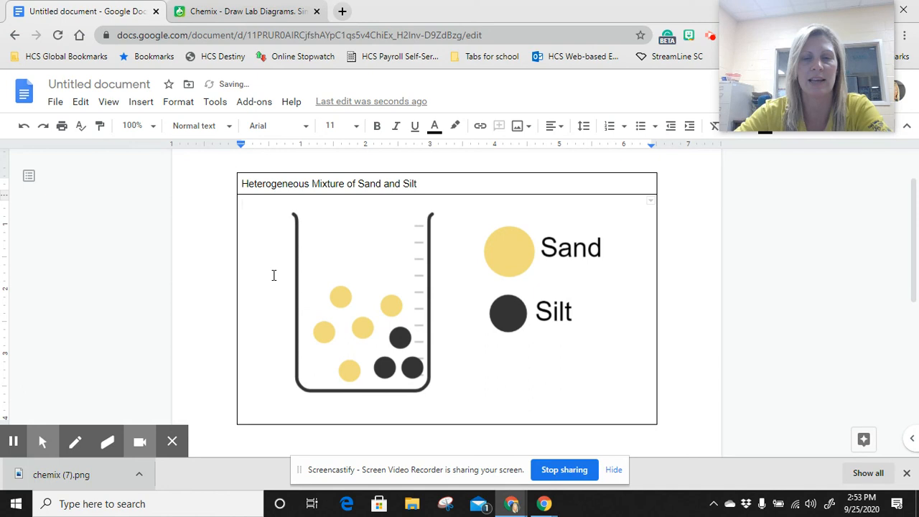
{"action": "left_click", "coordinate": [422, 284]}
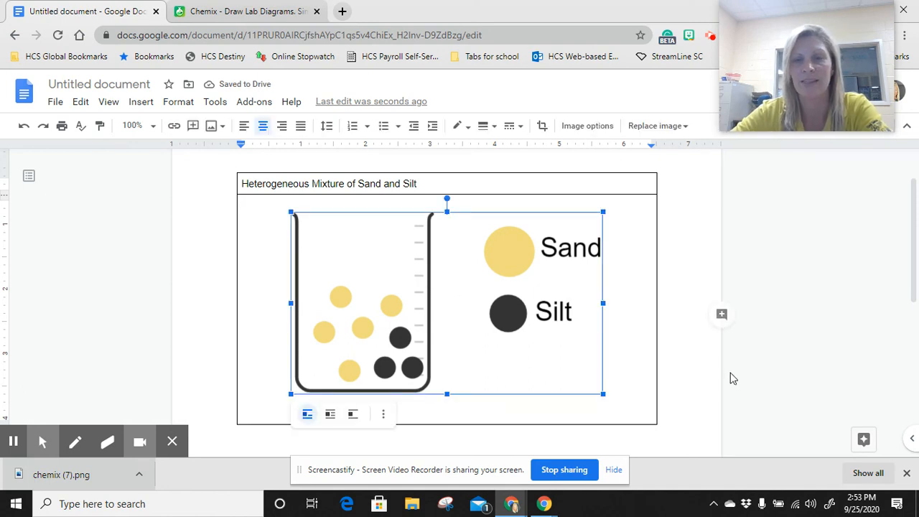
{"action": "left_click", "coordinate": [672, 408]}
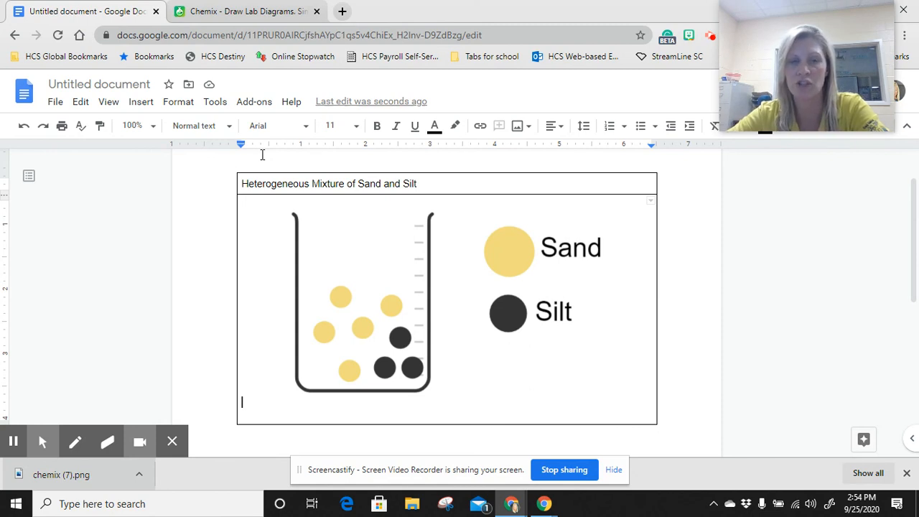
Switch back to Chemix, close the finished-diagram dialog and start a new blank diagram, erasing the current one
{"action": "left_click", "coordinate": [263, 13]}
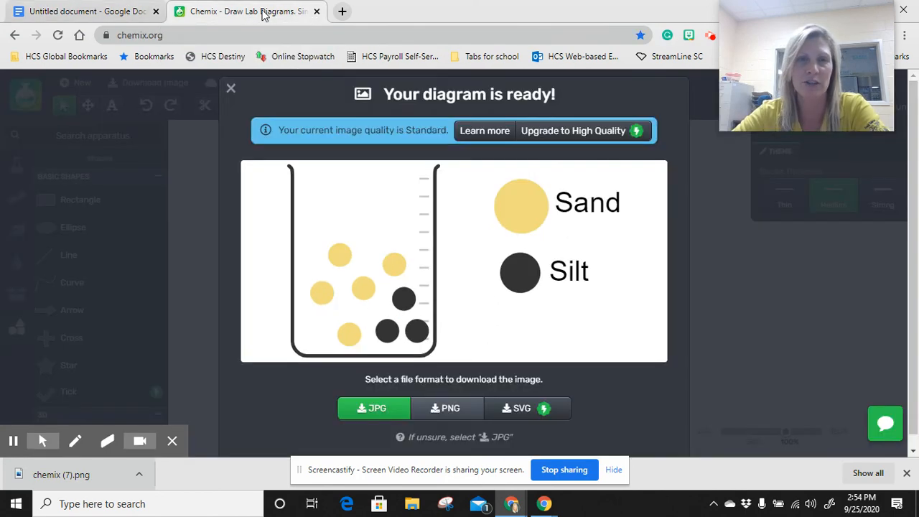
{"action": "left_click", "coordinate": [233, 90]}
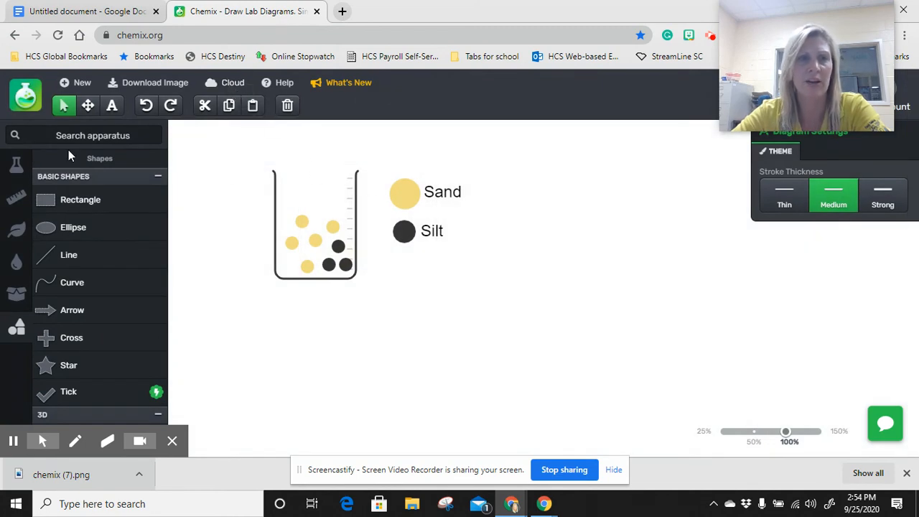
{"action": "left_click", "coordinate": [74, 82]}
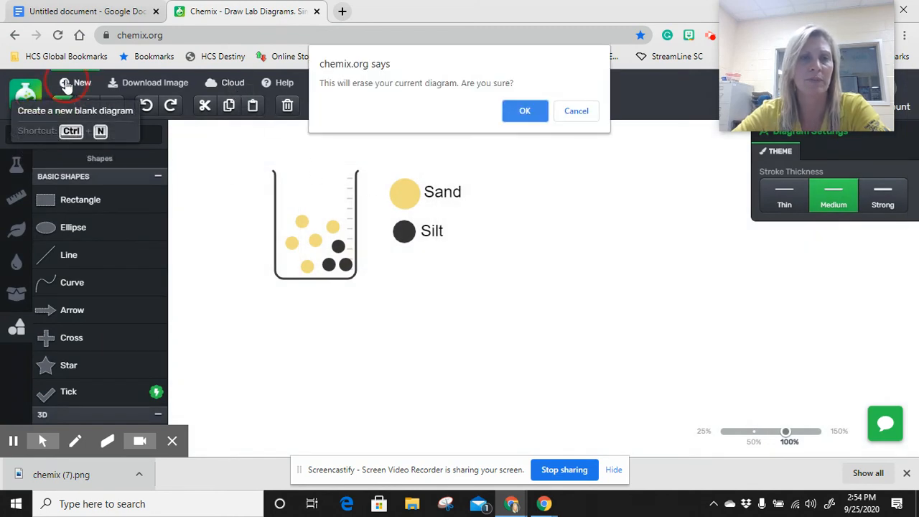
{"action": "left_click", "coordinate": [524, 112]}
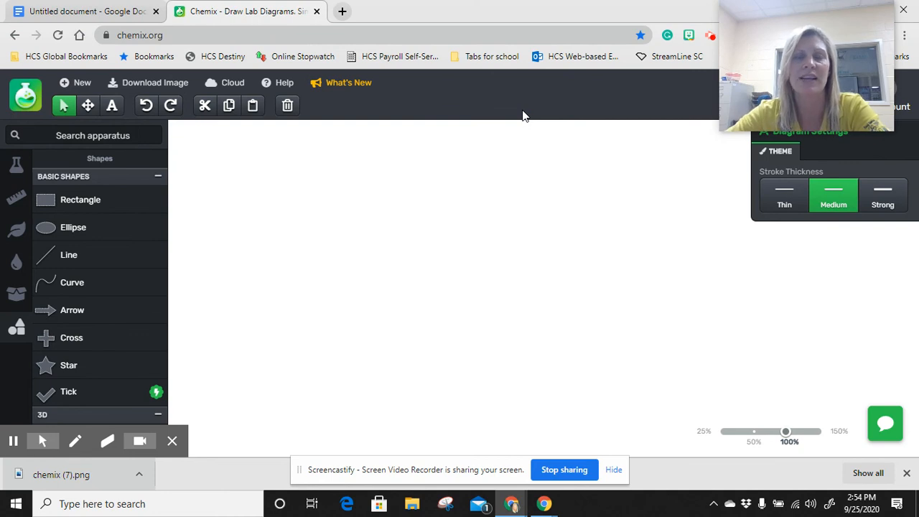